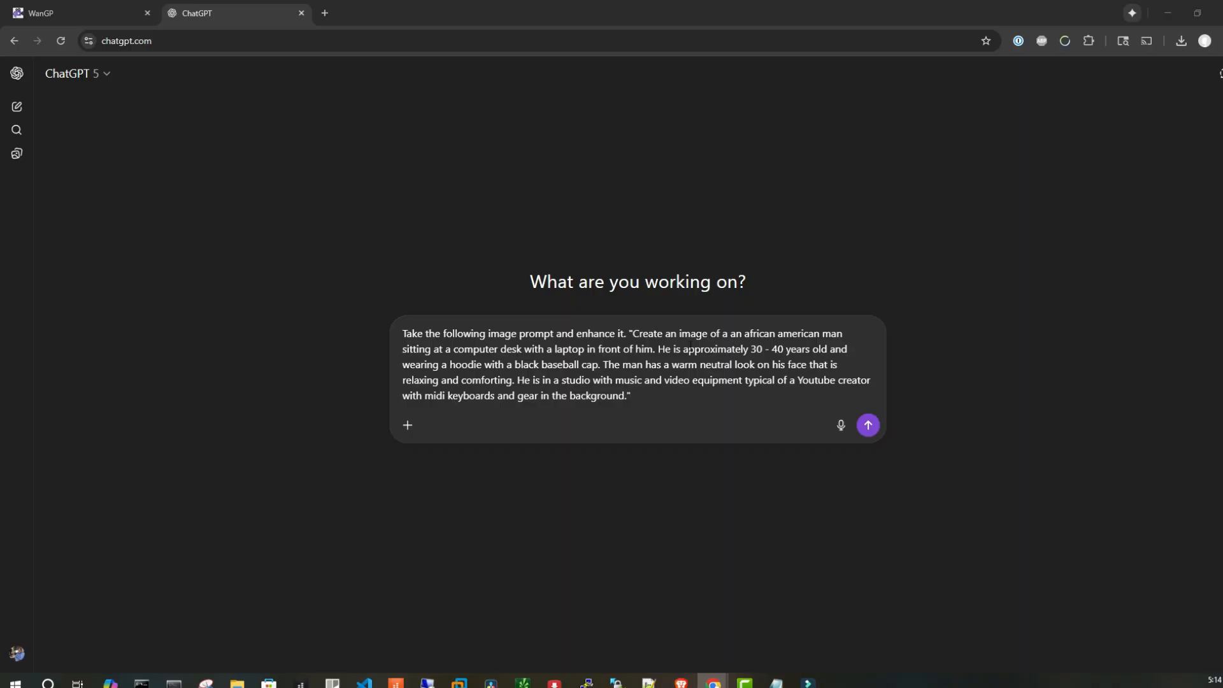
Send the prepared request asking to enhance the image prompt of a man at a computer desk in a studio
{"action": "left_click_drag", "start_coordinate": [629, 339], "coordinate": [666, 409]}
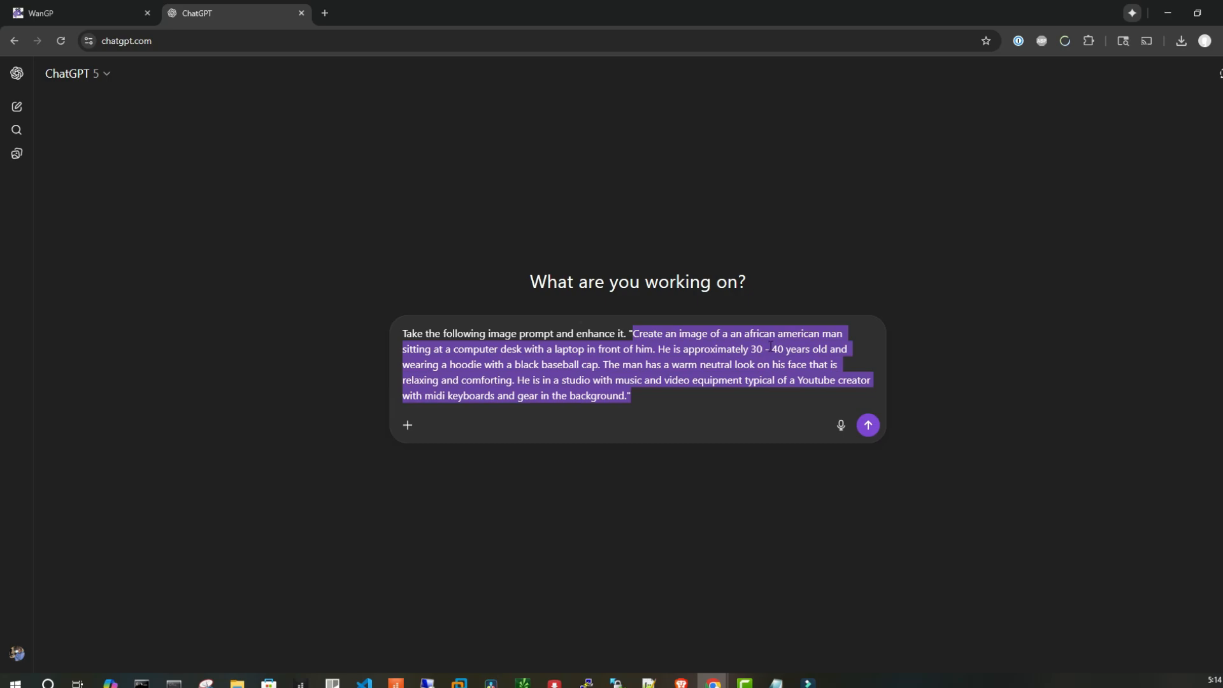
{"action": "left_click", "coordinate": [450, 364]}
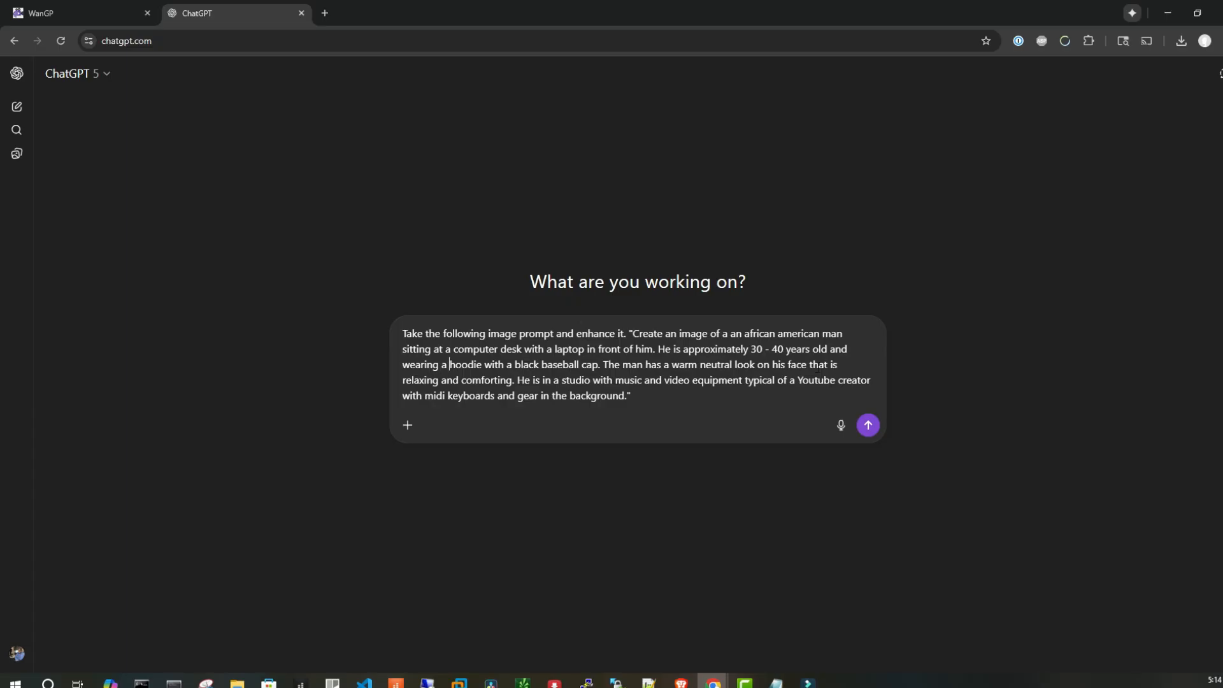
{"action": "left_click", "coordinate": [449, 364]}
{"action": "left_click", "coordinate": [652, 398]}
{"action": "left_click", "coordinate": [625, 332]}
{"action": "left_click_drag", "start_coordinate": [625, 332], "coordinate": [391, 329]}
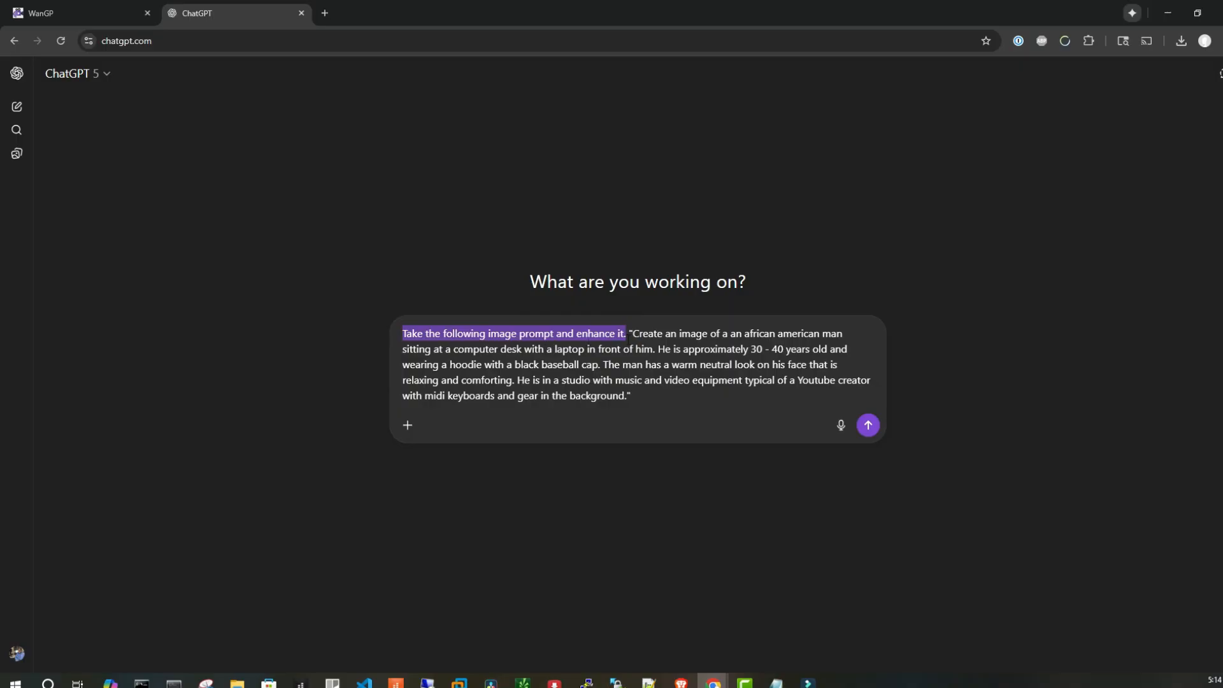
{"action": "left_click", "coordinate": [670, 395]}
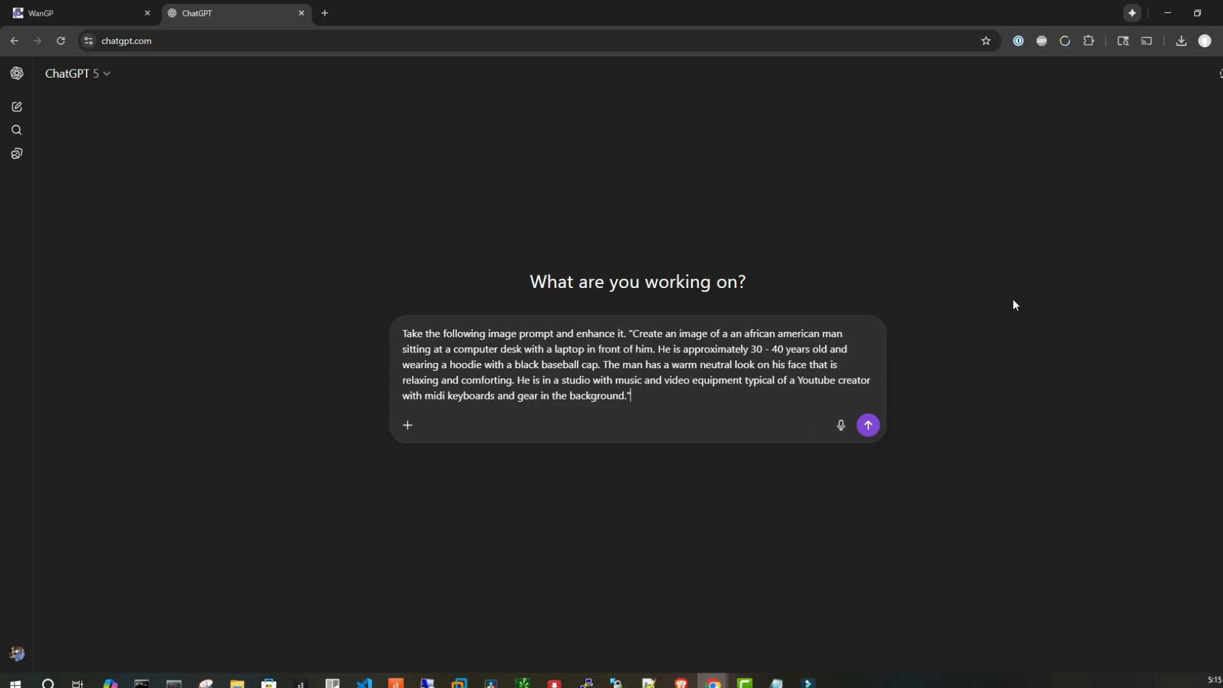
{"action": "left_click_drag", "start_coordinate": [631, 332], "coordinate": [626, 396]}
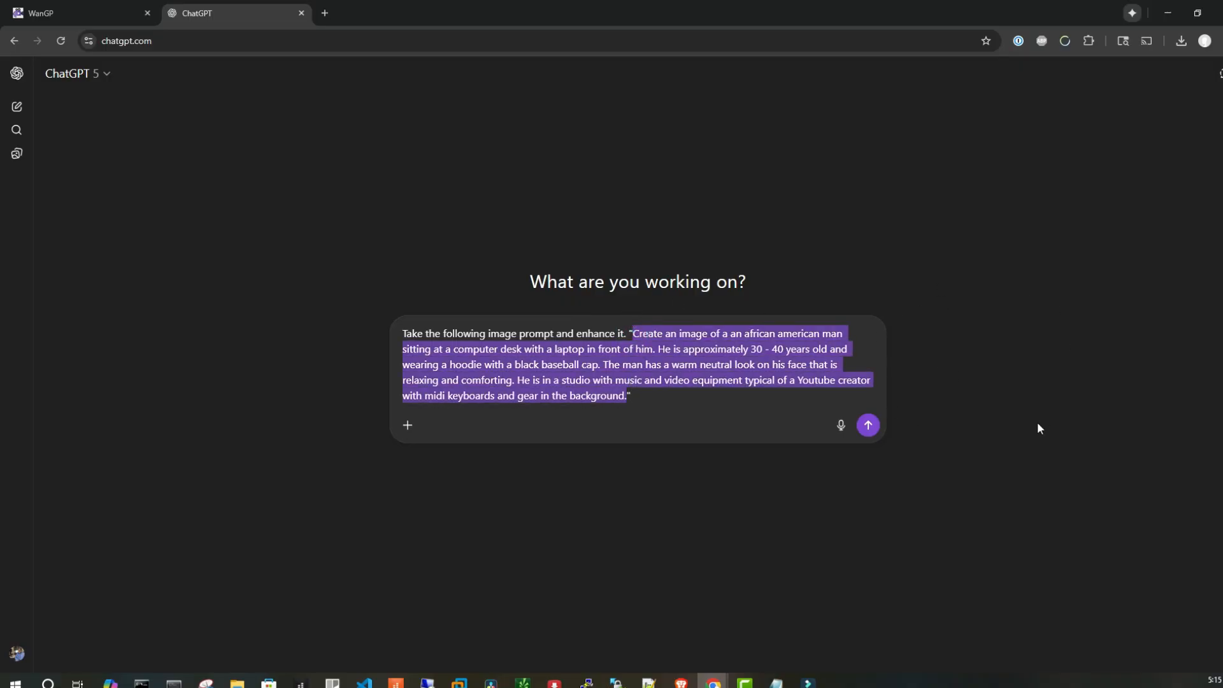
{"action": "left_click", "coordinate": [963, 320]}
{"action": "left_click", "coordinate": [871, 427]}
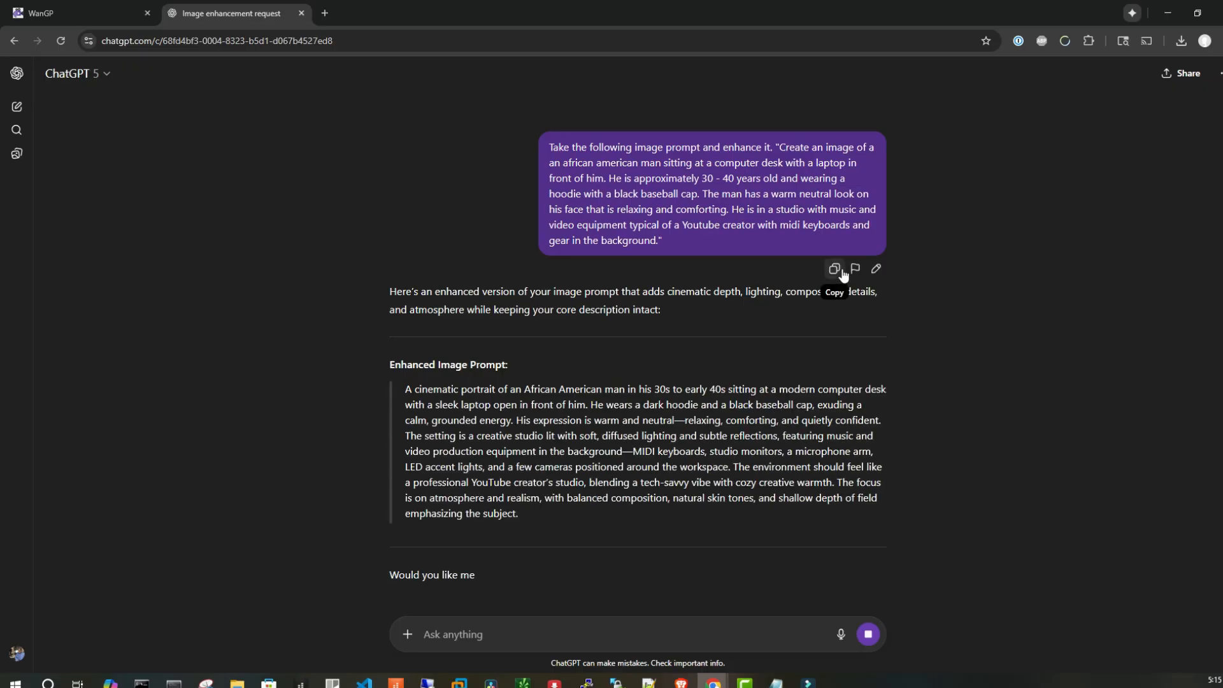
Ask for the image to be created: "Create the image using the prompt you just gave me."
{"action": "scroll", "coordinate": [452, 283], "scroll_direction": "down", "scroll_amount": 2}
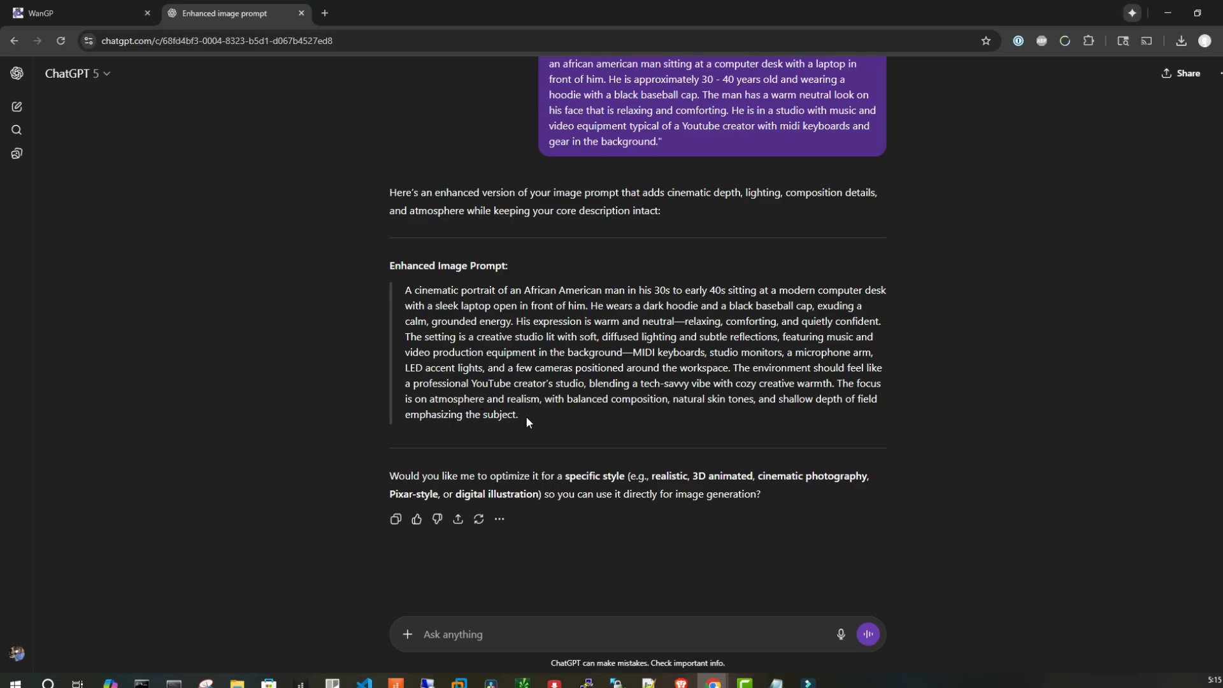
{"action": "left_click", "coordinate": [520, 637]}
{"action": "type", "text": "c"}
{"action": "type", "text": "reate the"}
{"action": "key", "text": "BackSpace"}
{"action": "key", "text": "BackSpace"}
{"action": "key", "text": "BackSpace"}
{"action": "type", "text": "a"}
{"action": "key", "text": "BackSpace"}
{"action": "type", "text": "the iamge fo"}
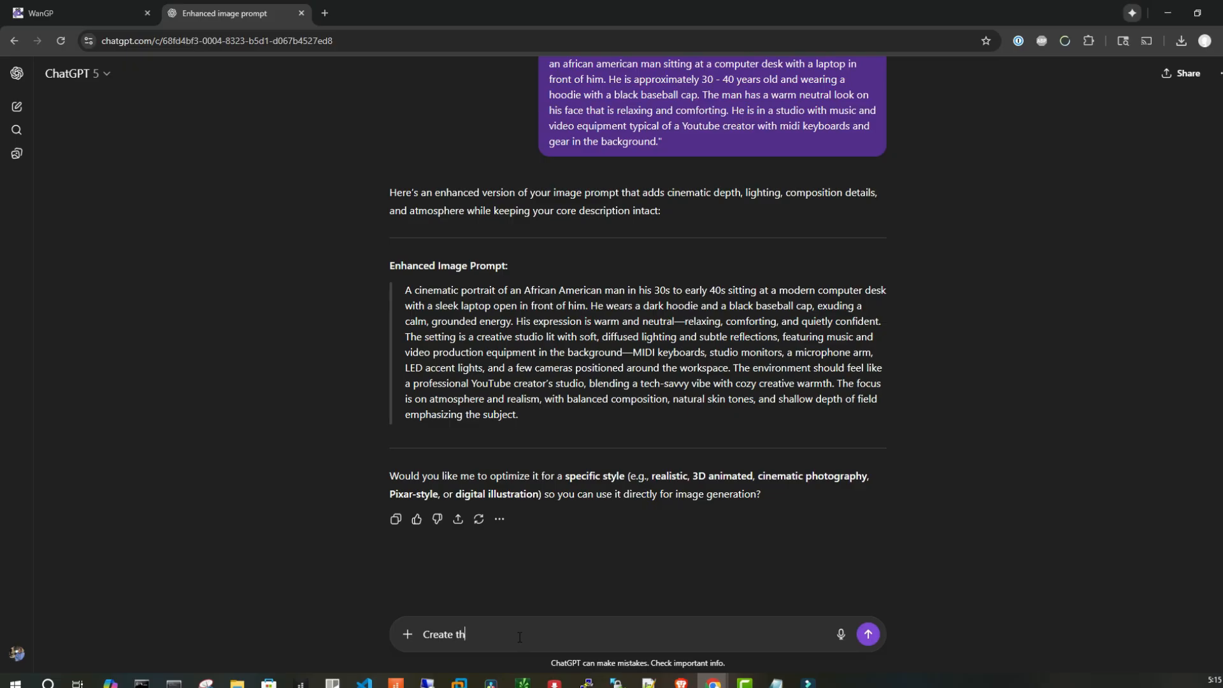
{"action": "key", "text": "BackSpace"}
{"action": "key", "text": "BackSpace"}
{"action": "key", "text": "BackSpace"}
{"action": "key", "text": "BackSpace"}
{"action": "key", "text": "BackSpace"}
{"action": "key", "text": "BackSpace"}
{"action": "key", "text": "BackSpace"}
{"action": "type", "text": "mage based"}
{"action": "key", "text": "BackSpace"}
{"action": "key", "text": "BackSpace"}
{"action": "key", "text": "BackSpace"}
{"action": "key", "text": "BackSpace"}
{"action": "key", "text": "BackSpace"}
{"action": "type", "text": "using the system p"}
{"action": "key", "text": "BackSpace"}
{"action": "key", "text": "BackSpace"}
{"action": "key", "text": "BackSpace"}
{"action": "key", "text": "BackSpace"}
{"action": "key", "text": "BackSpace"}
{"action": "key", "text": "BackSpace"}
{"action": "key", "text": "BackSpace"}
{"action": "key", "text": "BackSpace"}
{"action": "type", "text": "imag"}
{"action": "key", "text": "BackSpace"}
{"action": "key", "text": "BackSpace"}
{"action": "key", "text": "BackSpace"}
{"action": "key", "text": "BackSpace"}
{"action": "type", "text": "prompt you just gave me."}
{"action": "key", "text": "Return"}
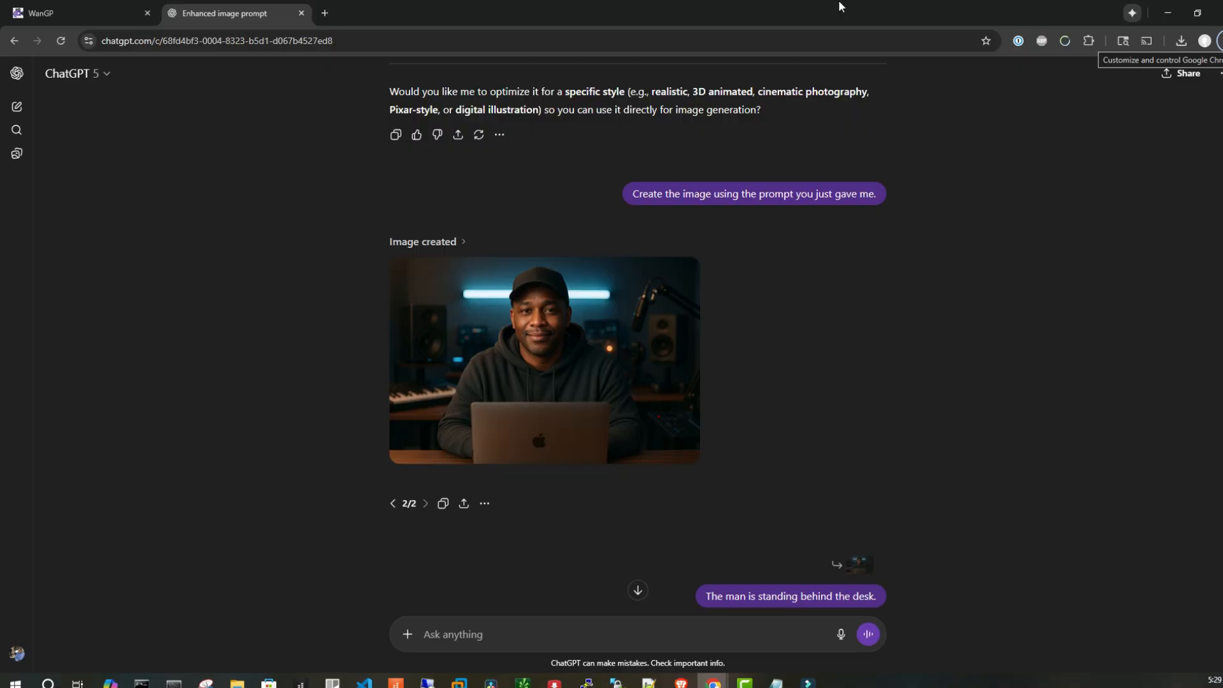
Open the first generated image at full size and close it
{"action": "mouse_move", "coordinate": [664, 301]}
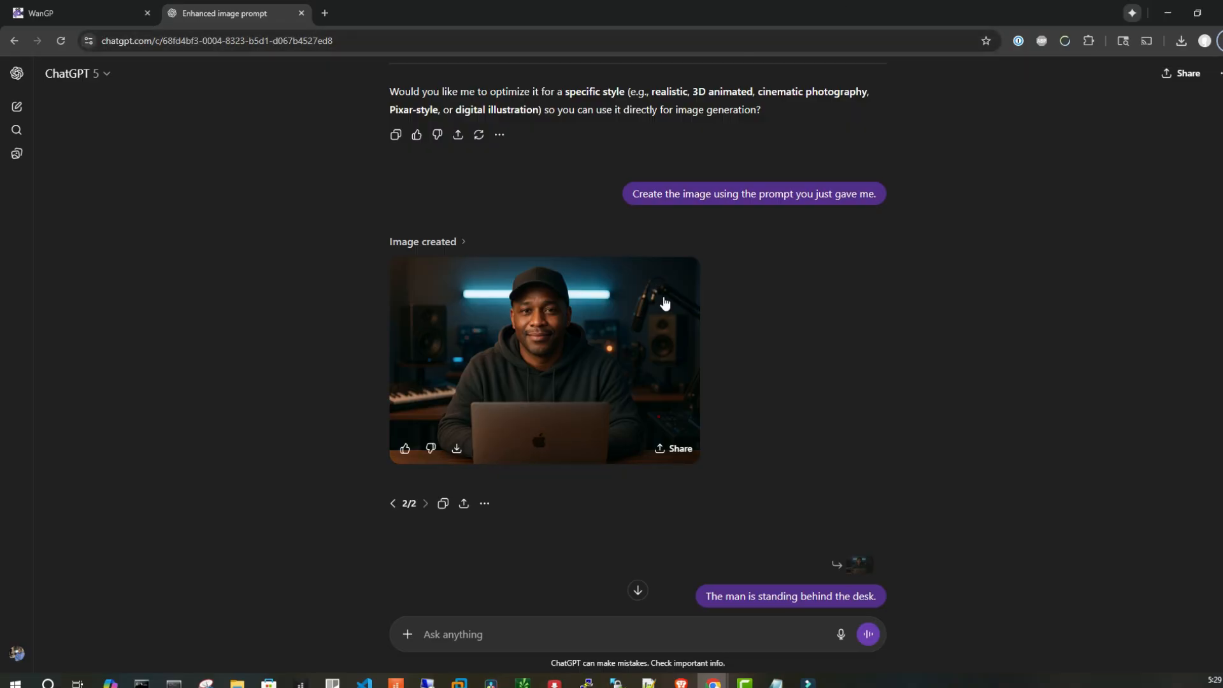
{"action": "left_click", "coordinate": [664, 303]}
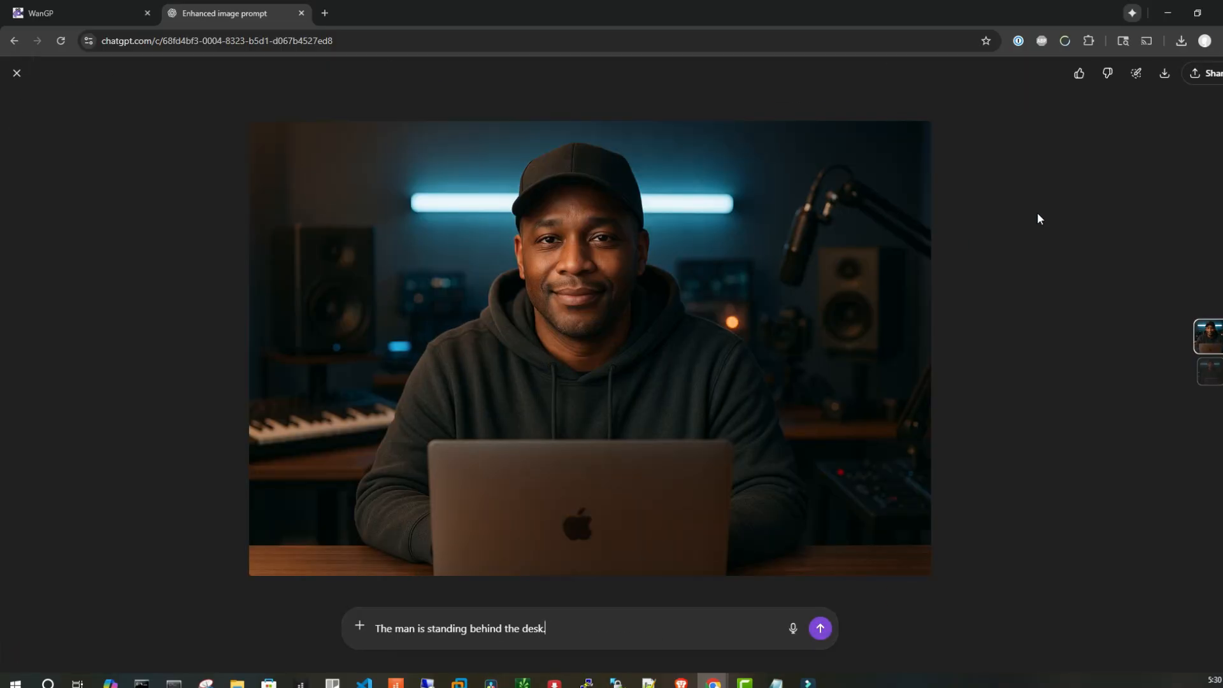
{"action": "left_click", "coordinate": [16, 73]}
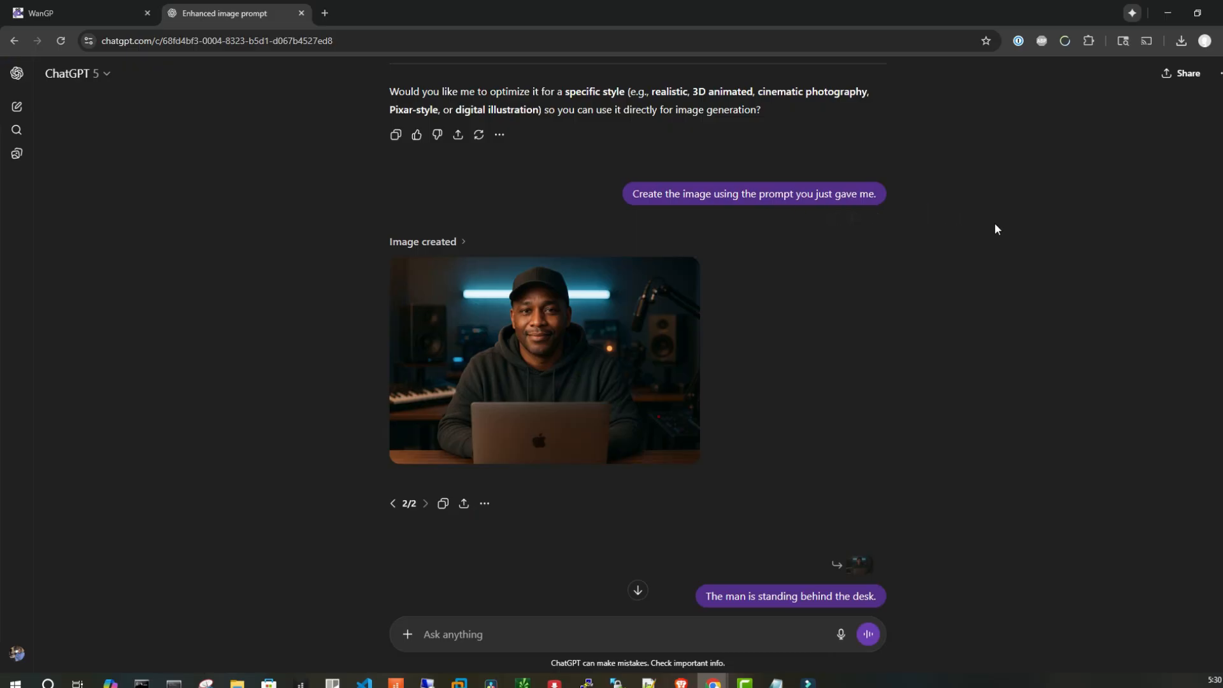
Scroll to the image generated for the standing man and view it at full size
{"action": "scroll", "coordinate": [995, 223], "scroll_direction": "up", "scroll_amount": 4}
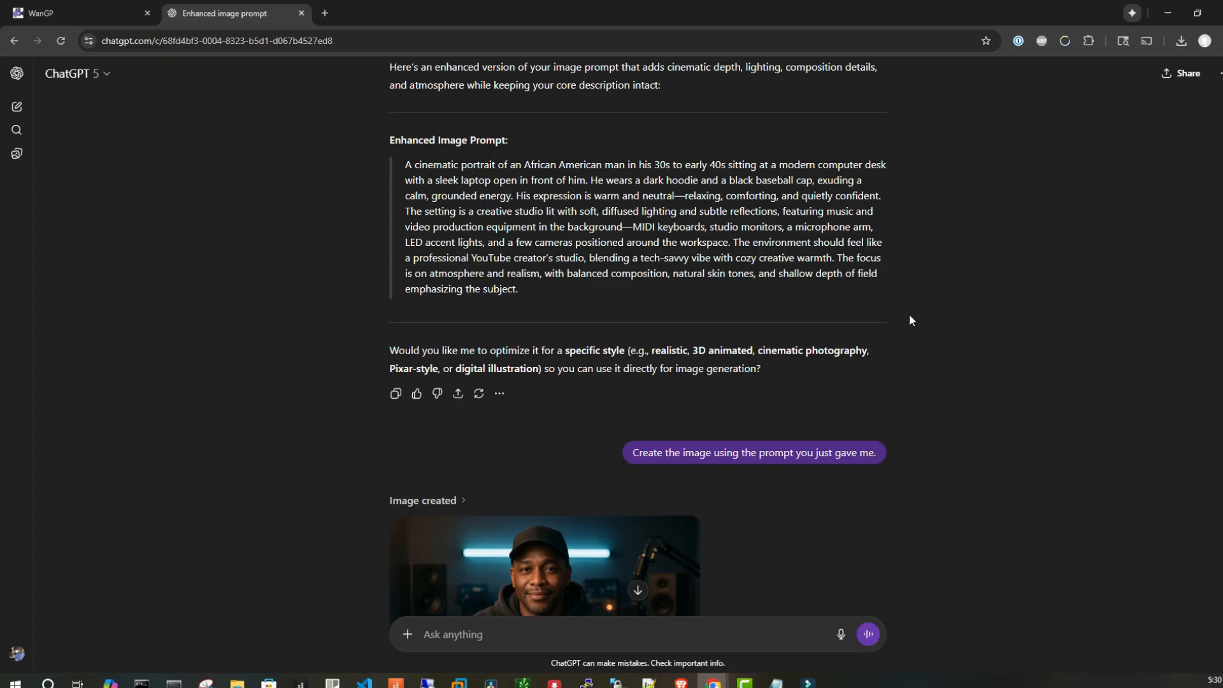
{"action": "scroll", "coordinate": [1083, 354], "scroll_direction": "down", "scroll_amount": 5}
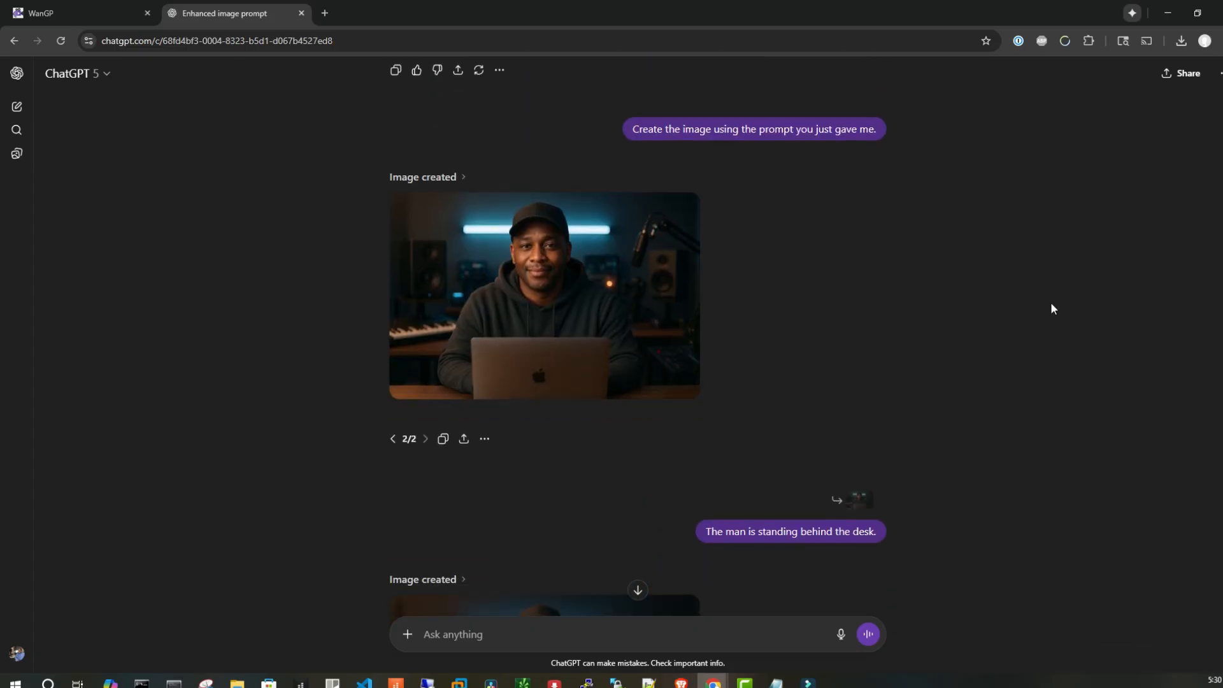
{"action": "scroll", "coordinate": [1024, 408], "scroll_direction": "down", "scroll_amount": 2}
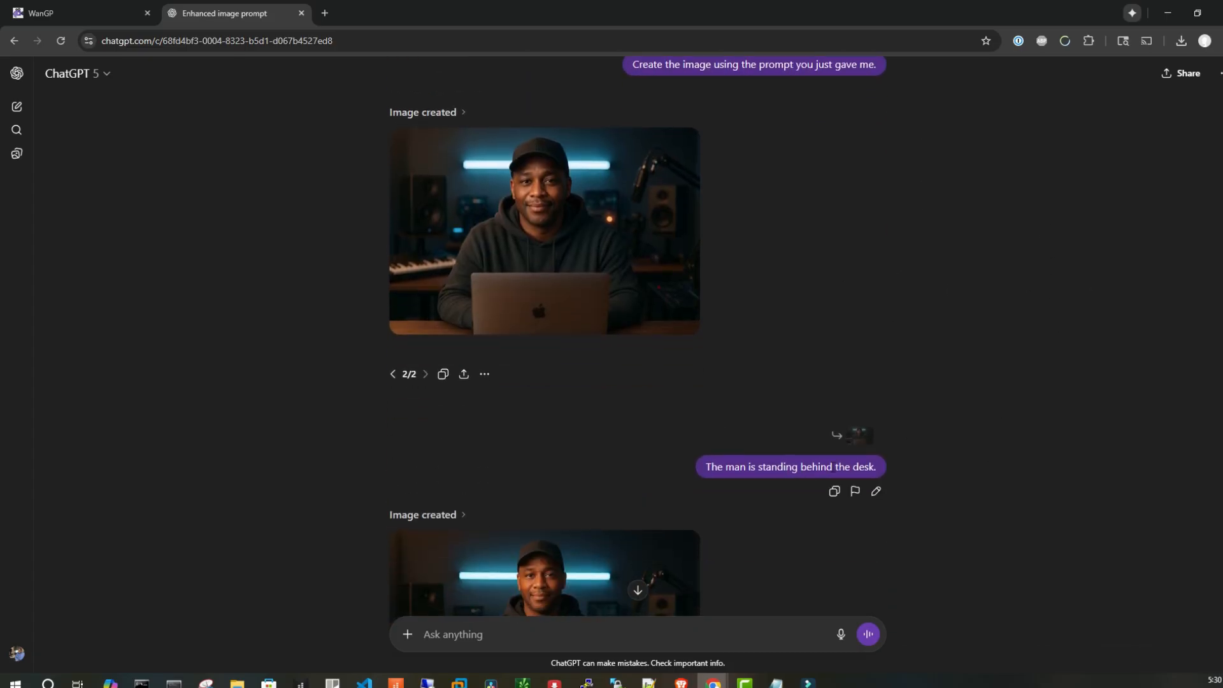
{"action": "scroll", "coordinate": [1016, 421], "scroll_direction": "down", "scroll_amount": 2}
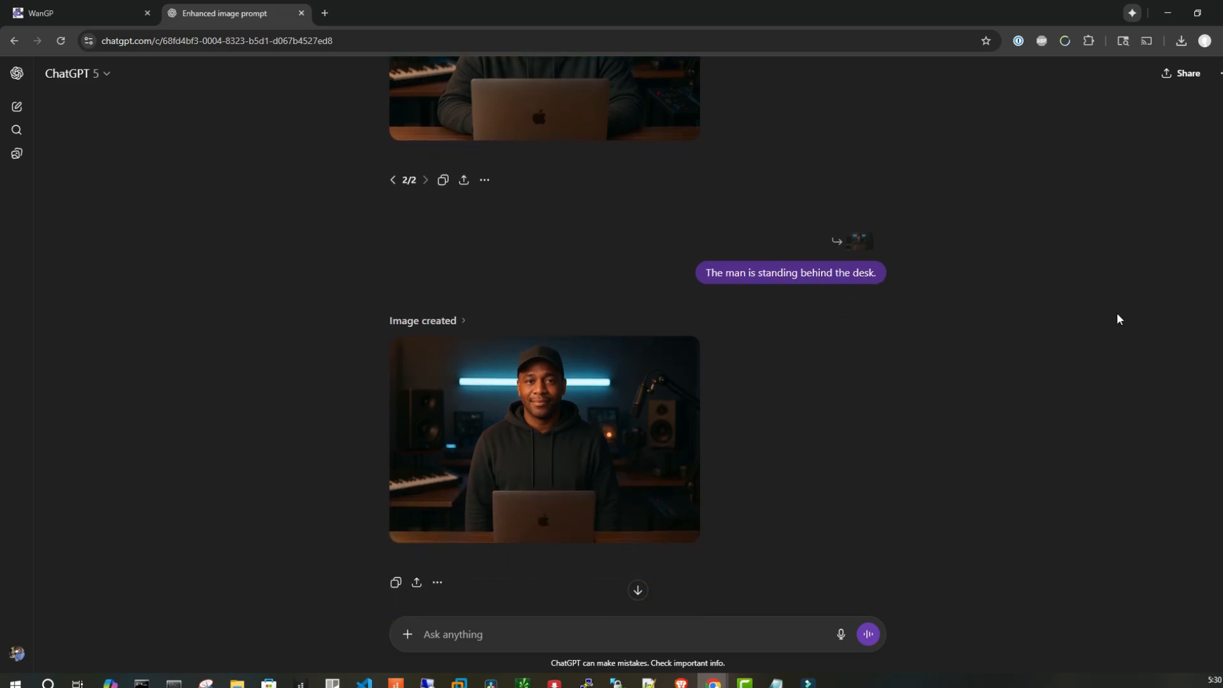
{"action": "scroll", "coordinate": [1147, 344], "scroll_direction": "down", "scroll_amount": 2}
{"action": "scroll", "coordinate": [926, 320], "scroll_direction": "up", "scroll_amount": 1}
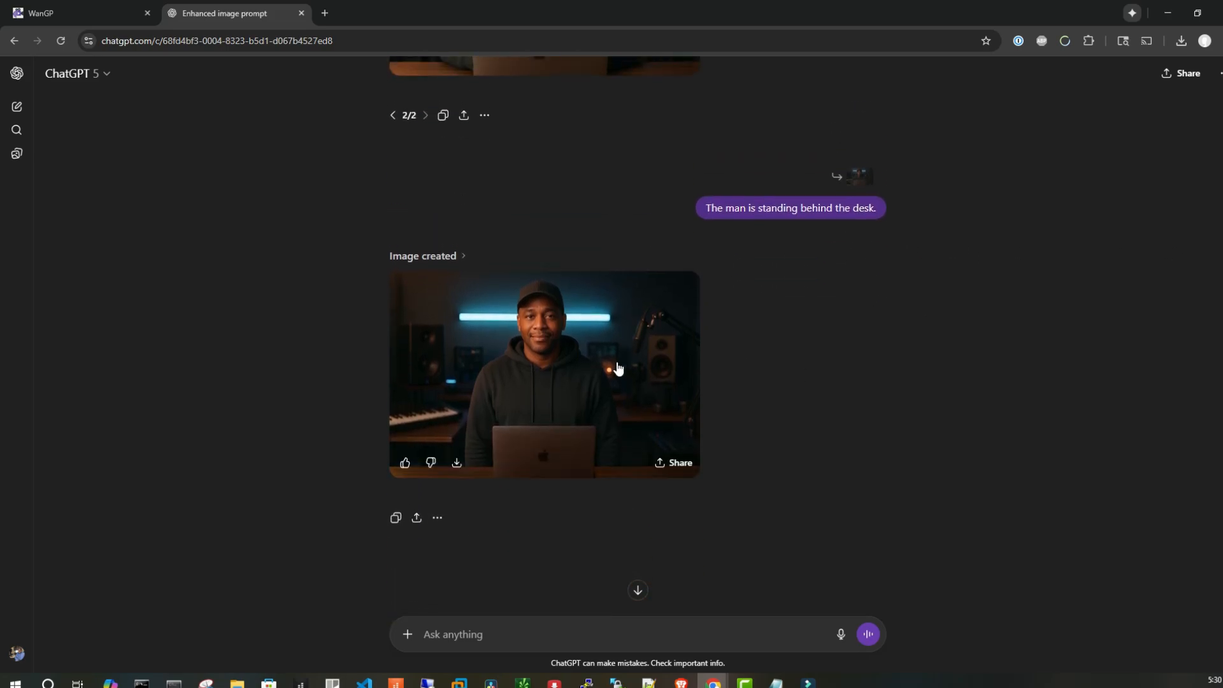
{"action": "left_click", "coordinate": [614, 354]}
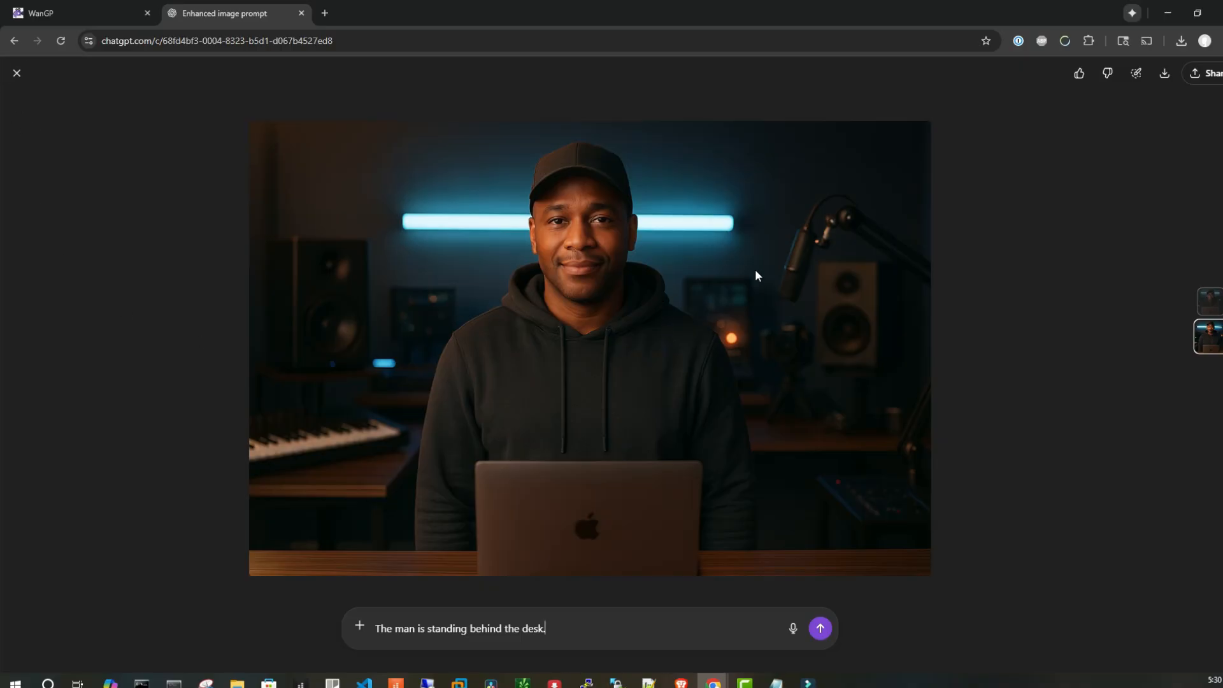
{"action": "left_click", "coordinate": [17, 73]}
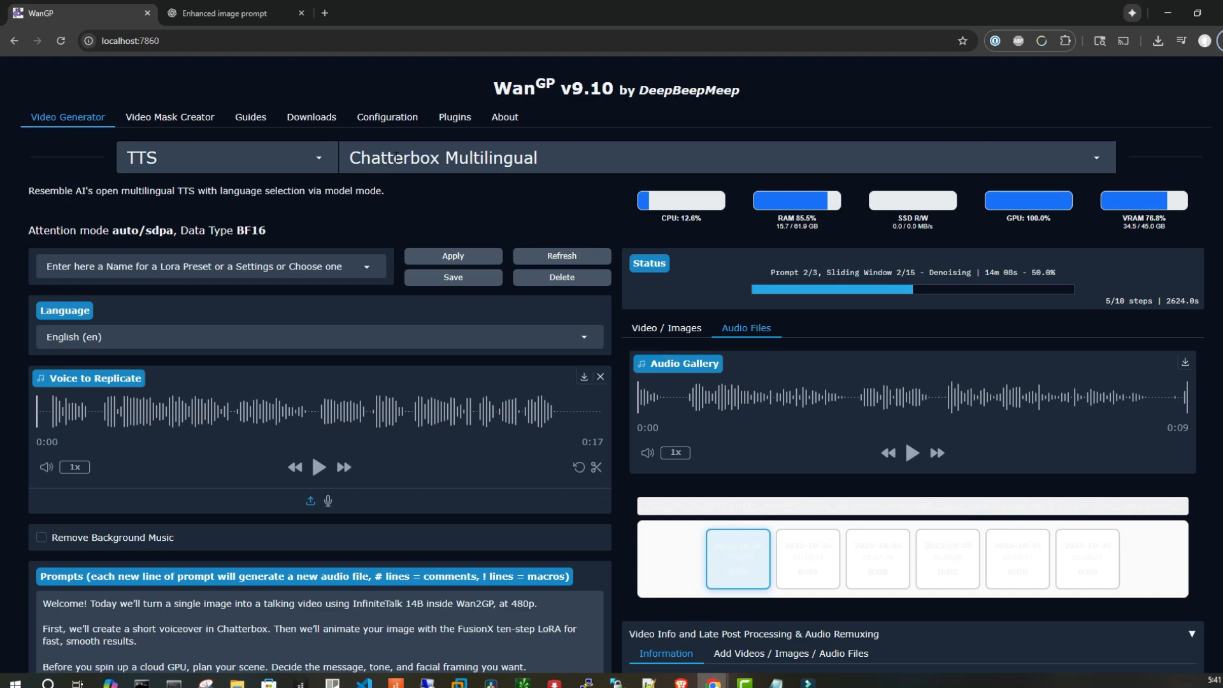
Switch the model family to Wan2.1 and review the Infinitetalk 14B settings
{"action": "left_click", "coordinate": [319, 158]}
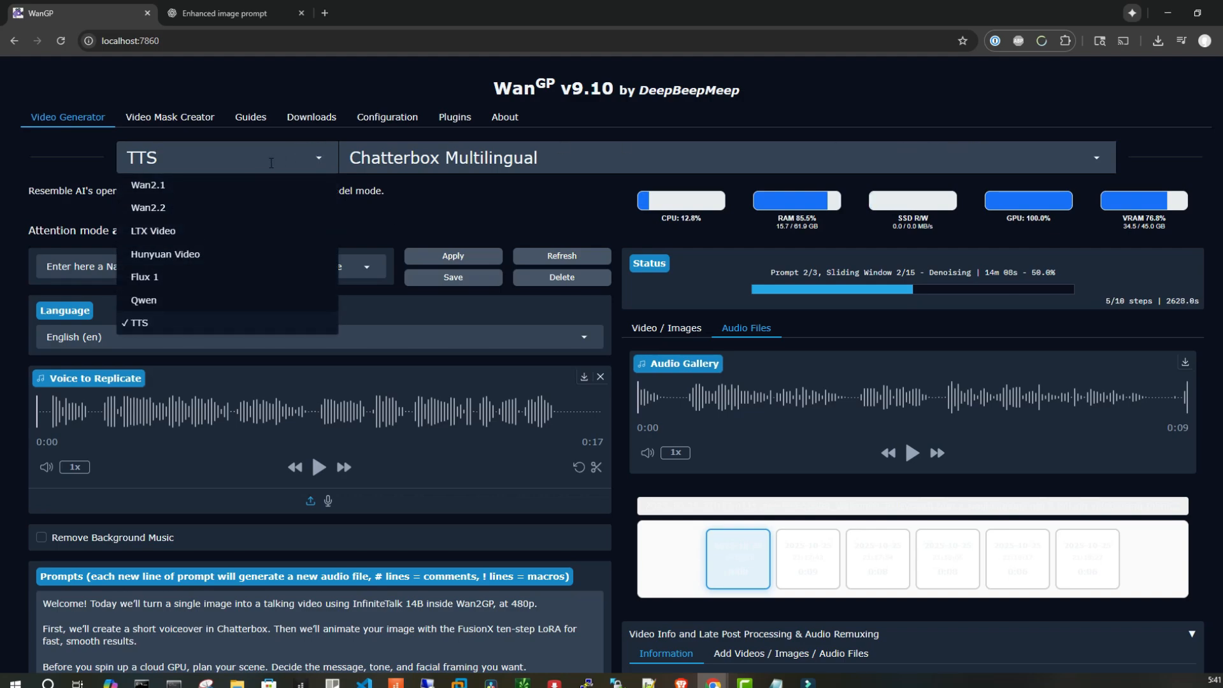
{"action": "left_click", "coordinate": [1098, 162]}
{"action": "left_click", "coordinate": [324, 158]}
{"action": "left_click", "coordinate": [164, 185]}
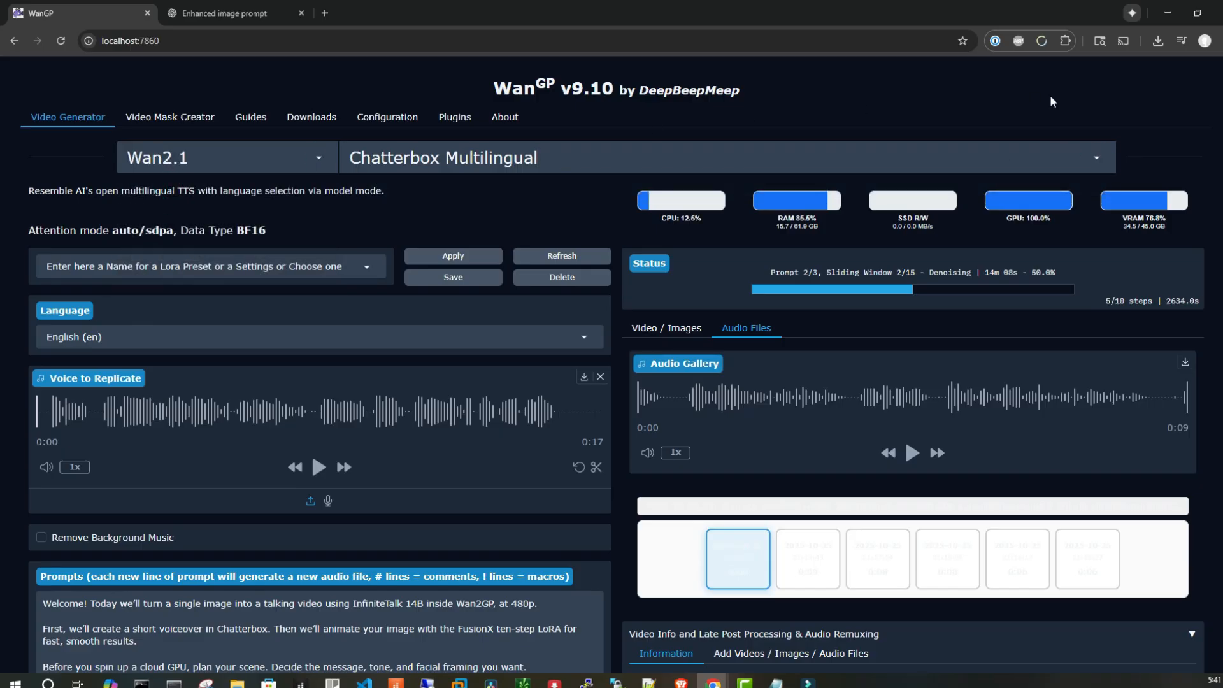
{"action": "scroll", "coordinate": [1083, 128], "scroll_direction": "down", "scroll_amount": 7}
{"action": "left_click", "coordinate": [1099, 156]}
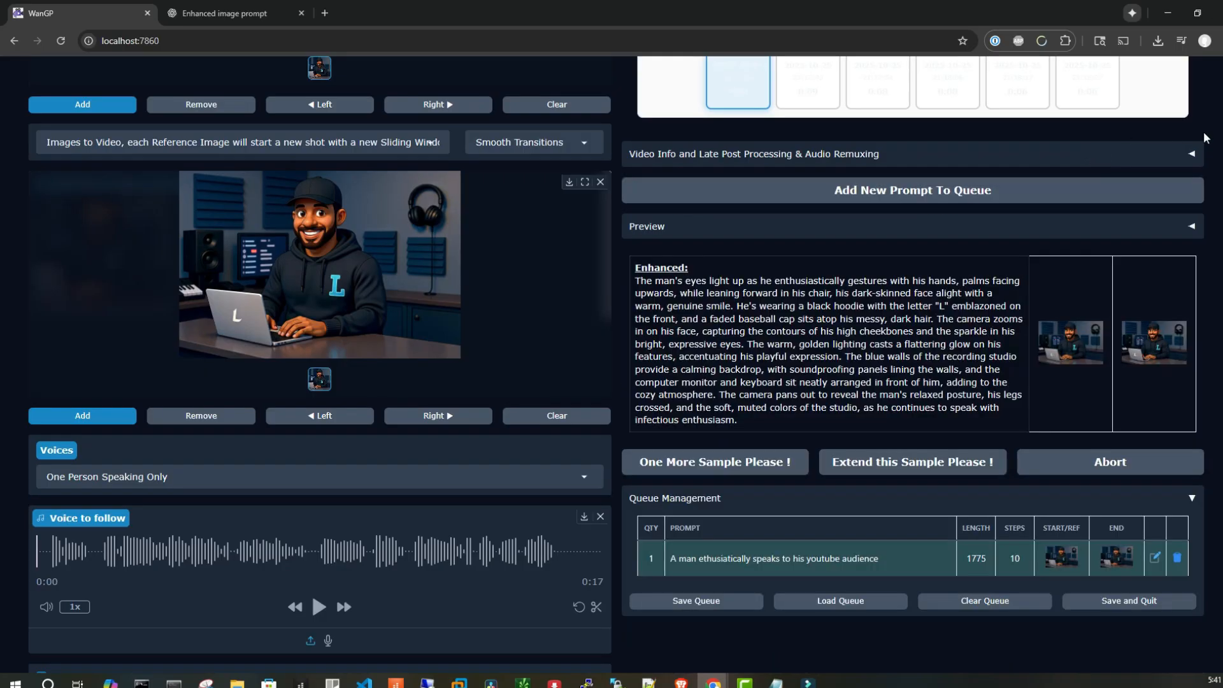
{"action": "scroll", "coordinate": [1204, 137], "scroll_direction": "up", "scroll_amount": 7}
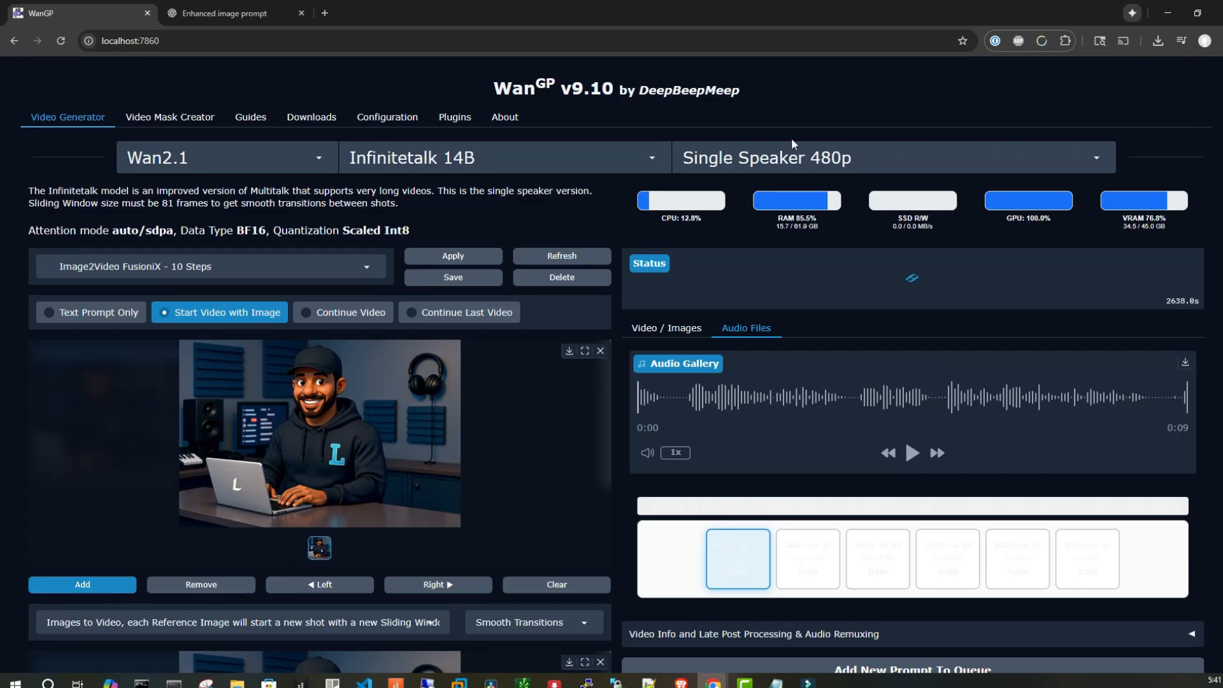
Switch the model family back to TTS for Chatterbox Multilingual
{"action": "left_click", "coordinate": [656, 159]}
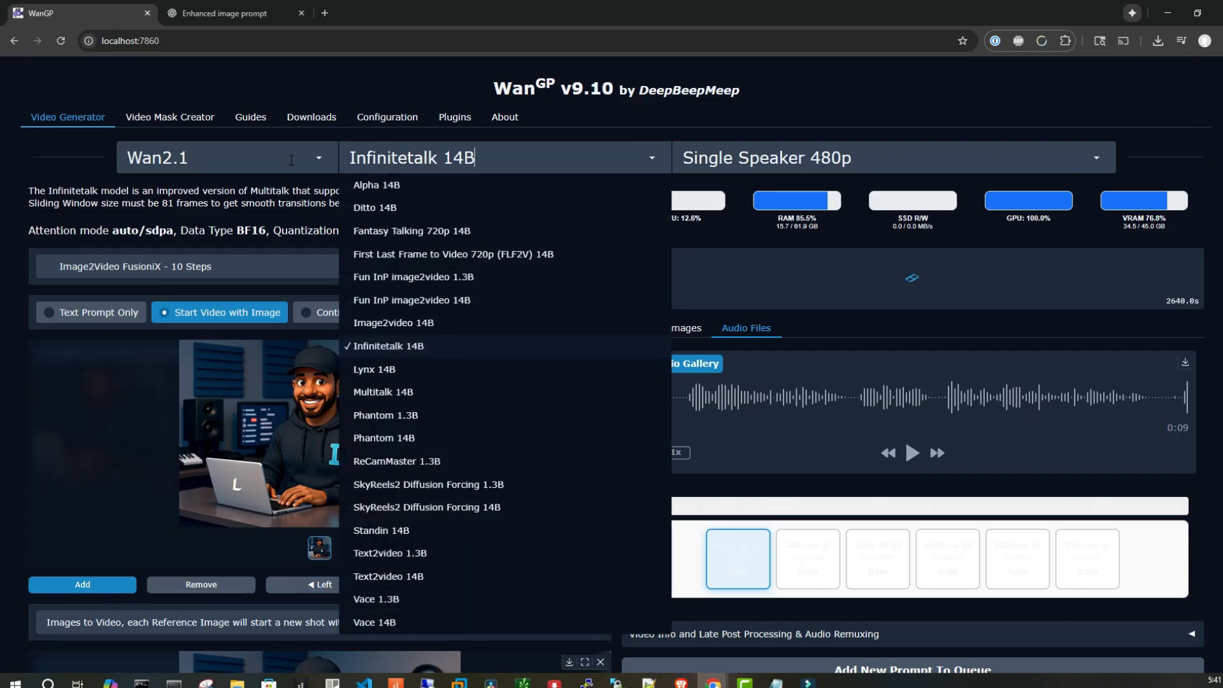
{"action": "left_click", "coordinate": [172, 163]}
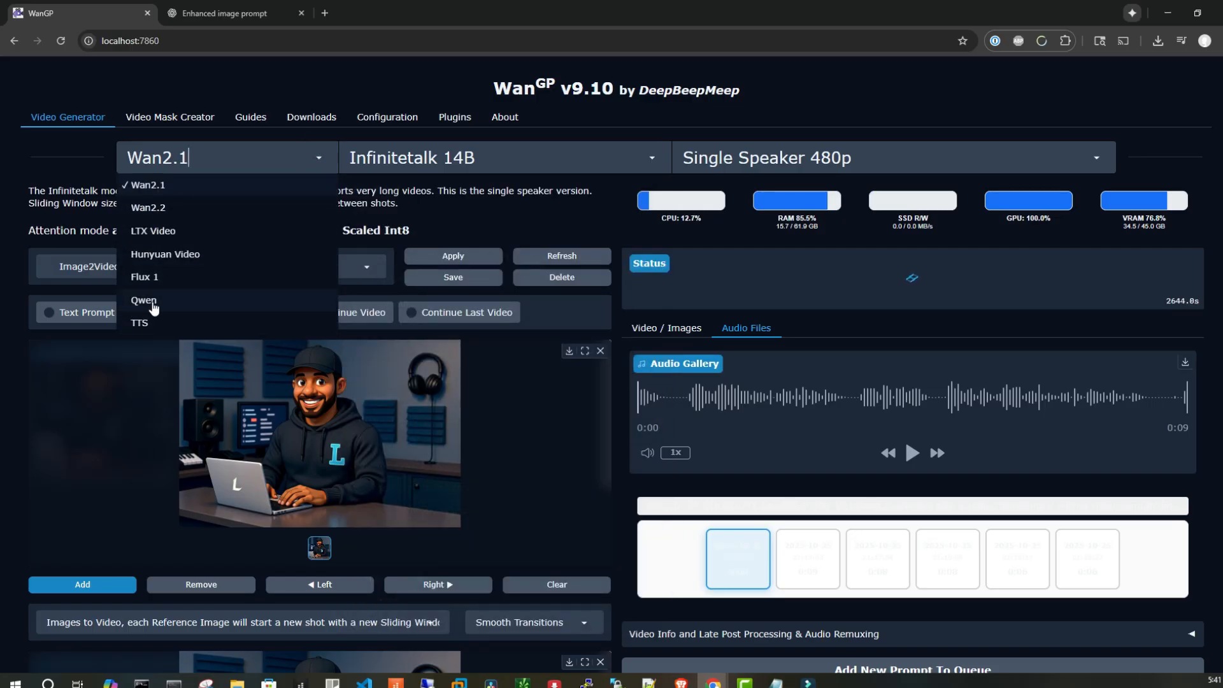
{"action": "left_click", "coordinate": [146, 324]}
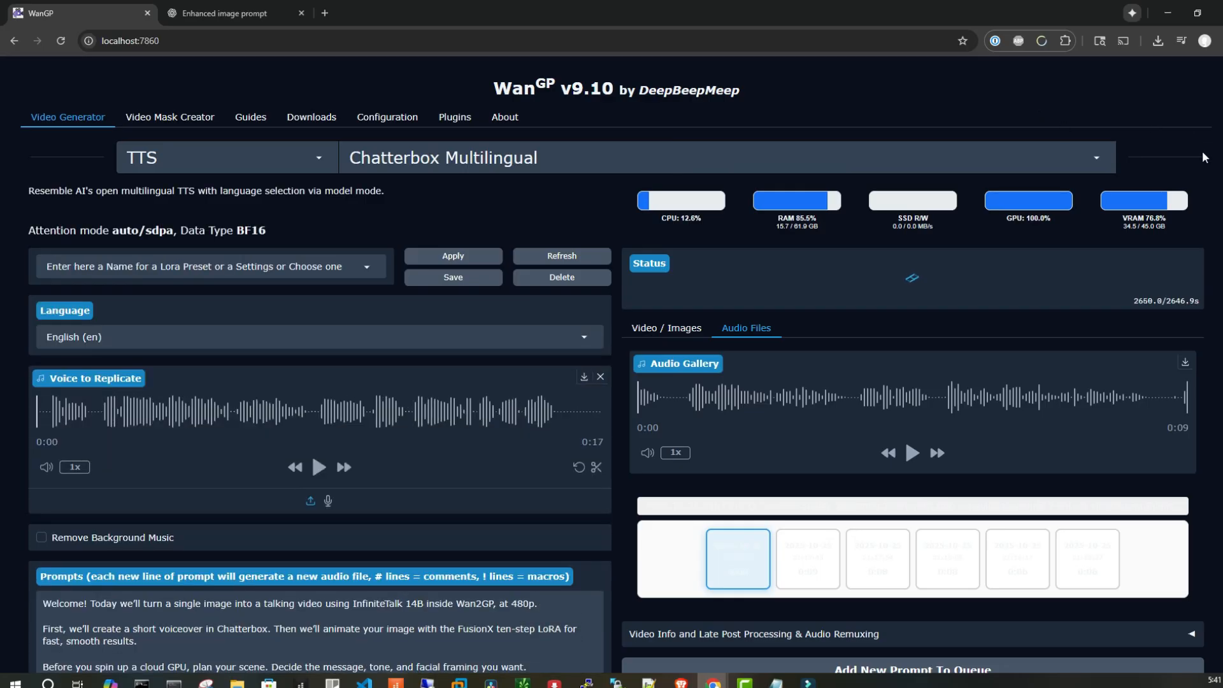
Play and pause the Voice to Replicate sample audio
{"action": "scroll", "coordinate": [201, 413], "scroll_direction": "down", "scroll_amount": 2}
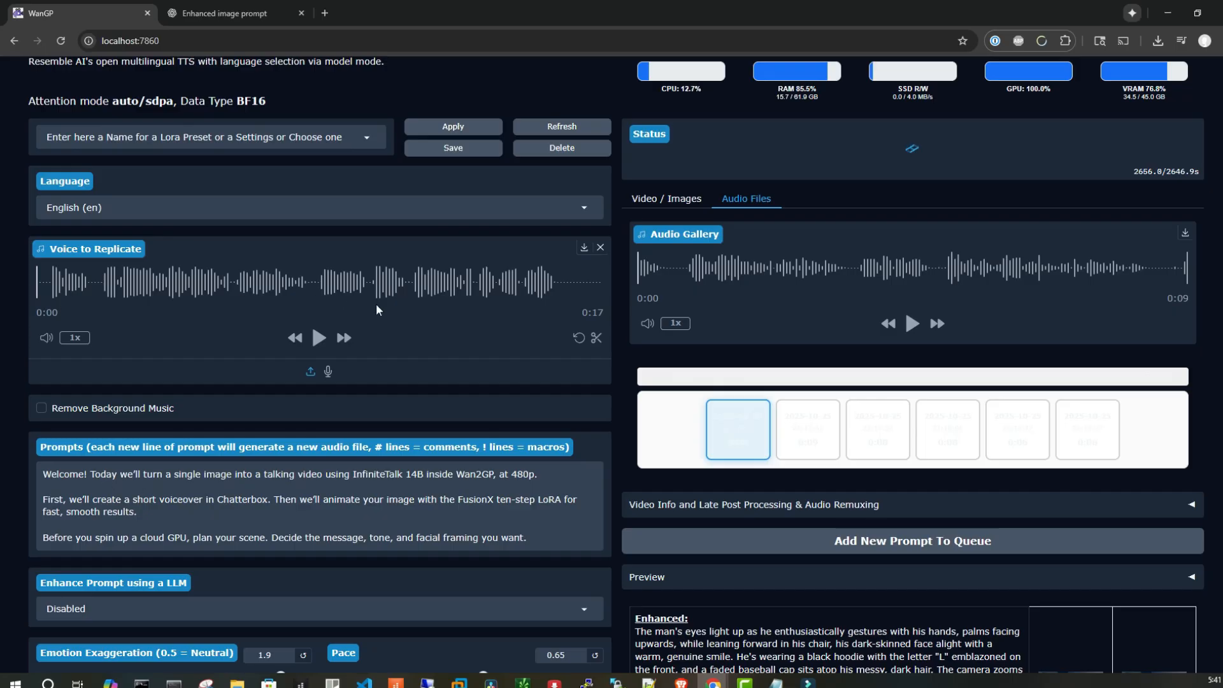
{"action": "scroll", "coordinate": [484, 263], "scroll_direction": "up", "scroll_amount": 2}
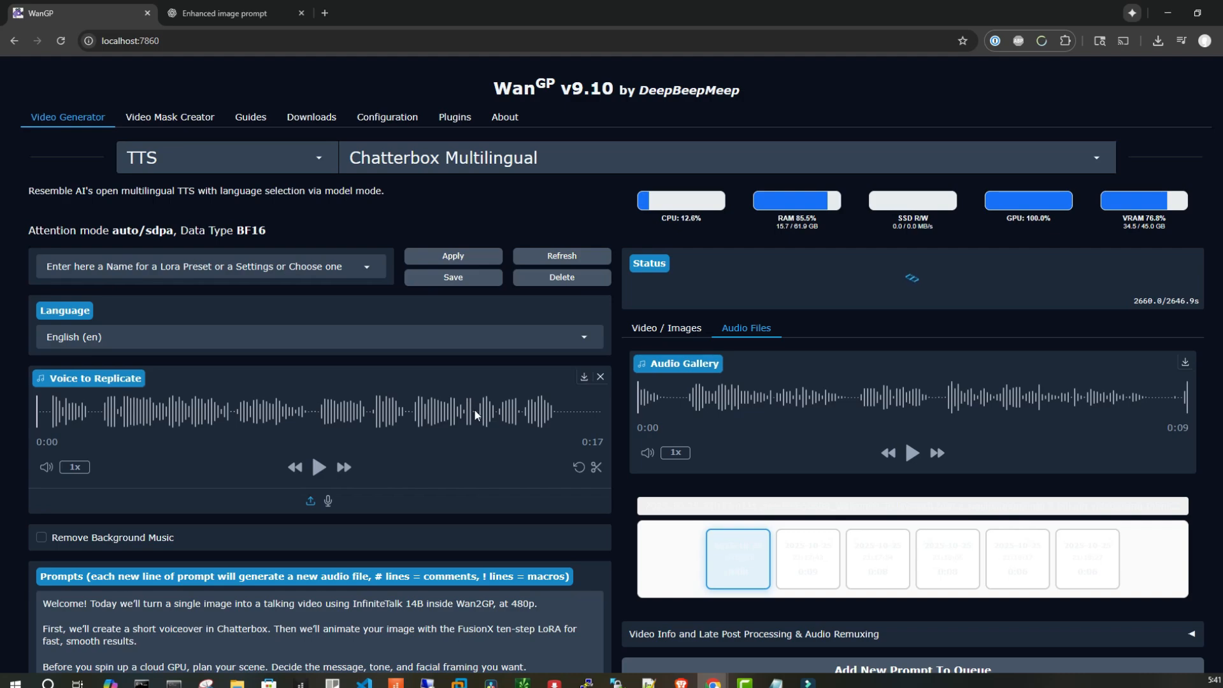
{"action": "scroll", "coordinate": [495, 408], "scroll_direction": "down", "scroll_amount": 1}
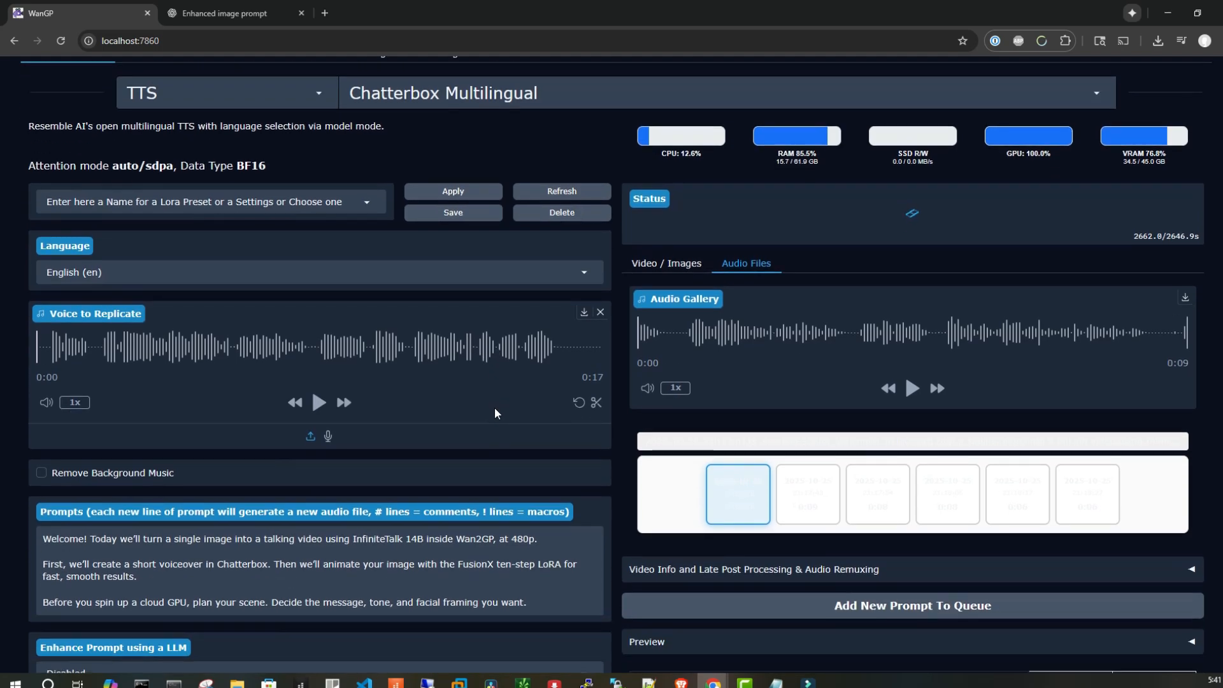
{"action": "left_click", "coordinate": [318, 402]}
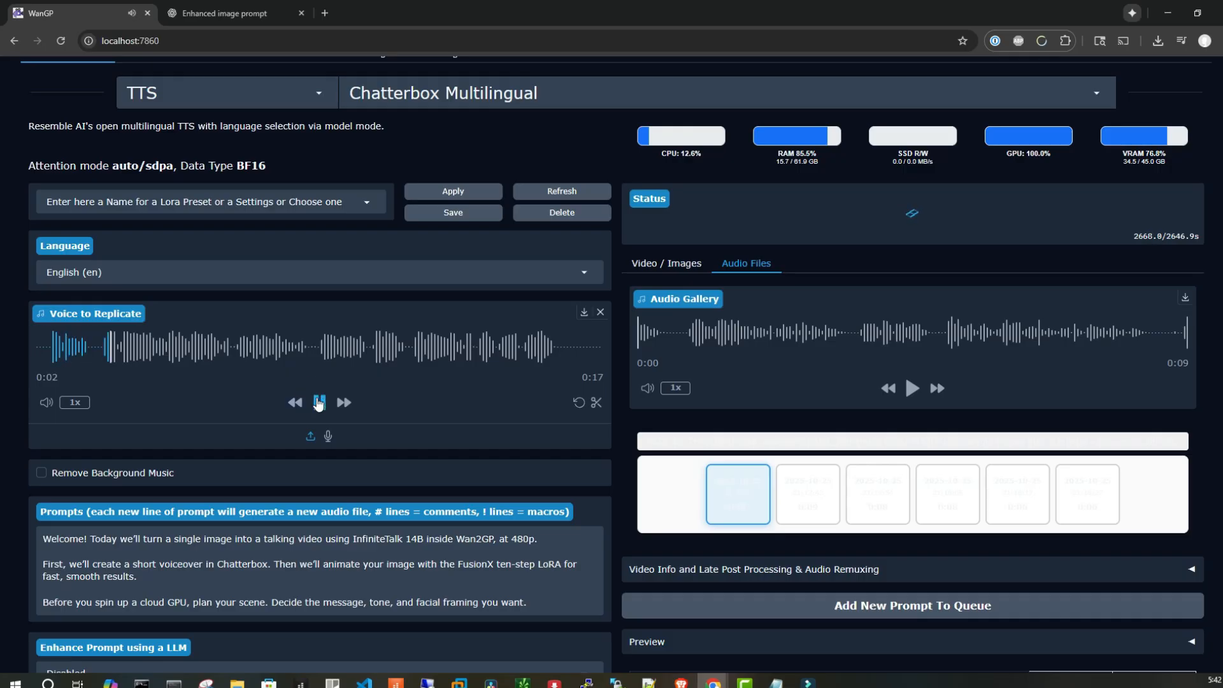
{"action": "left_click", "coordinate": [318, 403]}
Review the voiceover script in the Prompts box, highlighting its opening line
{"action": "scroll", "coordinate": [318, 400], "scroll_direction": "down", "scroll_amount": 2}
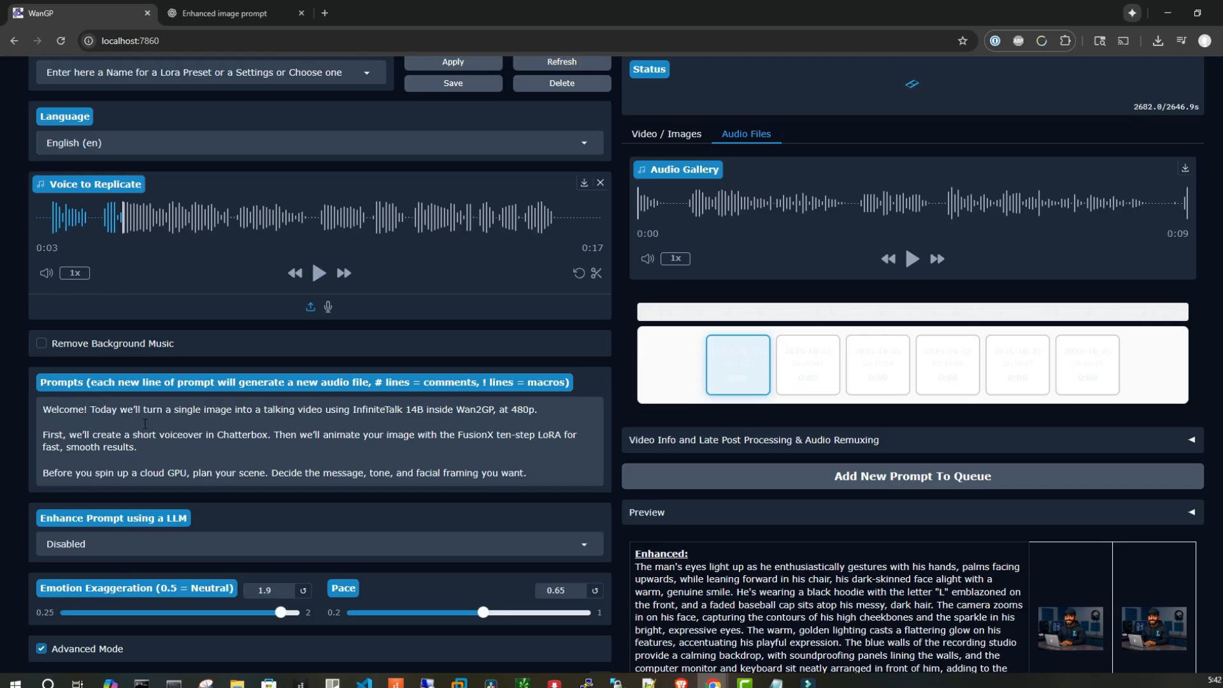
{"action": "left_click", "coordinate": [88, 411]}
{"action": "left_click_drag", "start_coordinate": [43, 409], "coordinate": [548, 414]}
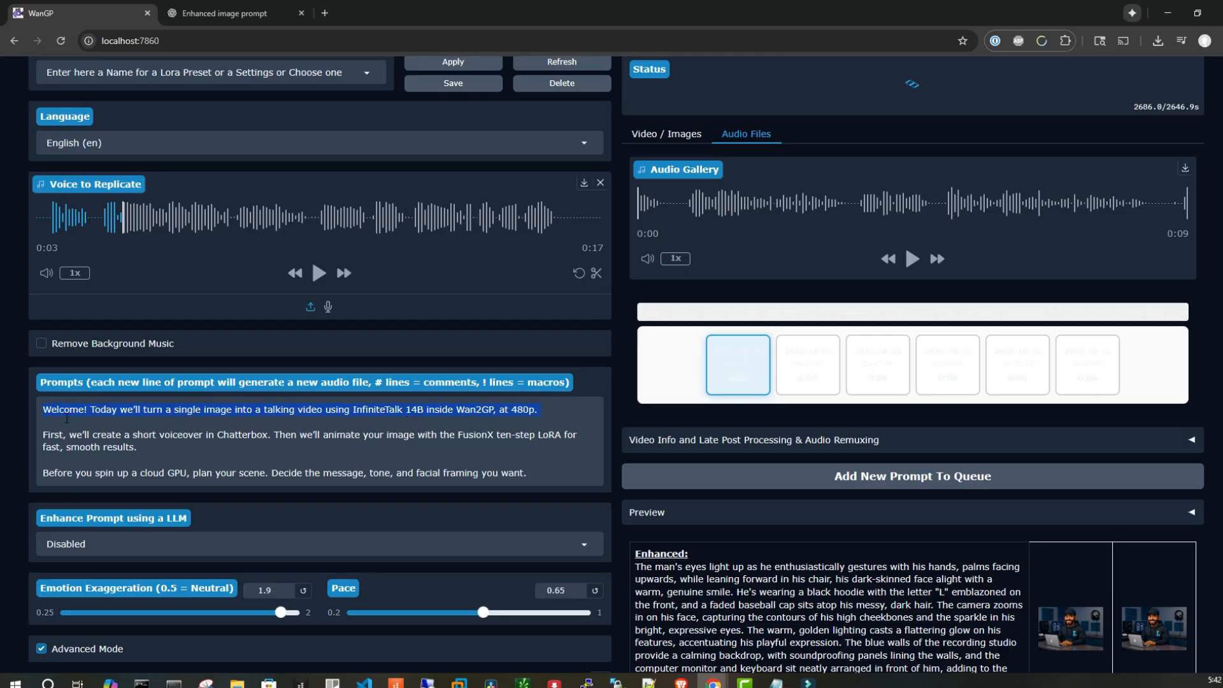
{"action": "left_click", "coordinate": [392, 425]}
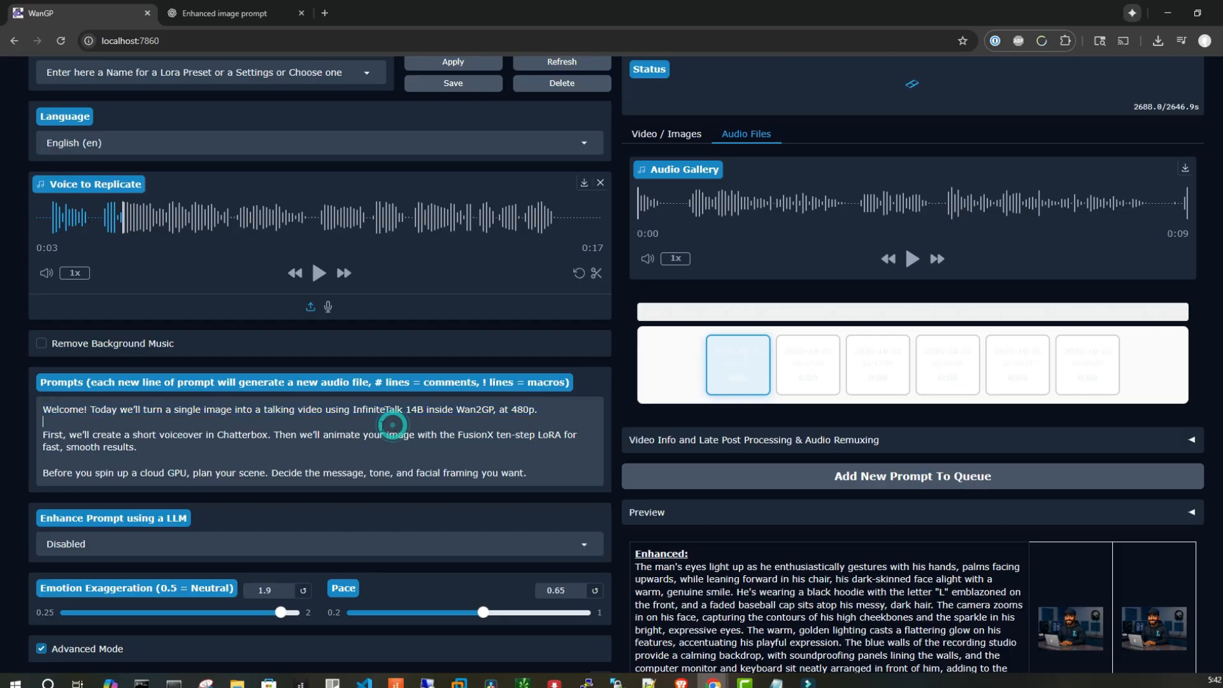
{"action": "left_click", "coordinate": [157, 446]}
{"action": "scroll", "coordinate": [422, 419], "scroll_direction": "down", "scroll_amount": 1}
{"action": "left_click", "coordinate": [539, 343]}
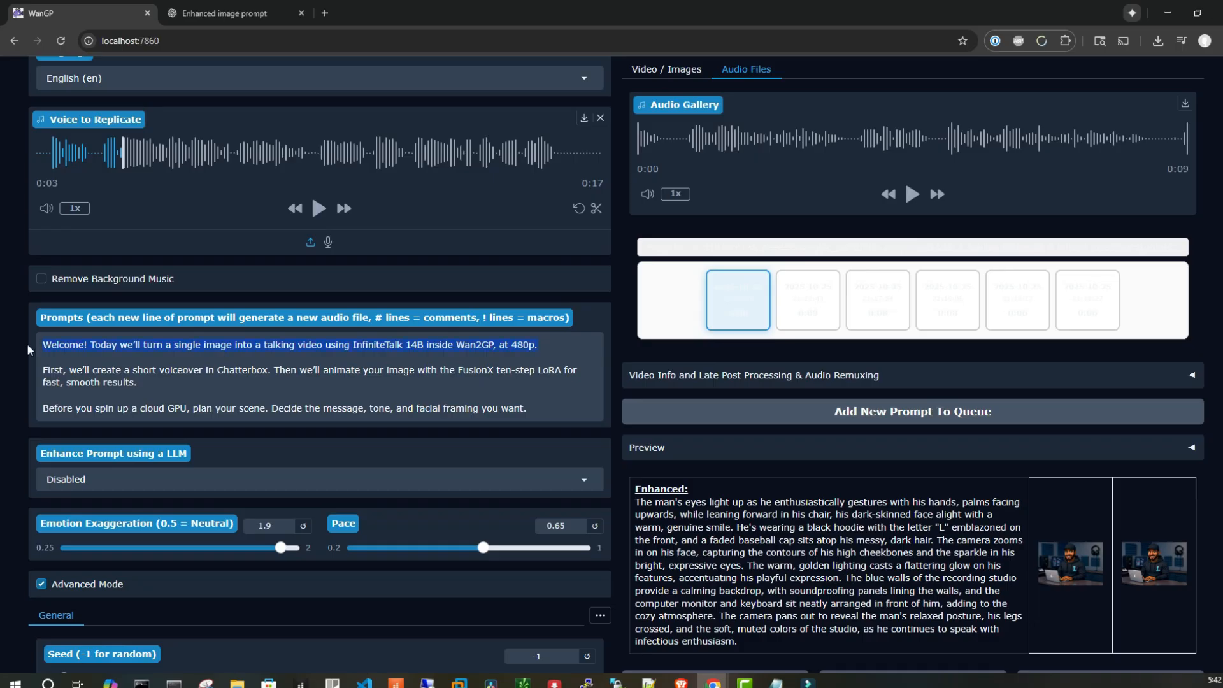
{"action": "left_click", "coordinate": [549, 345]}
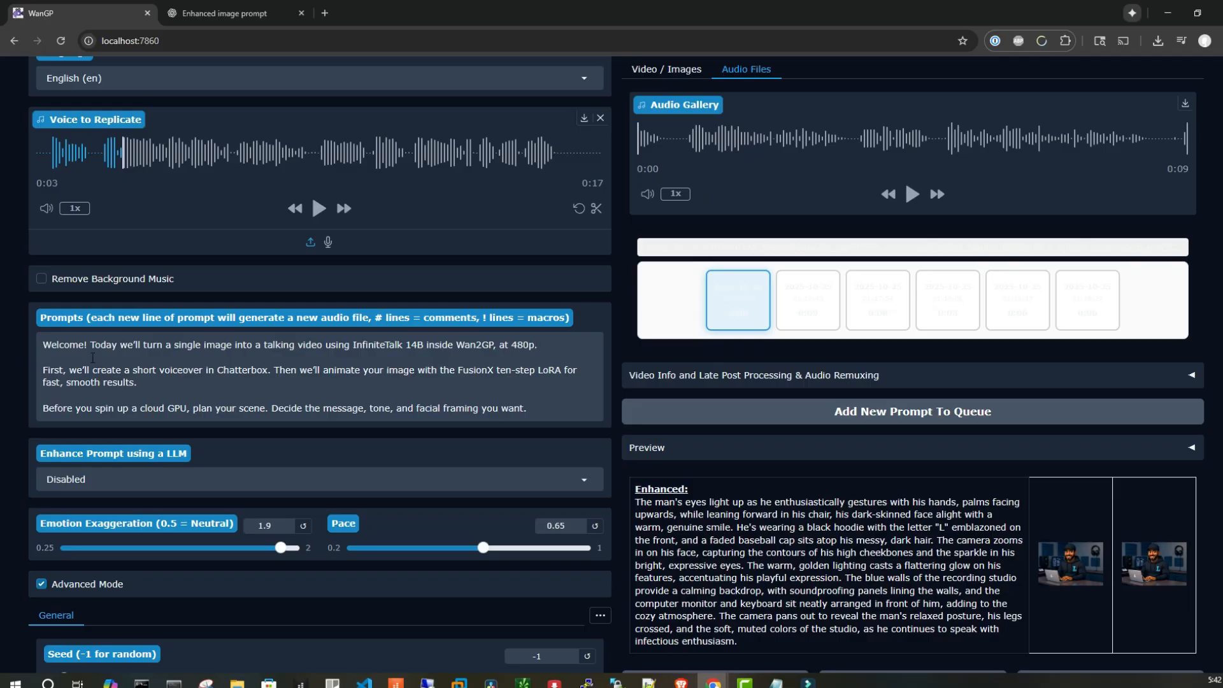
Scroll through the emotion, pace and advanced generation settings below the prompts
{"action": "scroll", "coordinate": [287, 409], "scroll_direction": "down", "scroll_amount": 2}
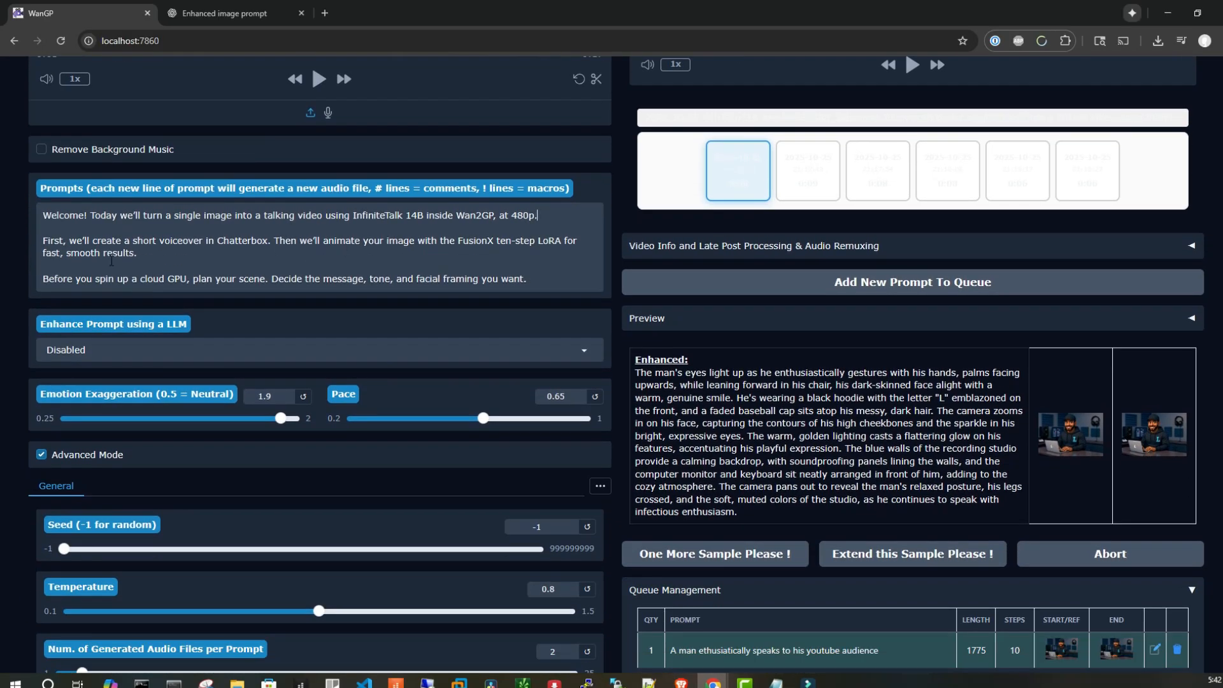
{"action": "scroll", "coordinate": [285, 333], "scroll_direction": "down", "scroll_amount": 2}
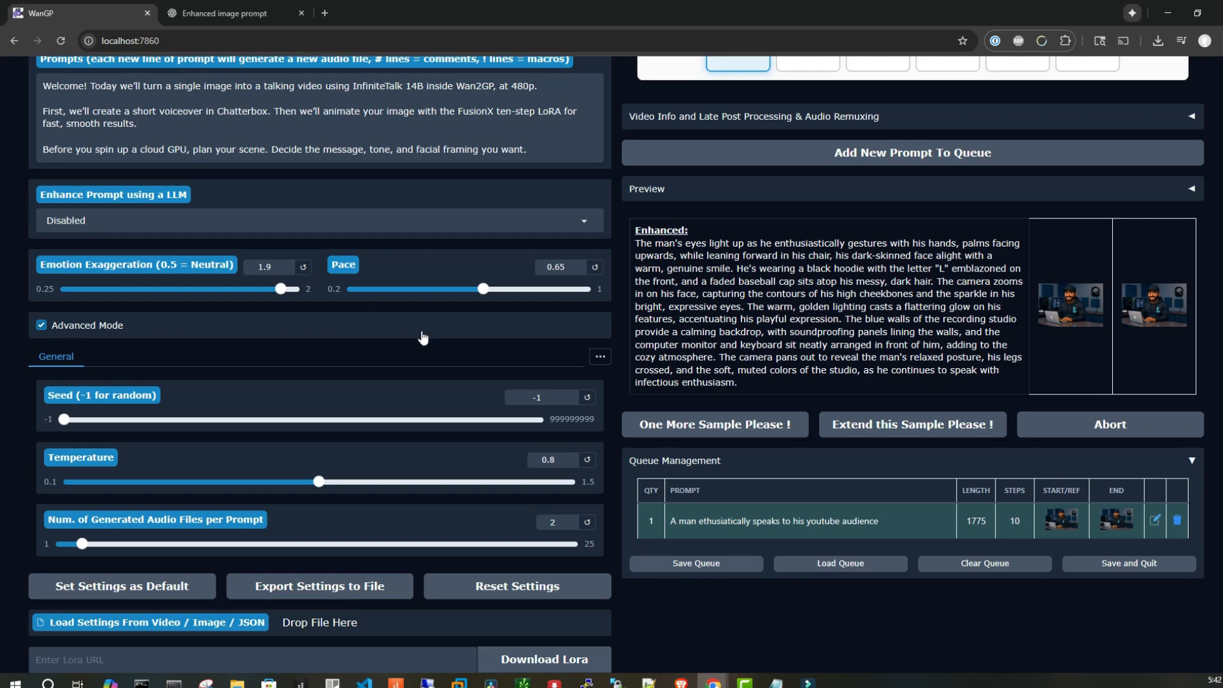
{"action": "scroll", "coordinate": [466, 308], "scroll_direction": "up", "scroll_amount": 1}
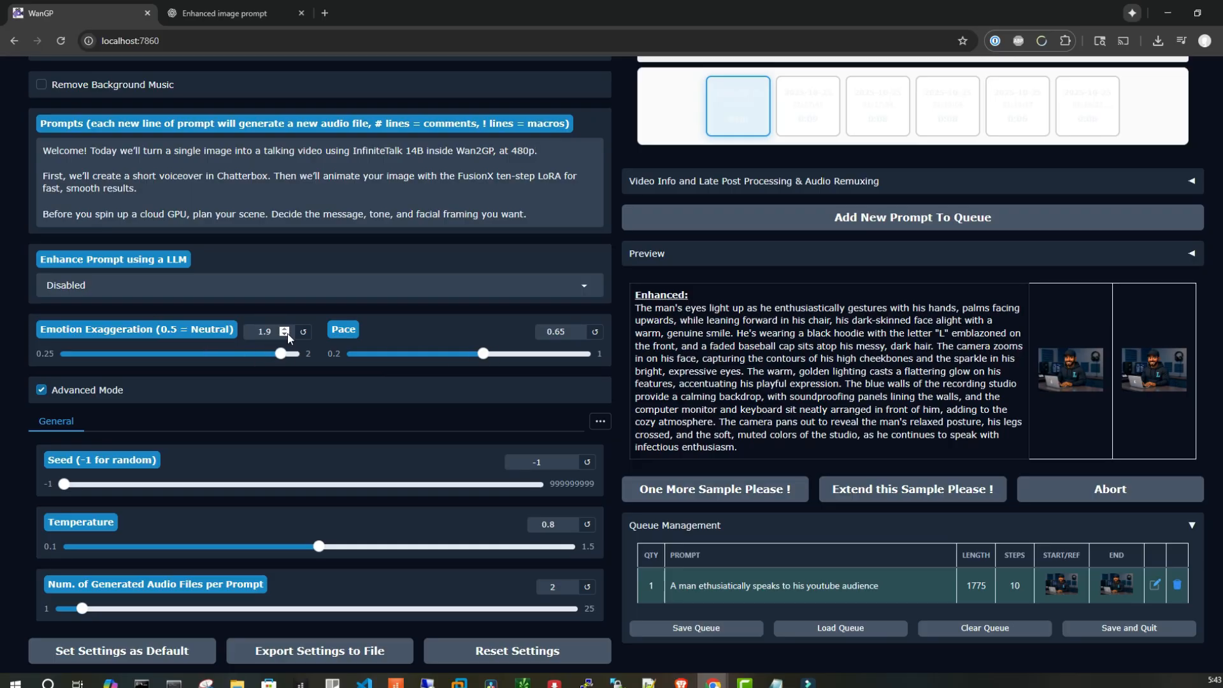
Set Emotion Exaggeration to 1.9 and Pace to 0.65 for the voiceover
{"action": "left_click", "coordinate": [303, 333]}
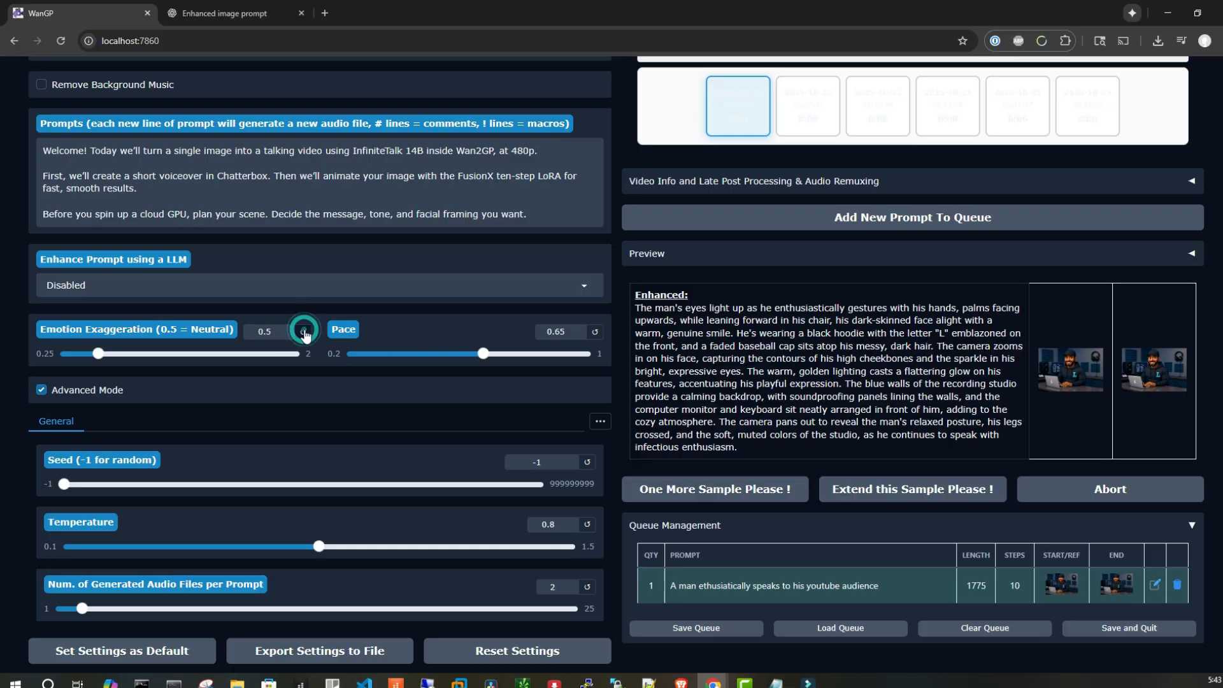
{"action": "left_click", "coordinate": [597, 332]}
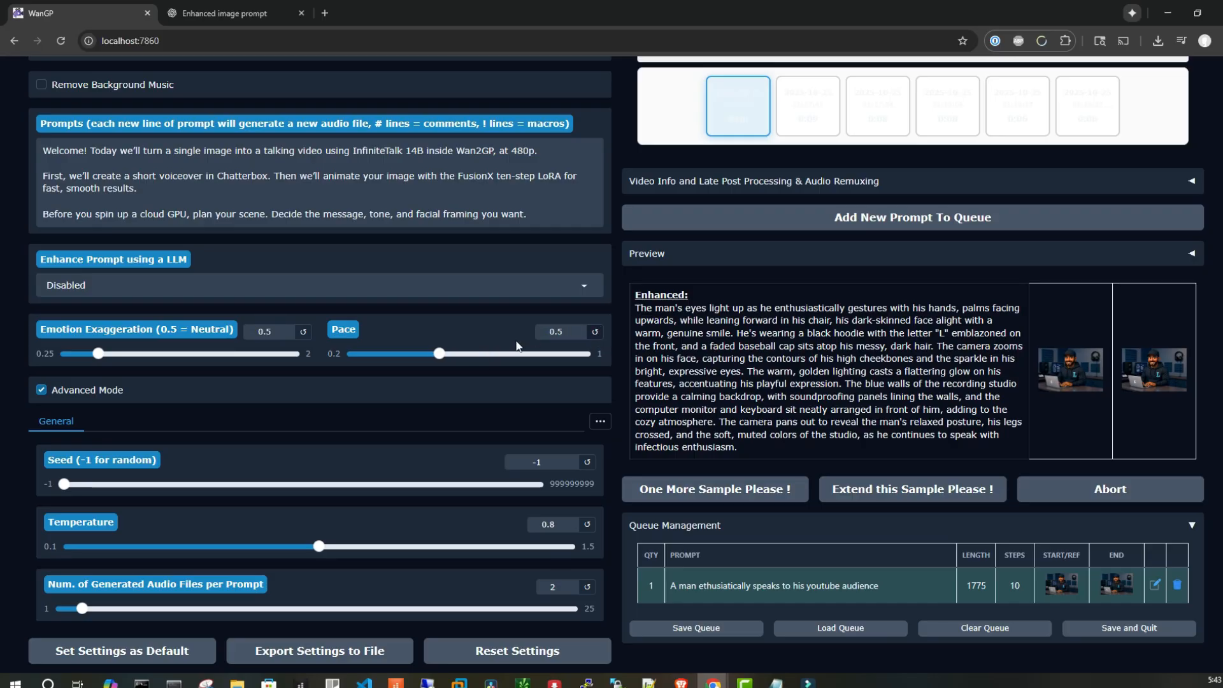
{"action": "left_click", "coordinate": [268, 331]}
{"action": "type", "text": "1.9"}
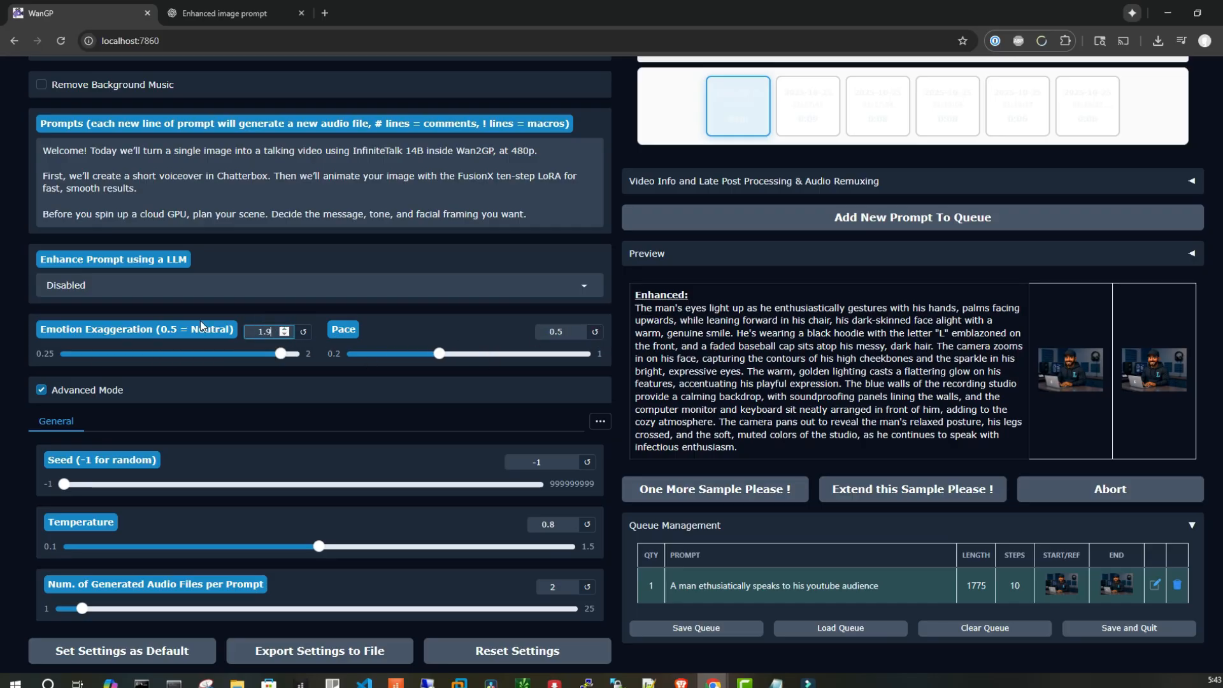
{"action": "left_click_drag", "start_coordinate": [563, 331], "coordinate": [457, 331]}
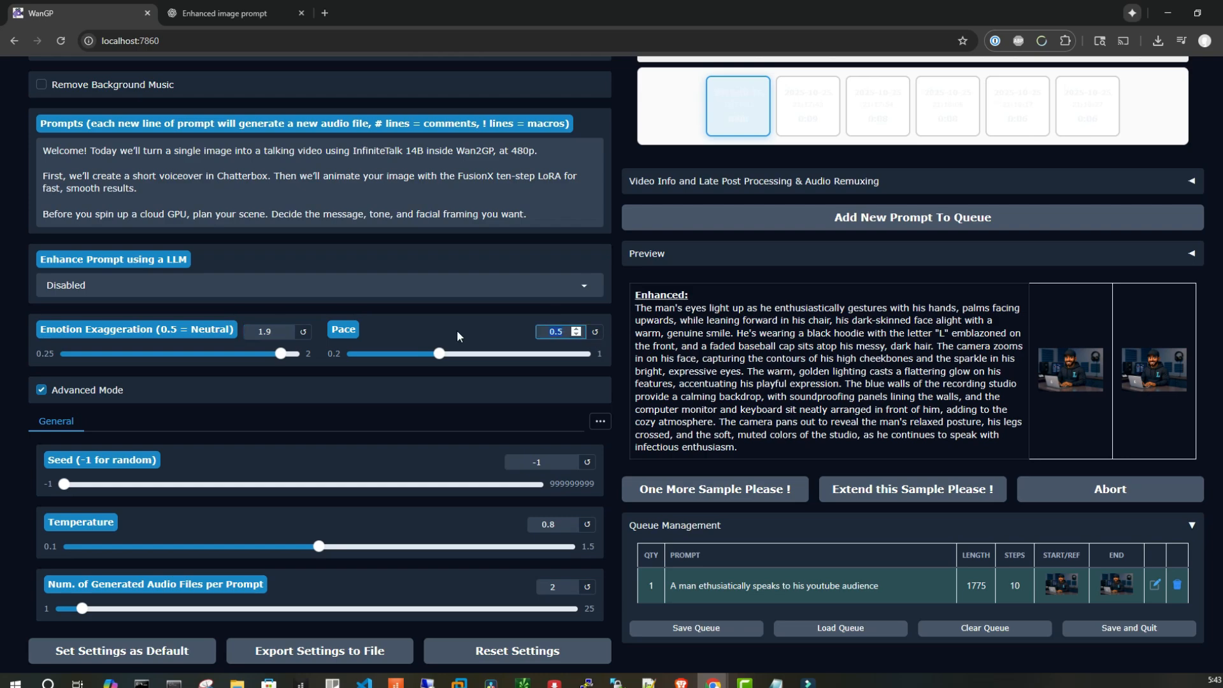
{"action": "type", "text": ".65"}
Expand the video info panel and review the details of the generated audio file
{"action": "left_click", "coordinate": [620, 121]}
{"action": "scroll", "coordinate": [604, 152], "scroll_direction": "down", "scroll_amount": 2}
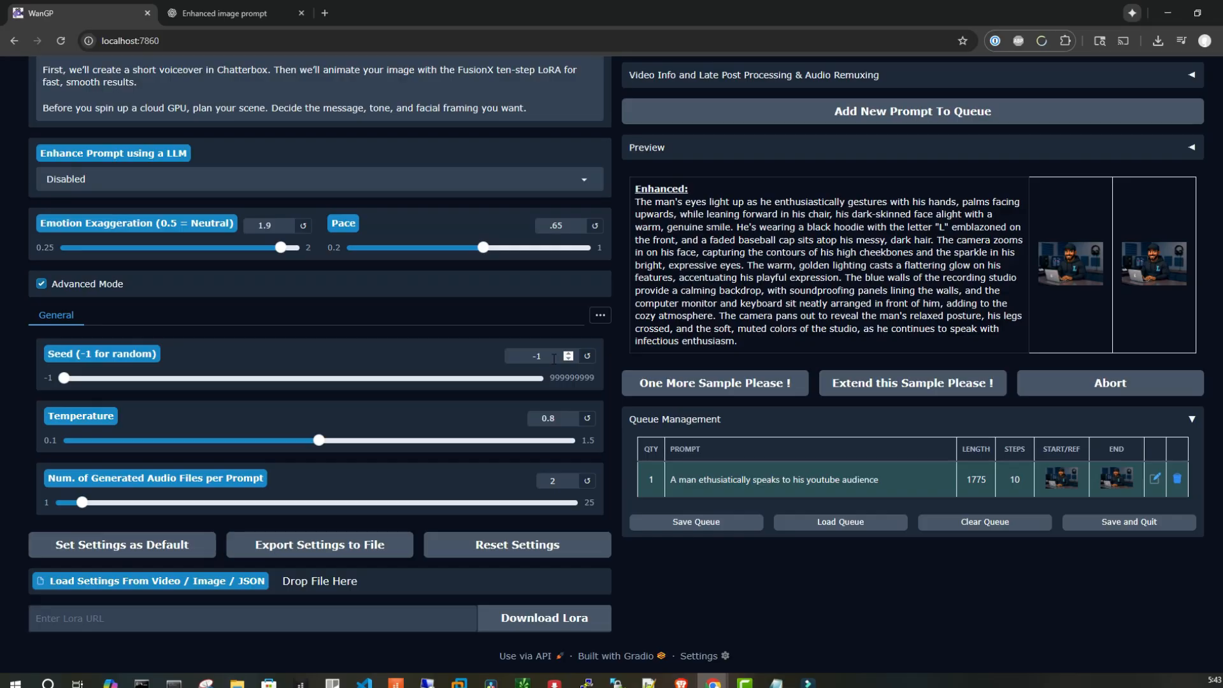
{"action": "scroll", "coordinate": [581, 328], "scroll_direction": "up", "scroll_amount": 2}
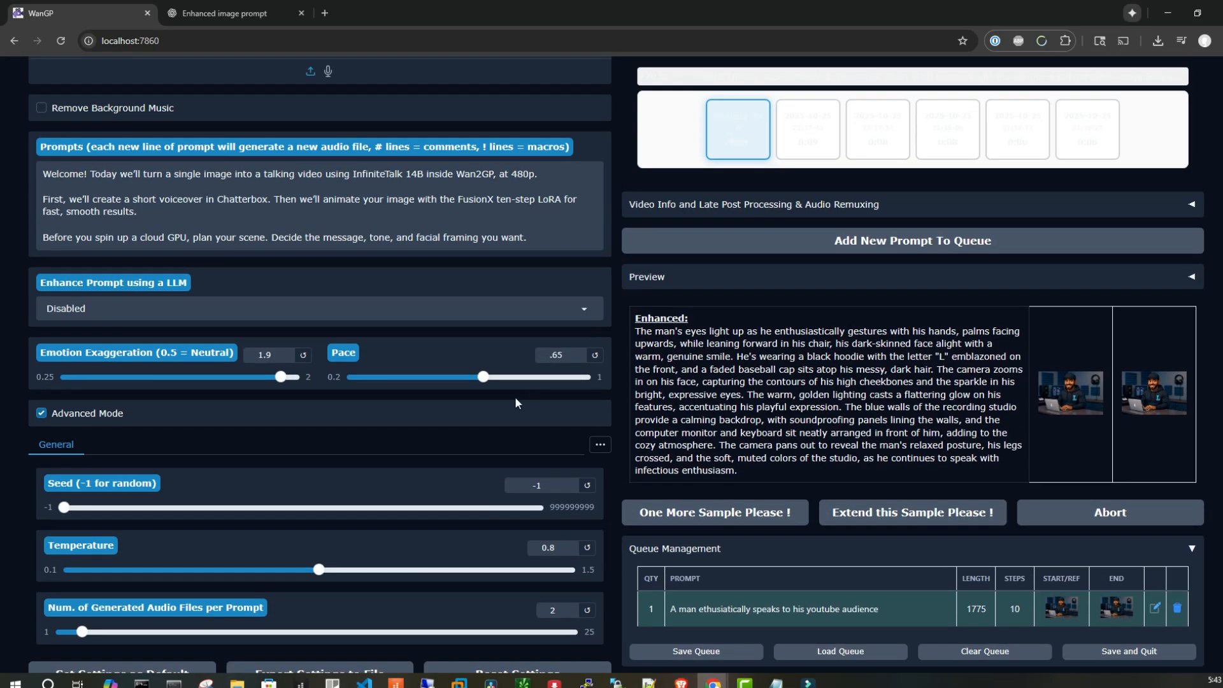
{"action": "scroll", "coordinate": [991, 237], "scroll_direction": "up", "scroll_amount": 3}
{"action": "scroll", "coordinate": [991, 237], "scroll_direction": "up", "scroll_amount": 3}
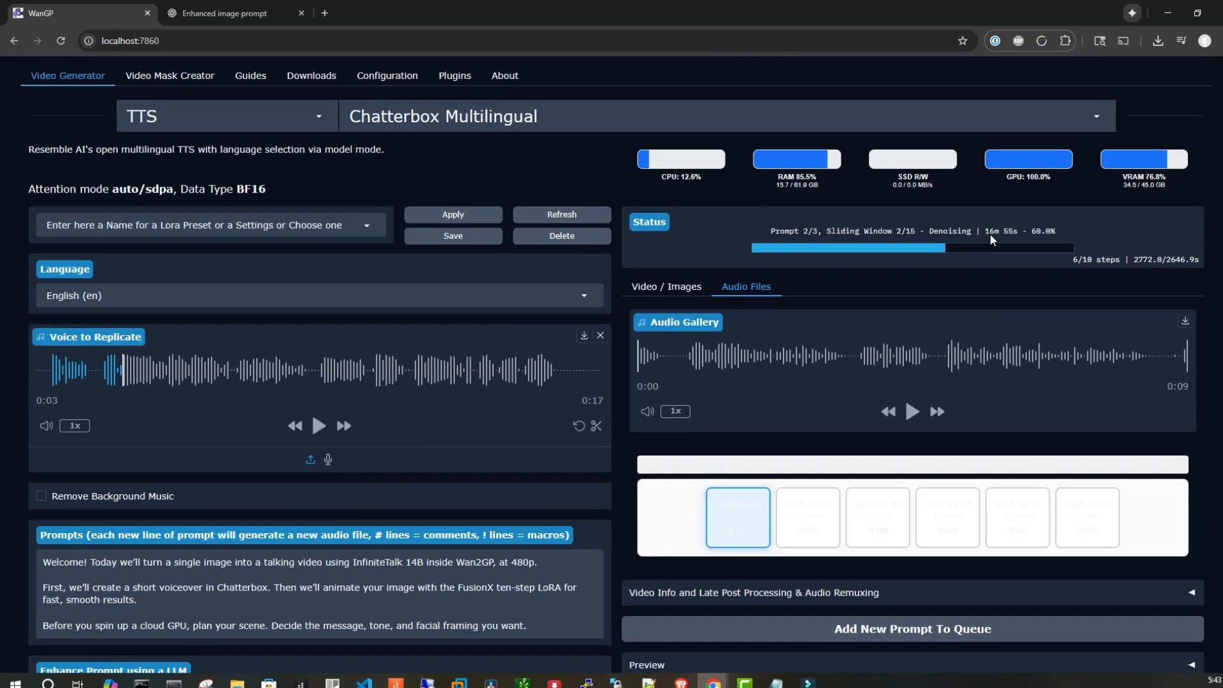
{"action": "scroll", "coordinate": [1011, 390], "scroll_direction": "down", "scroll_amount": 4}
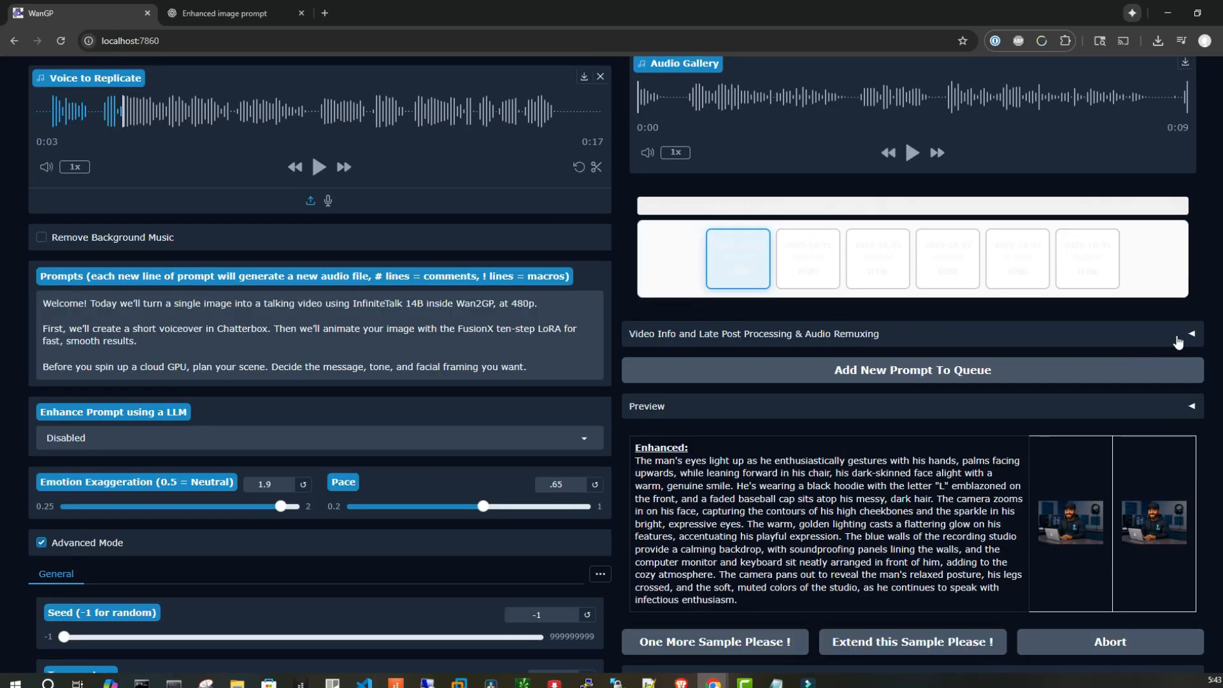
{"action": "left_click", "coordinate": [1178, 342]}
{"action": "scroll", "coordinate": [744, 367], "scroll_direction": "down", "scroll_amount": 3}
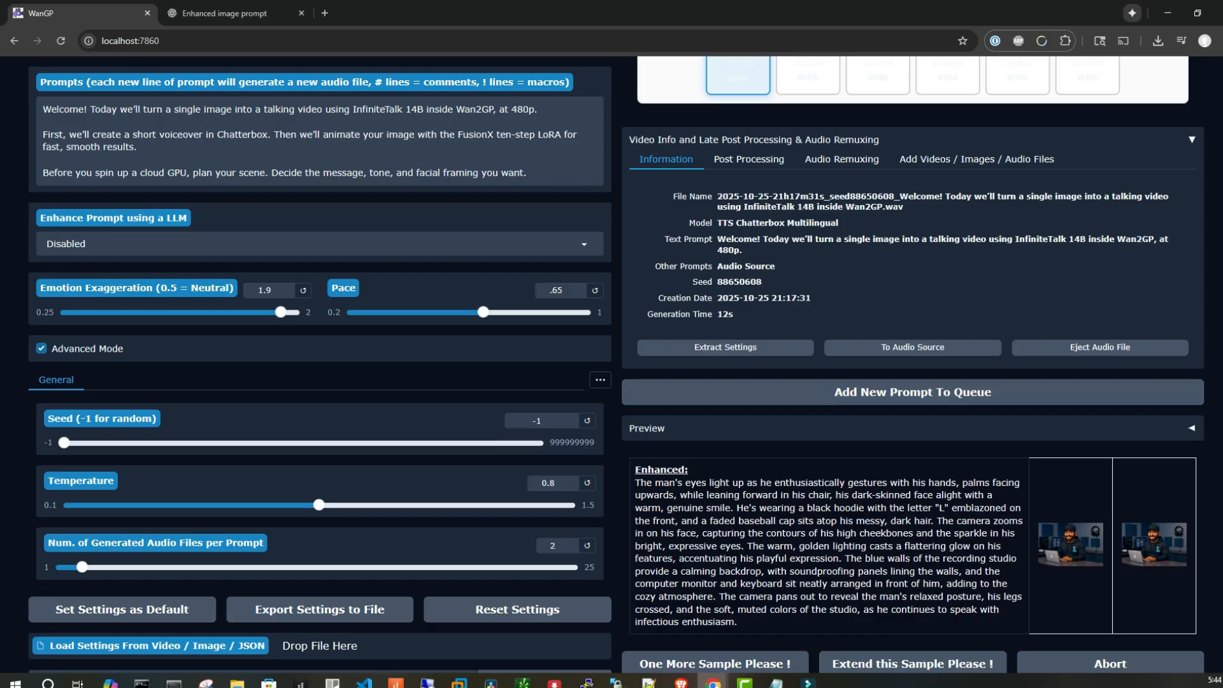
{"action": "scroll", "coordinate": [616, 365], "scroll_direction": "down", "scroll_amount": 2}
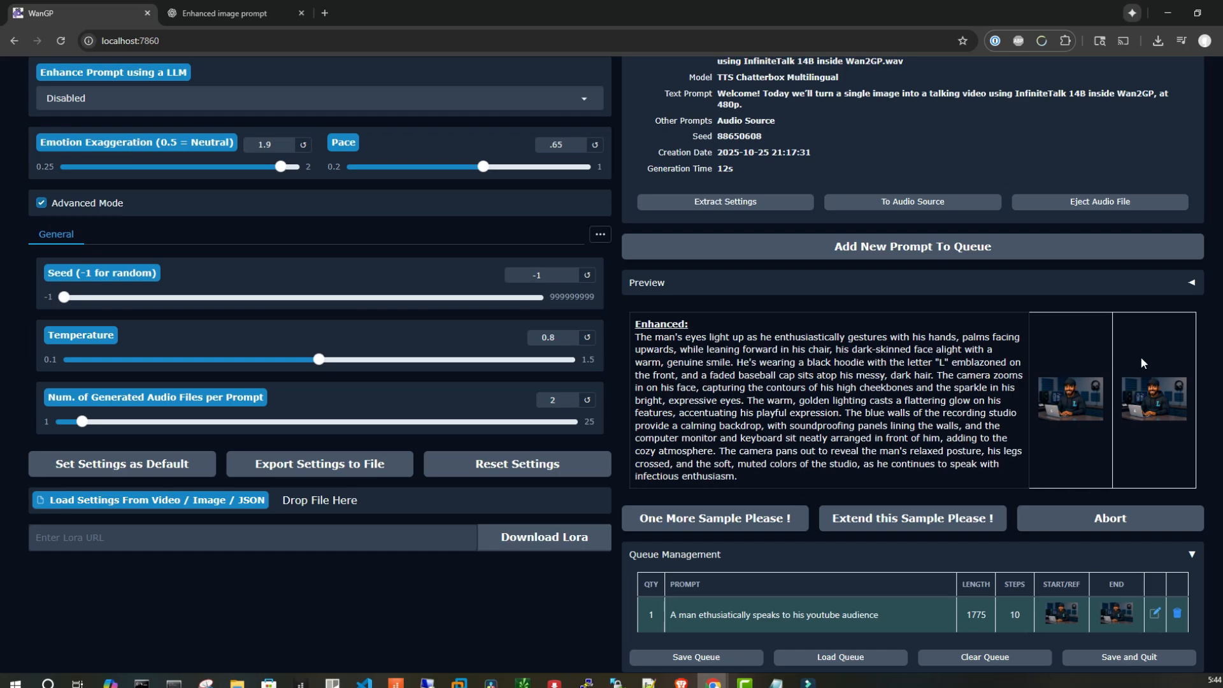
{"action": "scroll", "coordinate": [511, 326], "scroll_direction": "up", "scroll_amount": 6}
{"action": "scroll", "coordinate": [552, 439], "scroll_direction": "down", "scroll_amount": 6}
{"action": "scroll", "coordinate": [559, 364], "scroll_direction": "up", "scroll_amount": 8}
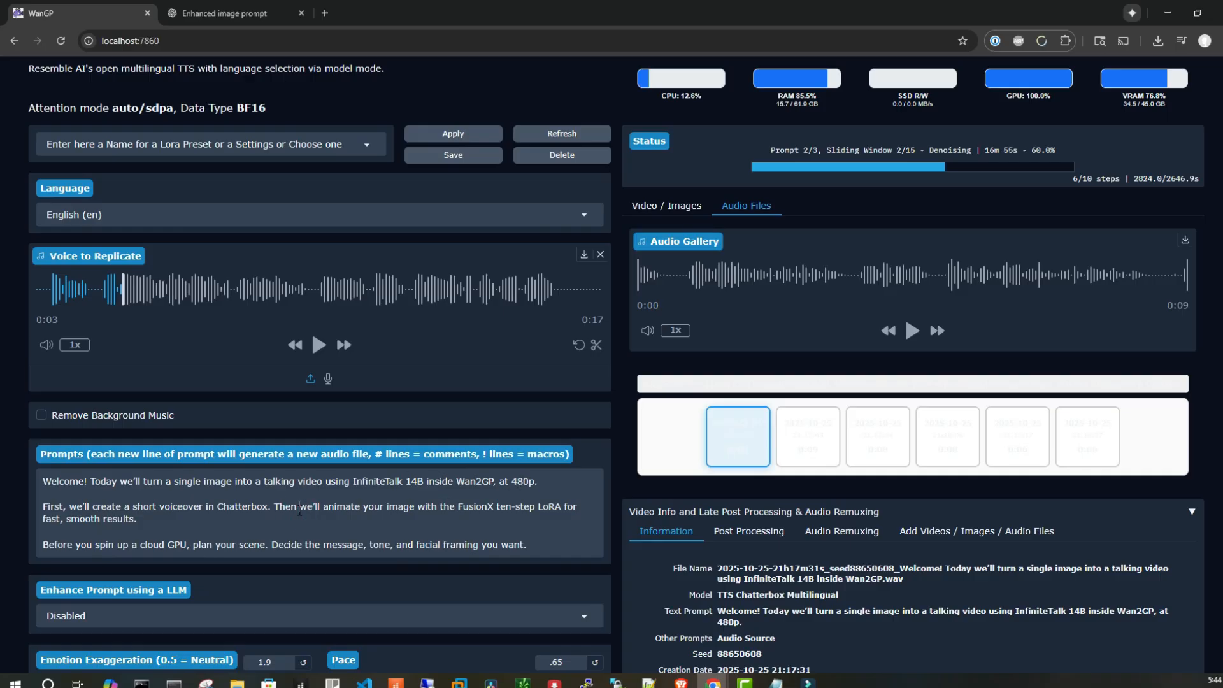
Play the first generated voiceover sample, then select and play the second sample in the audio gallery
{"action": "left_click_drag", "start_coordinate": [138, 521], "coordinate": [34, 510]}
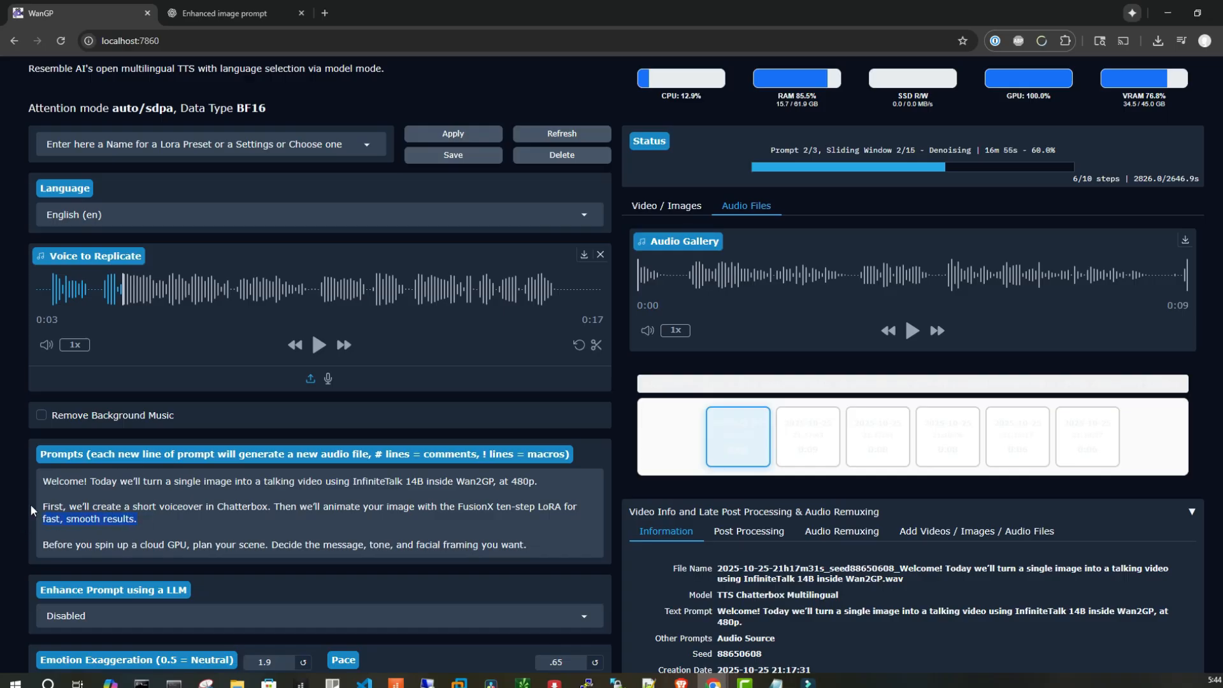
{"action": "left_click", "coordinate": [131, 546]}
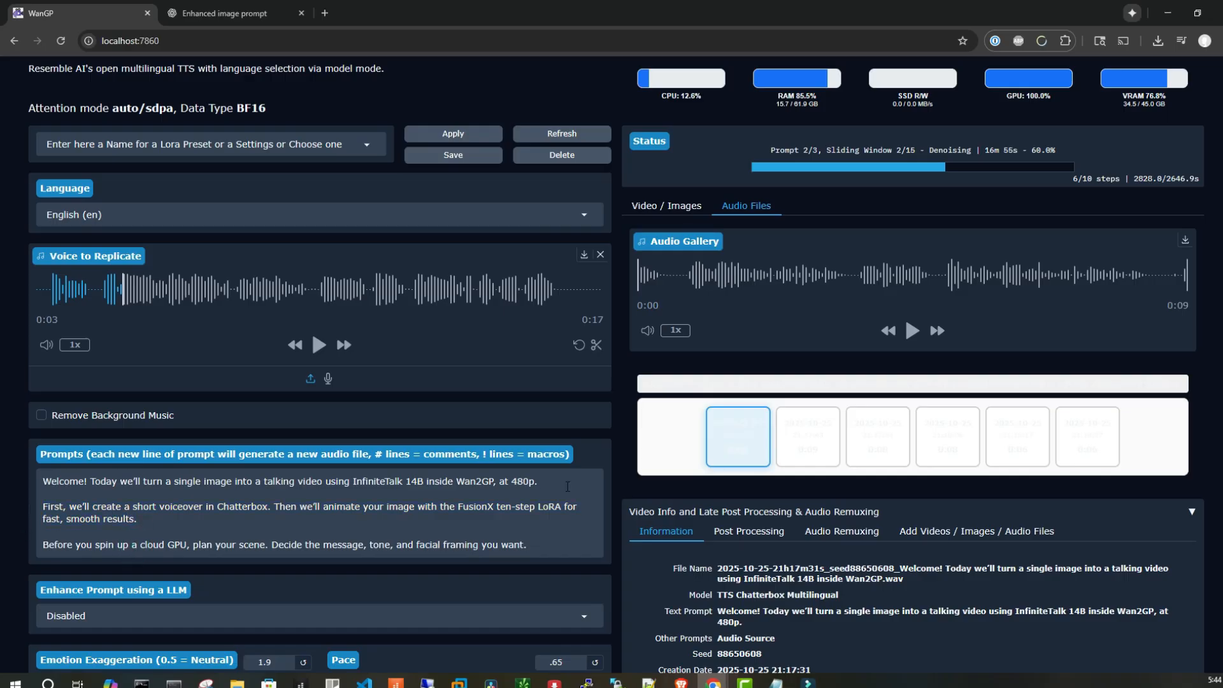
{"action": "scroll", "coordinate": [614, 474], "scroll_direction": "down", "scroll_amount": 4}
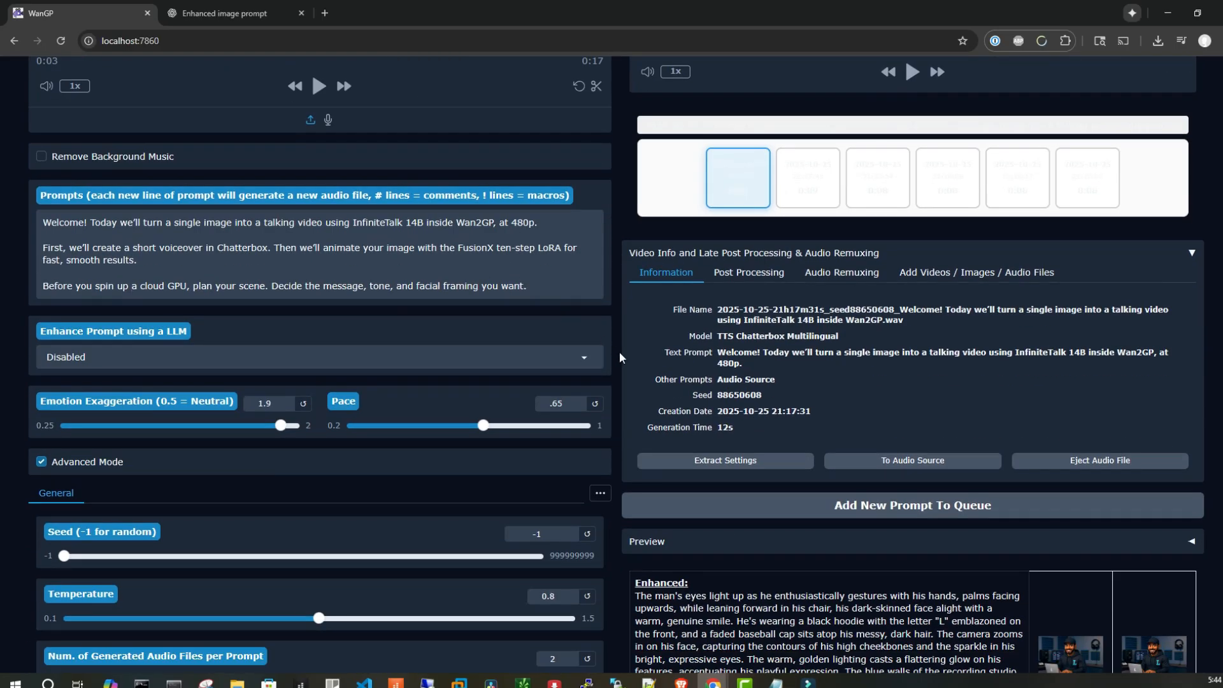
{"action": "scroll", "coordinate": [613, 355], "scroll_direction": "down", "scroll_amount": 4}
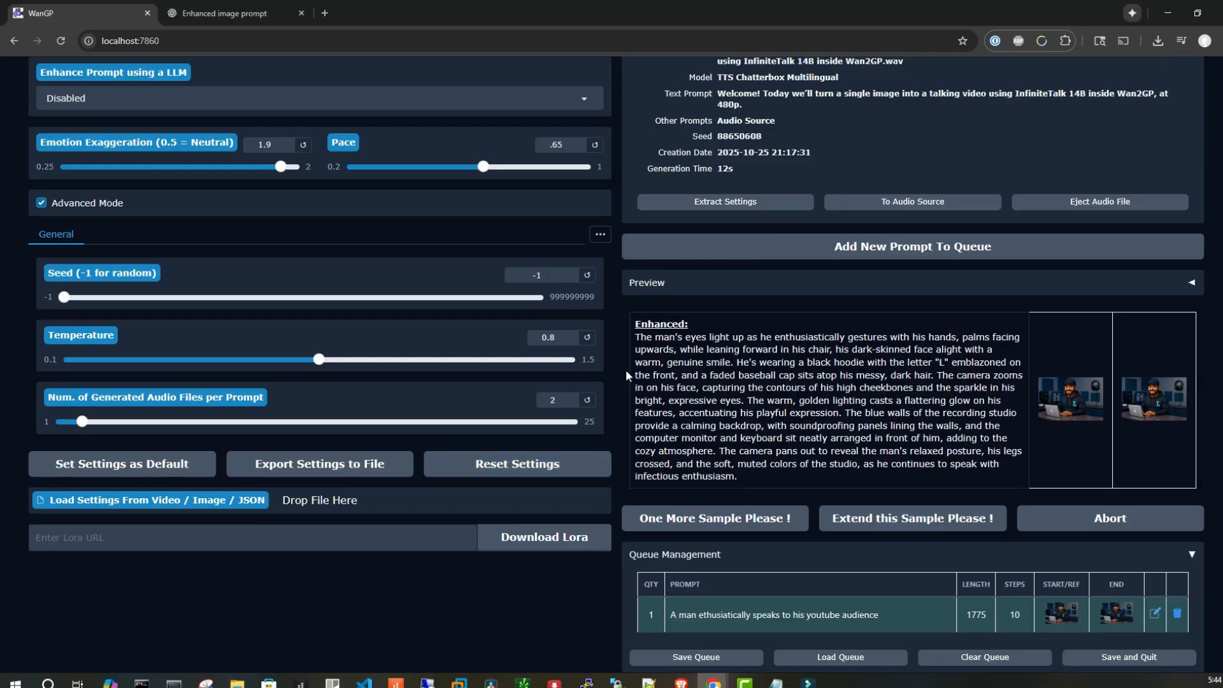
{"action": "scroll", "coordinate": [626, 370], "scroll_direction": "up", "scroll_amount": 9}
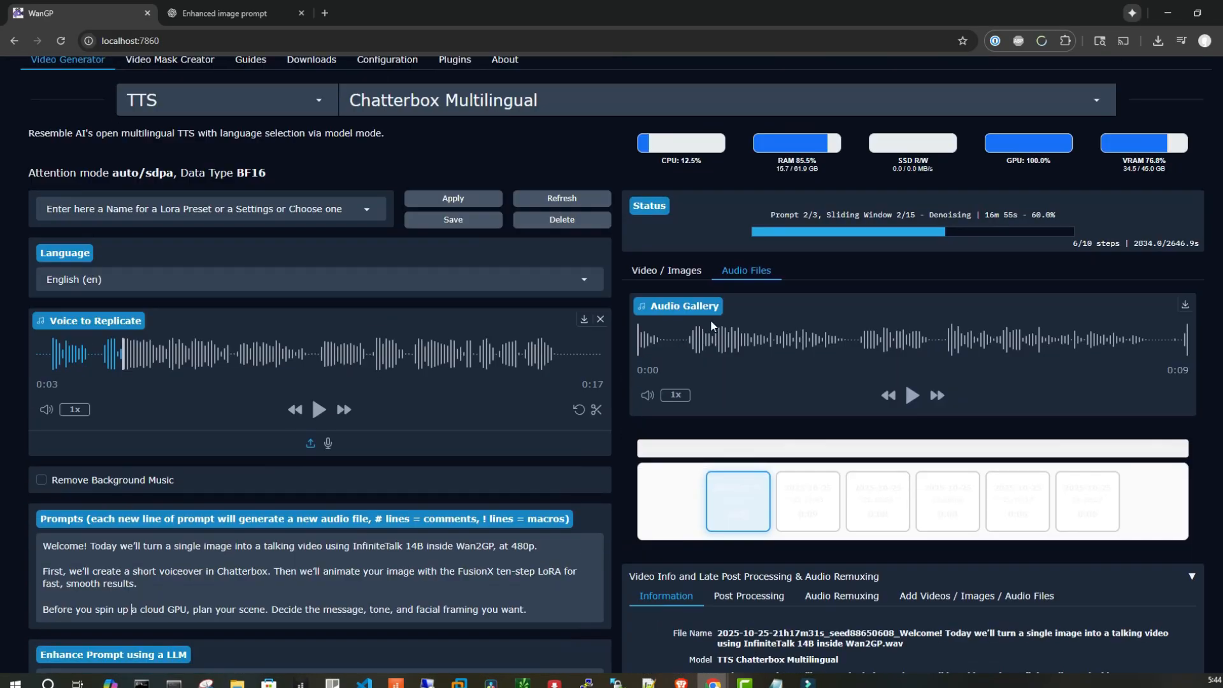
{"action": "left_click", "coordinate": [913, 396]}
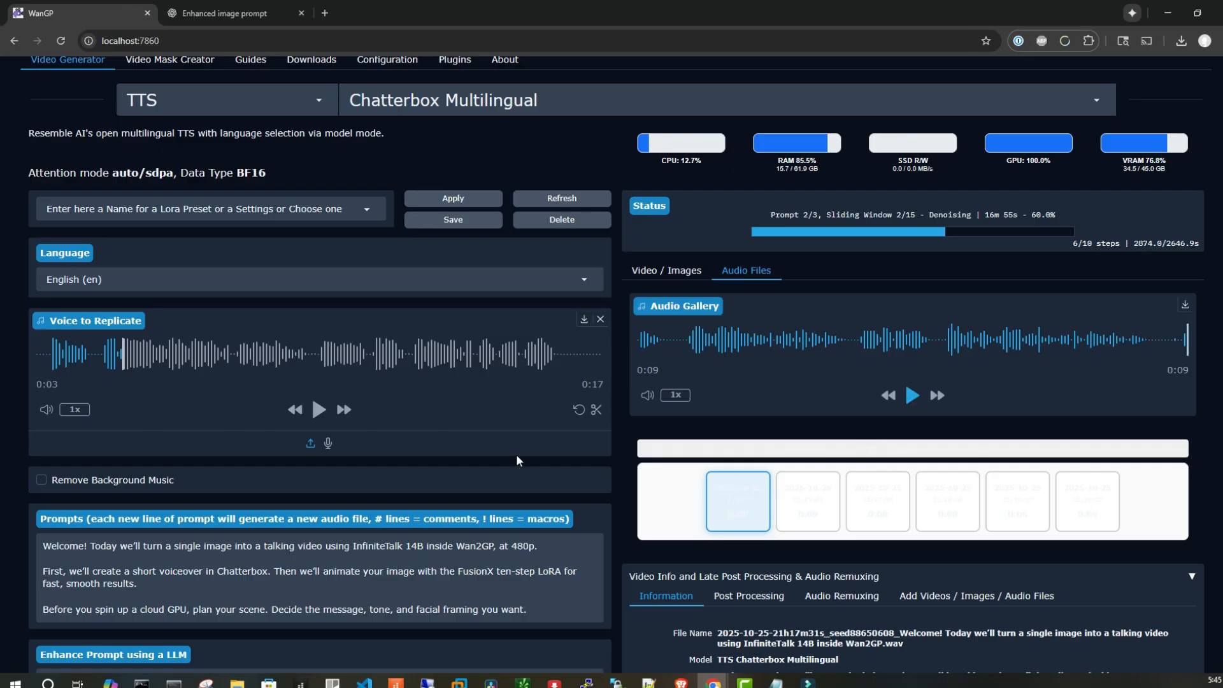
{"action": "left_click", "coordinate": [808, 501]}
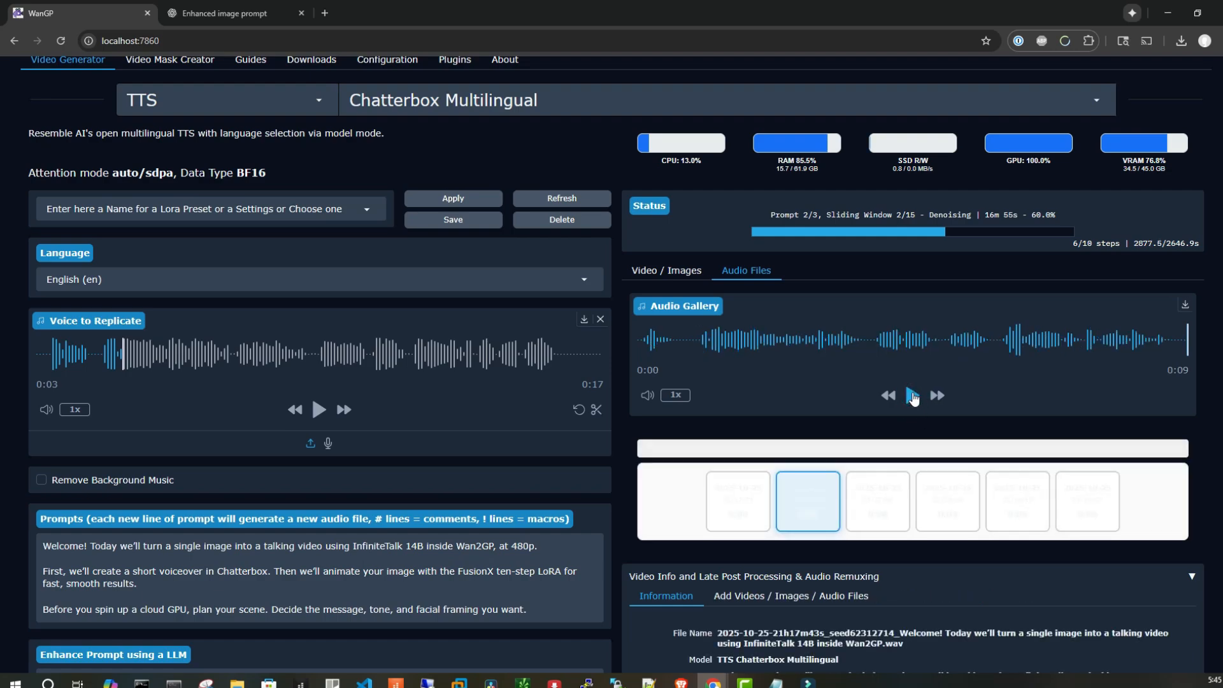
{"action": "left_click", "coordinate": [912, 398]}
Rewrite '480p' at the end of the first prompt line as 'four eighty pee' for correct pronunciation
{"action": "left_click_drag", "start_coordinate": [513, 546], "coordinate": [542, 543]}
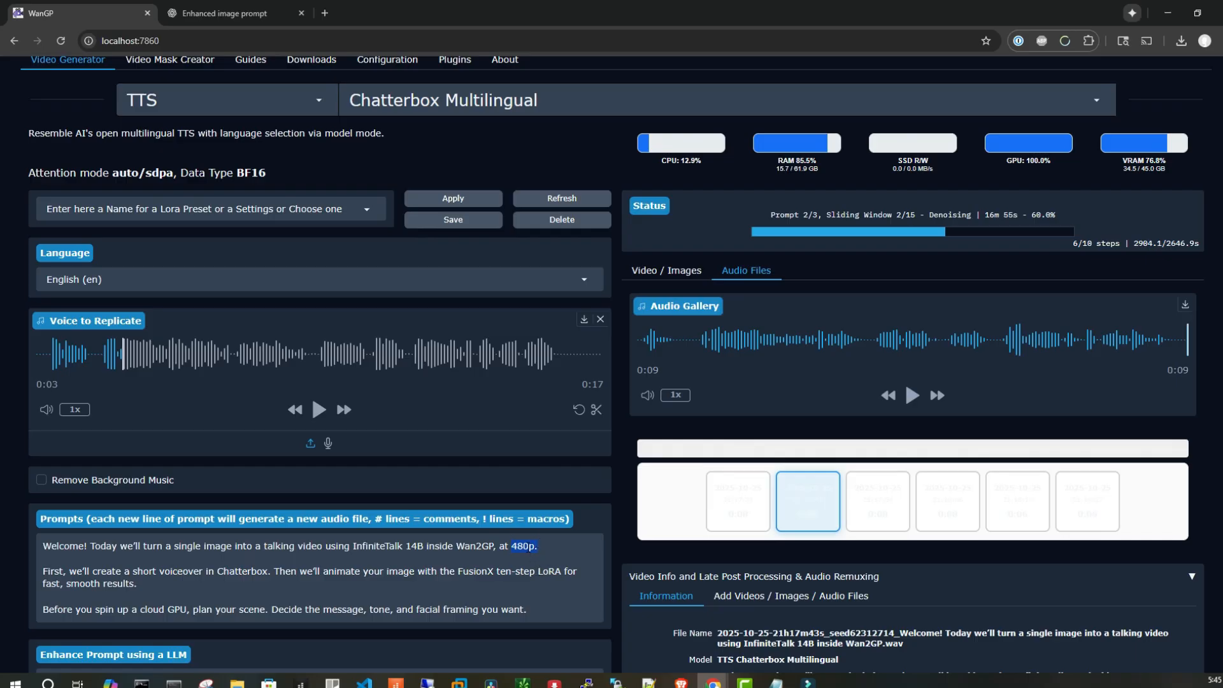
{"action": "left_click", "coordinate": [526, 546]}
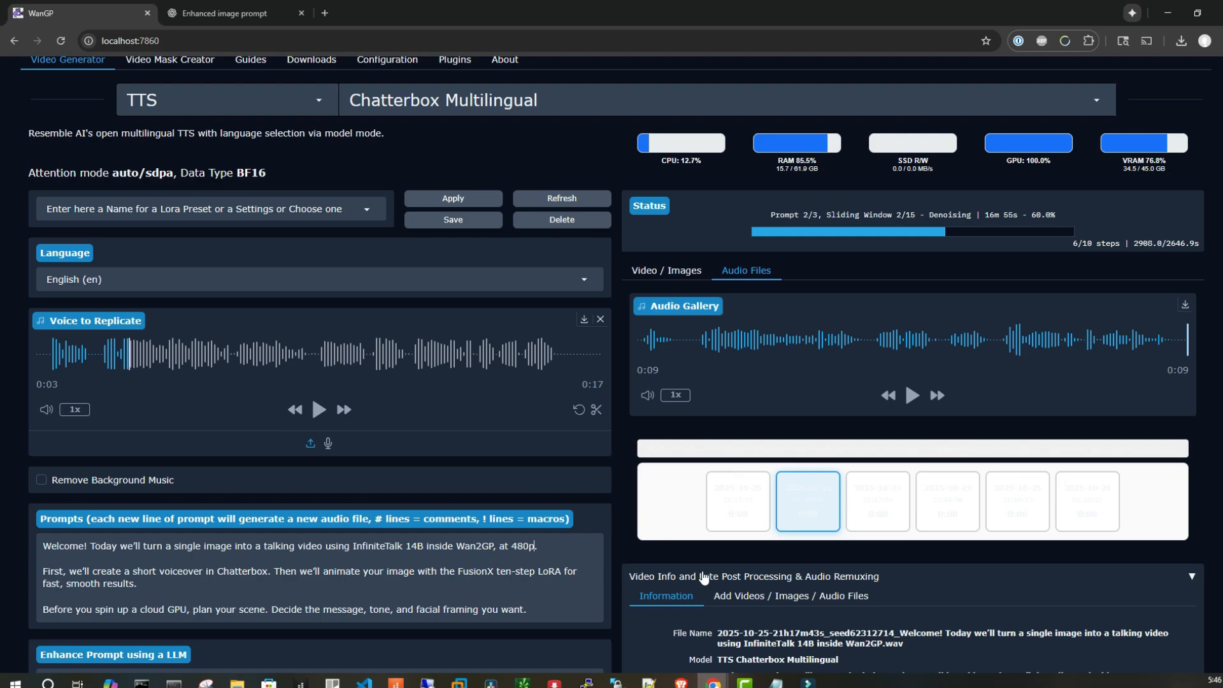
{"action": "key", "text": "BackSpace"}
{"action": "key", "text": "BackSpace"}
{"action": "key", "text": "BackSpace"}
{"action": "key", "text": "BackSpace"}
{"action": "type", "text": "four eightly"}
{"action": "key", "text": "BackSpace"}
{"action": "key", "text": "BackSpace"}
{"action": "key", "text": "BackSpace"}
{"action": "type", "text": "y P"}
{"action": "key", "text": "BackSpace"}
{"action": "type", "text": "pee"}
{"action": "key", "text": "Right"}
{"action": "key", "text": "Right"}
{"action": "key", "text": "Left"}
{"action": "key", "text": "Left"}
{"action": "key", "text": "Left"}
{"action": "key", "text": "Left"}
{"action": "key", "text": "Left"}
{"action": "key", "text": "Down"}
{"action": "key", "text": "Down"}
{"action": "key", "text": "Down"}
{"action": "key", "text": "Down"}
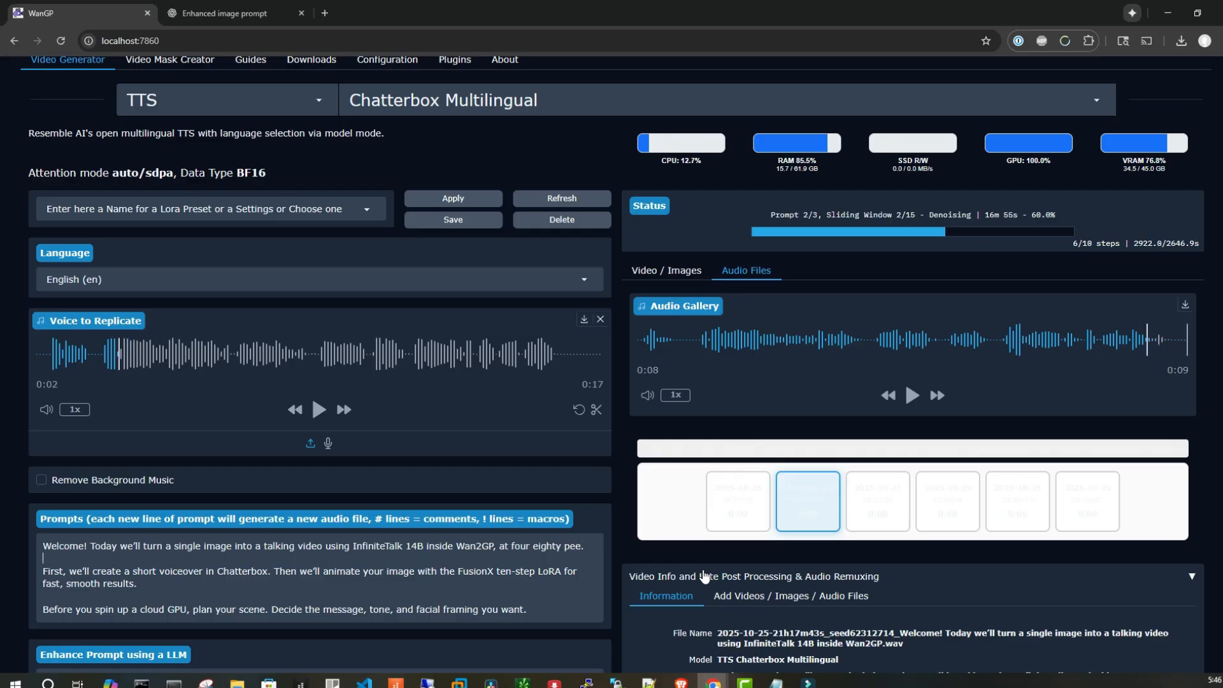
{"action": "key", "text": "Down"}
{"action": "key", "text": "Up"}
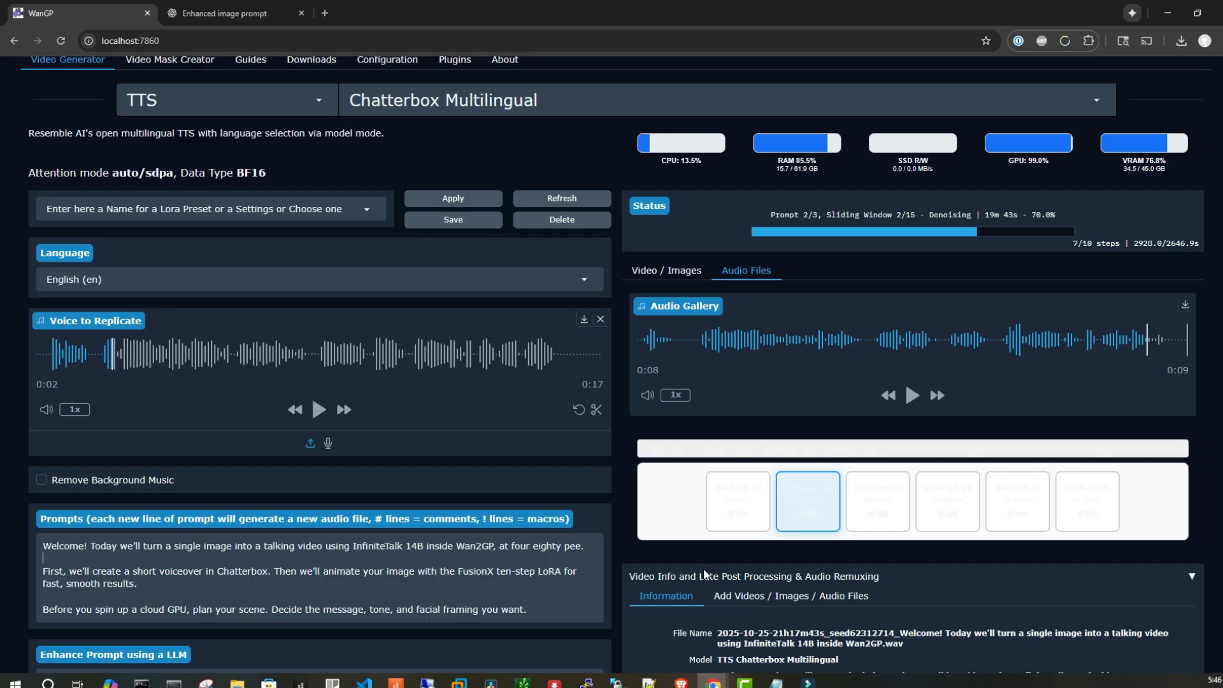
{"action": "key", "text": "Down"}
{"action": "double_click", "coordinate": [409, 548]}
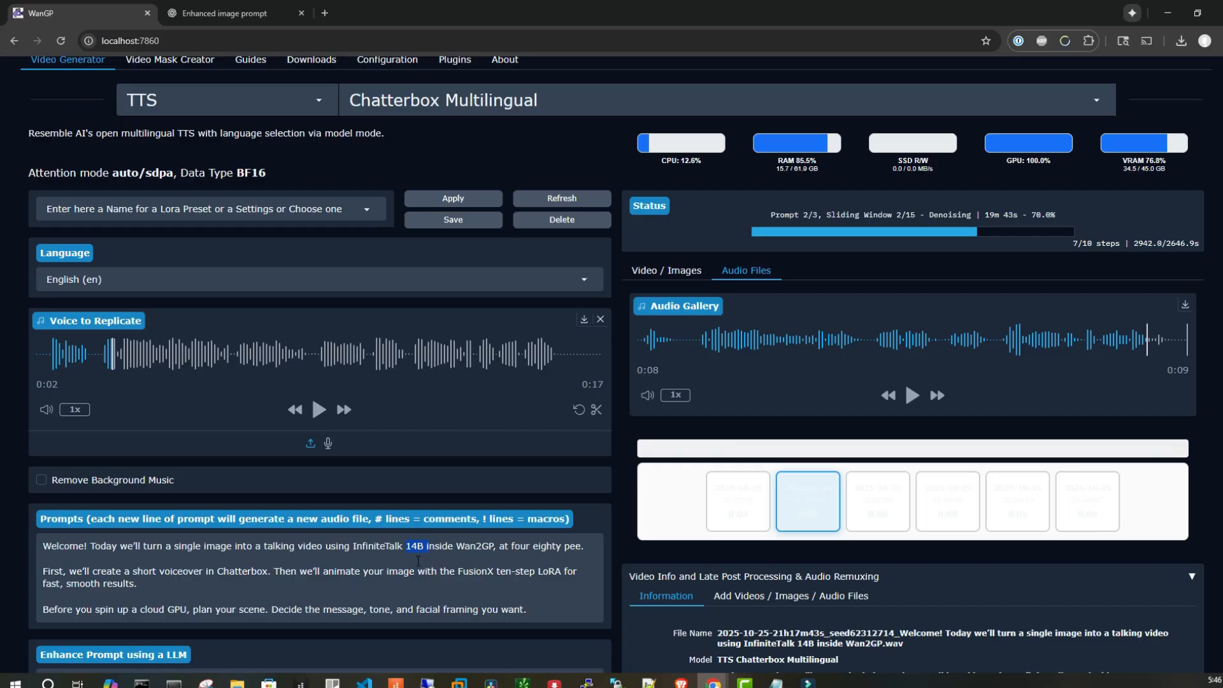
{"action": "left_click", "coordinate": [455, 572]}
{"action": "scroll", "coordinate": [487, 582], "scroll_direction": "down", "scroll_amount": 3}
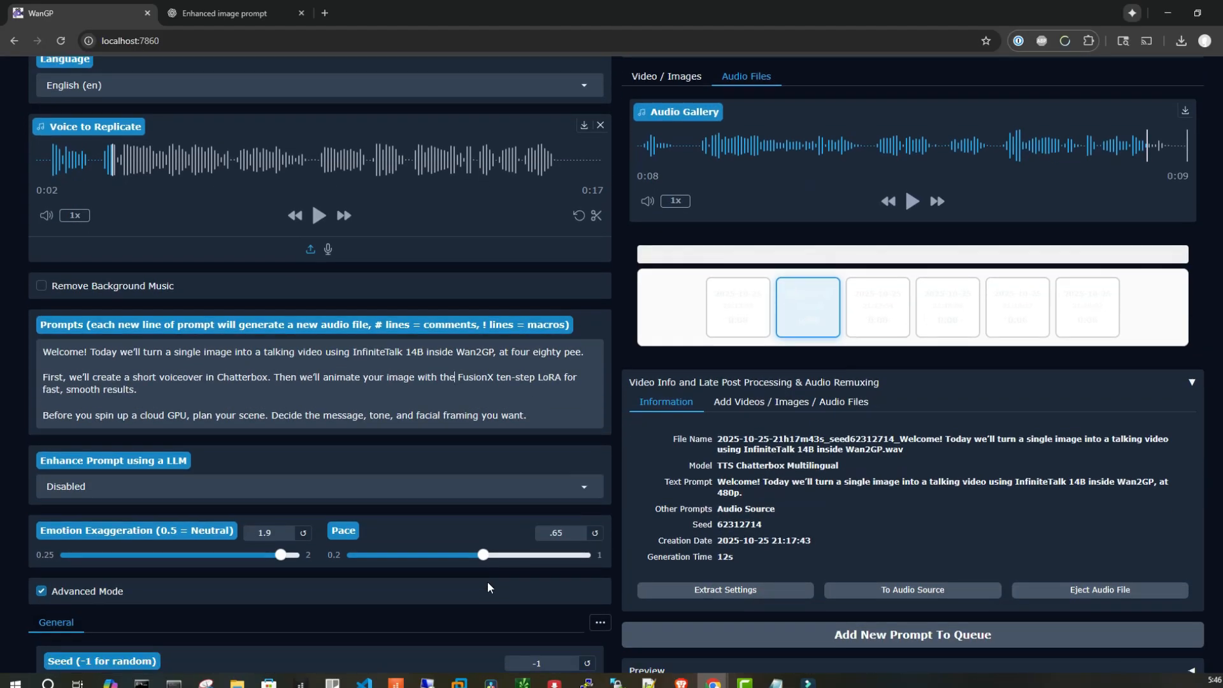
{"action": "scroll", "coordinate": [488, 586], "scroll_direction": "down", "scroll_amount": 2}
{"action": "scroll", "coordinate": [488, 582], "scroll_direction": "up", "scroll_amount": 4}
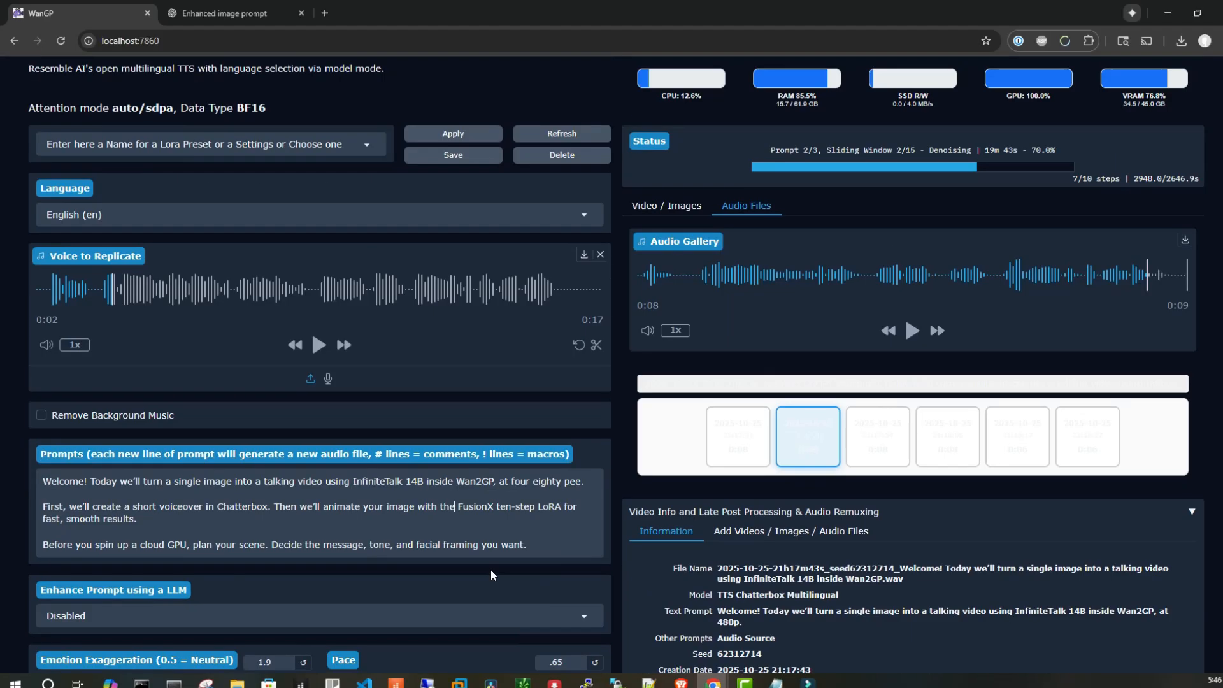
Select the third generated audio sample in the audio gallery
{"action": "left_click", "coordinate": [881, 457]}
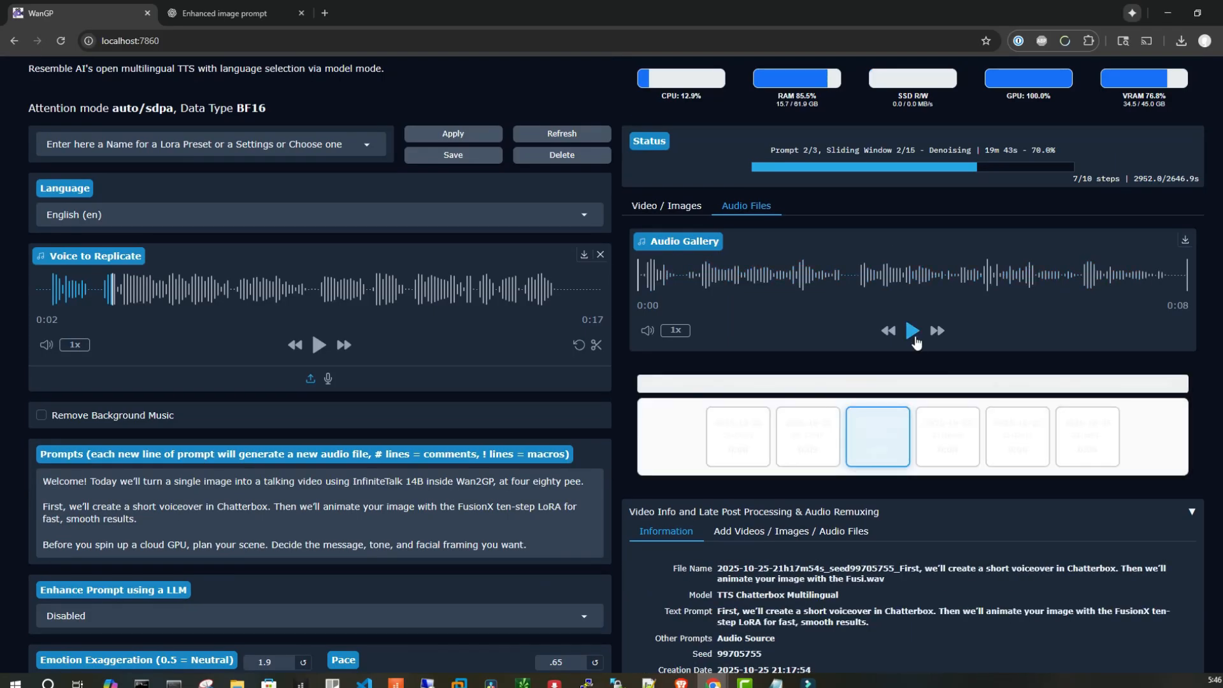
{"action": "scroll", "coordinate": [1177, 223], "scroll_direction": "up", "scroll_amount": 2}
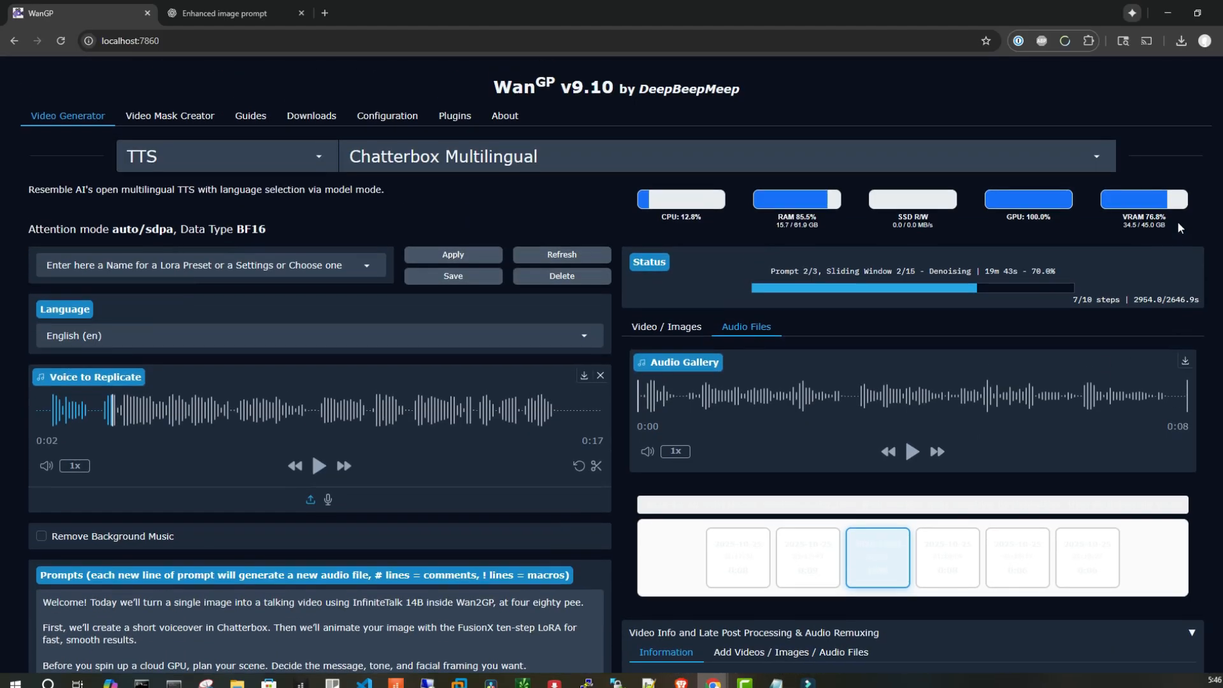
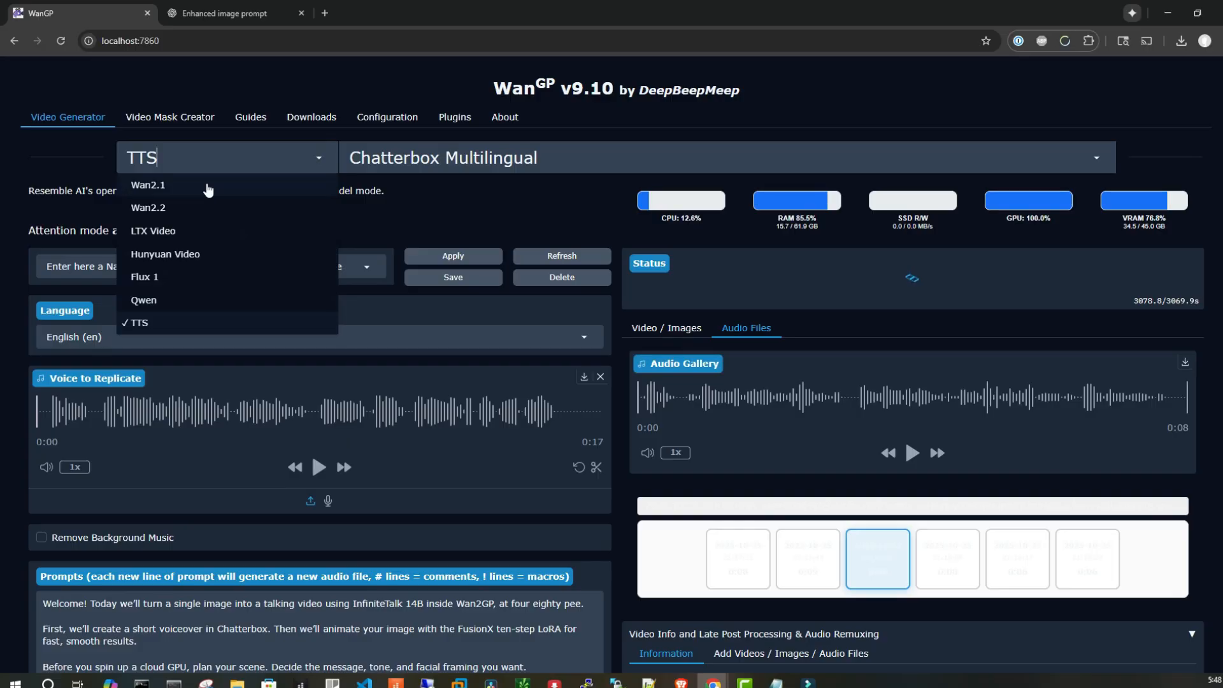
Switch the model family to Wan2.1 with the Infinitetalk 14B Single Speaker 480p model
{"action": "left_click", "coordinate": [161, 193]}
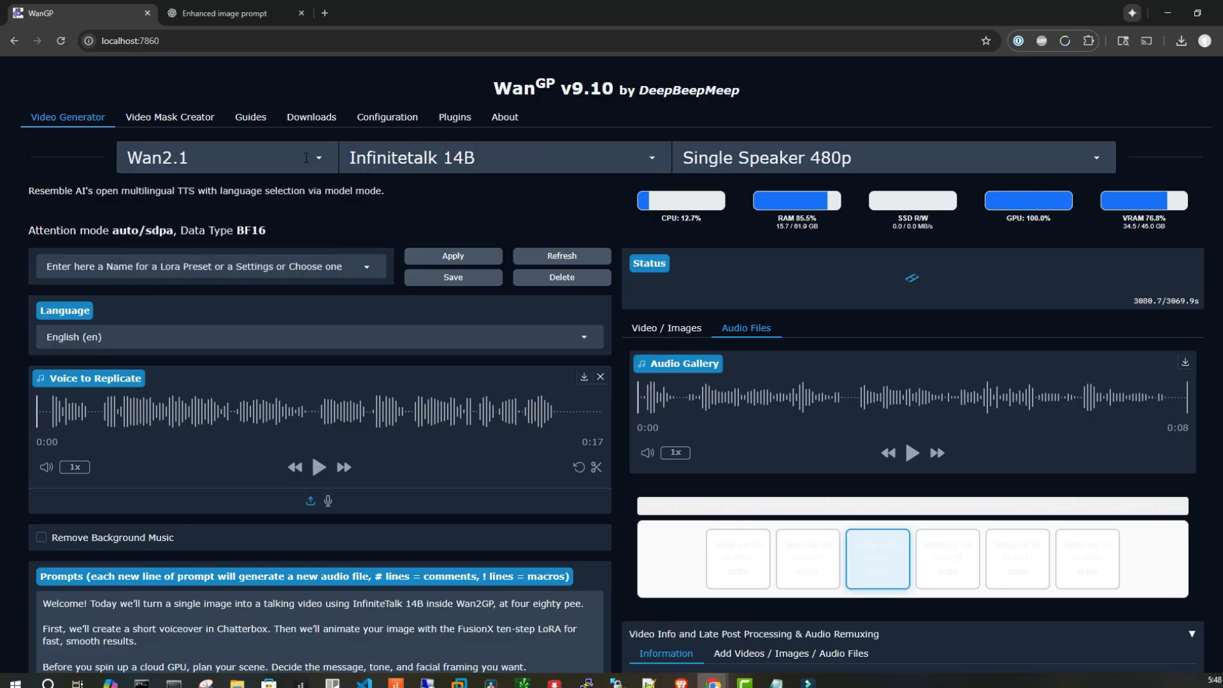
{"action": "scroll", "coordinate": [580, 128], "scroll_direction": "down", "scroll_amount": 7}
{"action": "scroll", "coordinate": [1157, 128], "scroll_direction": "up", "scroll_amount": 8}
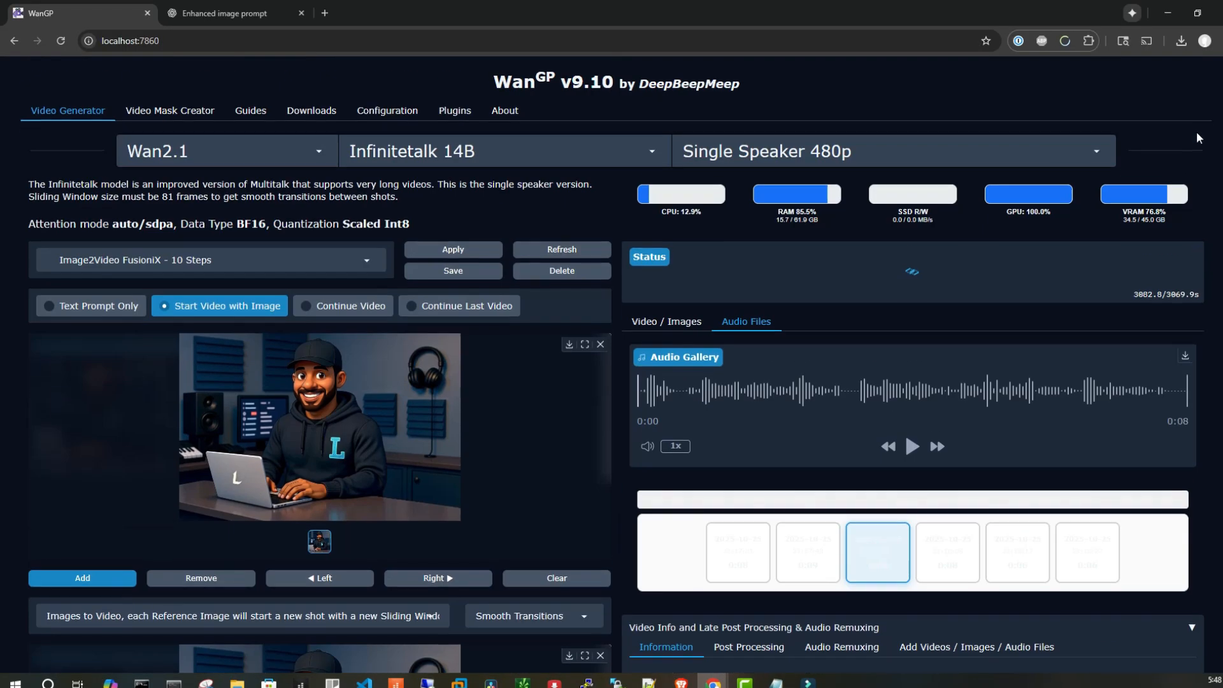
Show the video output gallery and look over the Single Speaker and Multi Speakers variants, keeping Single Speaker 480p
{"action": "left_click", "coordinate": [666, 328]}
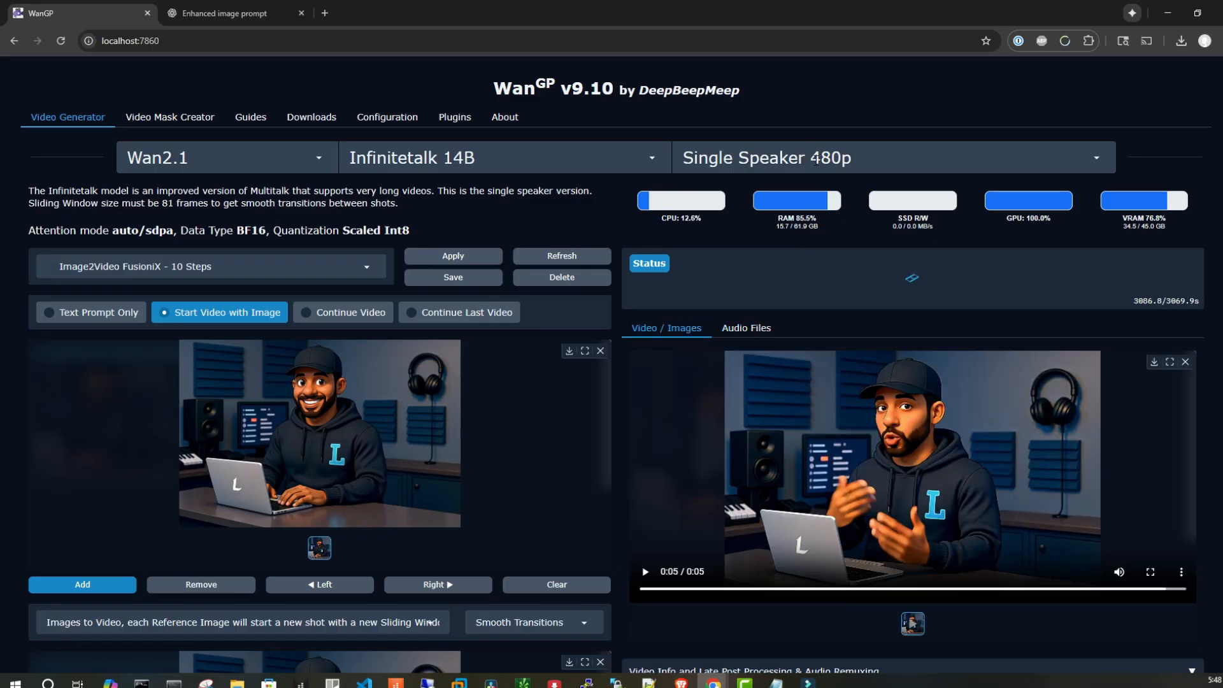
{"action": "left_click", "coordinate": [885, 157]}
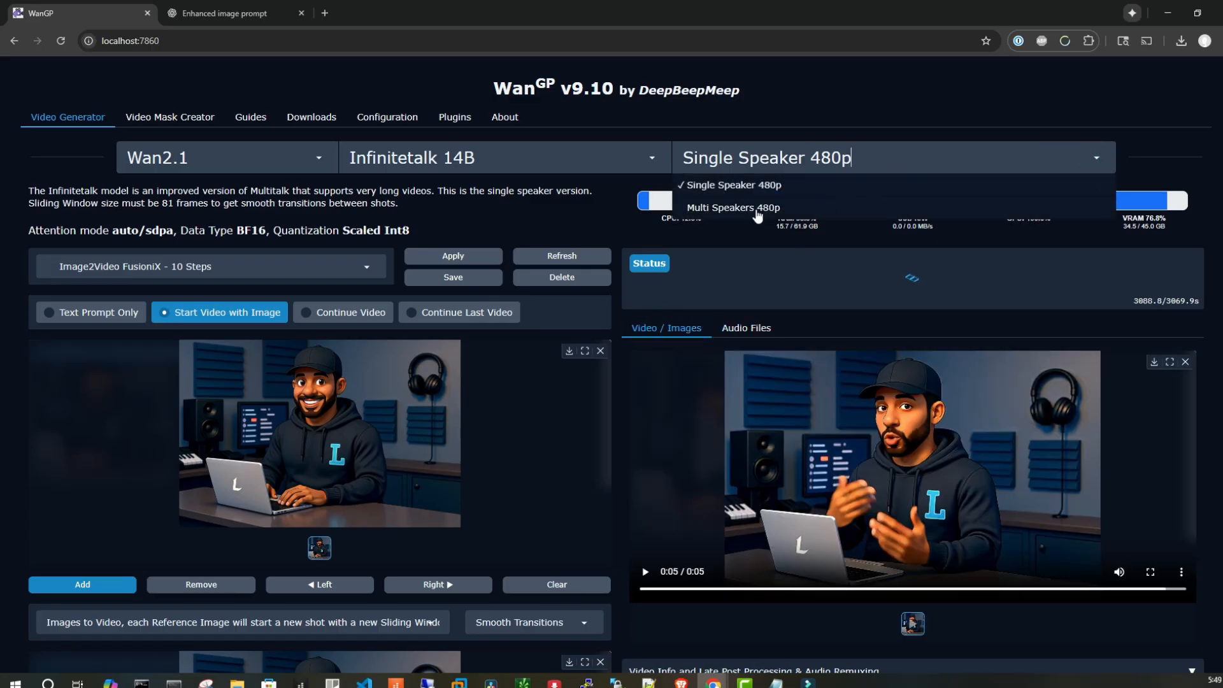
{"action": "left_click", "coordinate": [1204, 97]}
Review the start image, reference image, voice track, prompt and frame settings of the Infinitetalk job
{"action": "scroll", "coordinate": [612, 372], "scroll_direction": "down", "scroll_amount": 1}
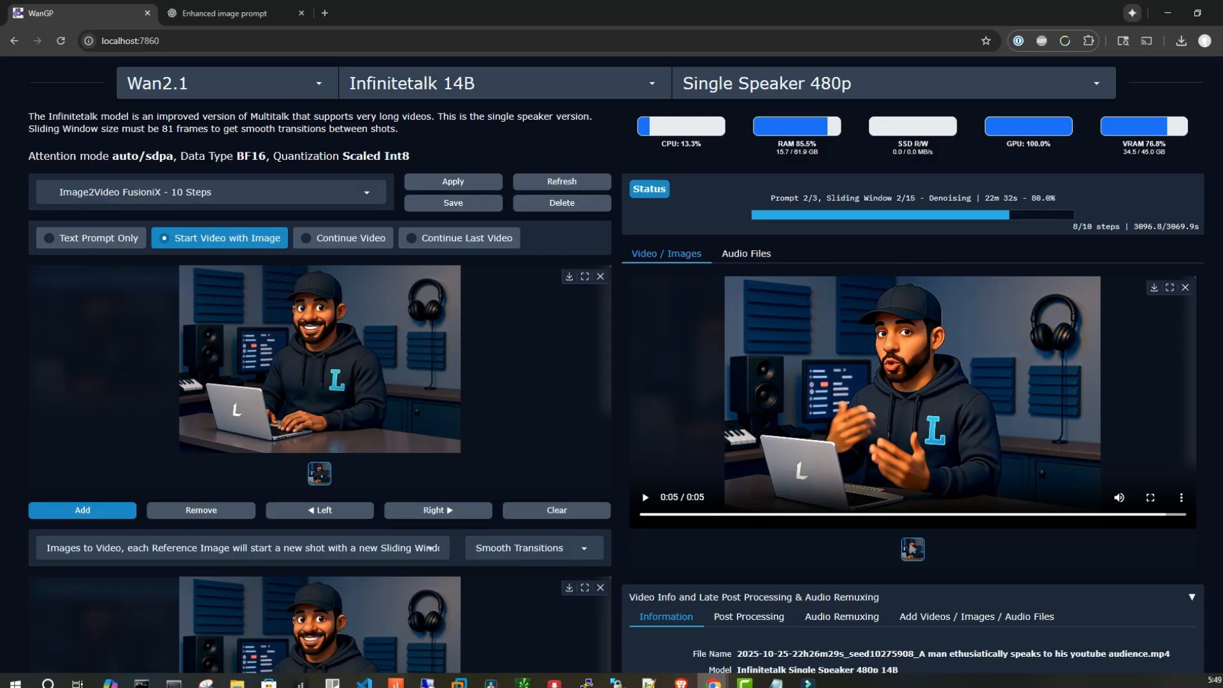
{"action": "scroll", "coordinate": [612, 372], "scroll_direction": "down", "scroll_amount": 1}
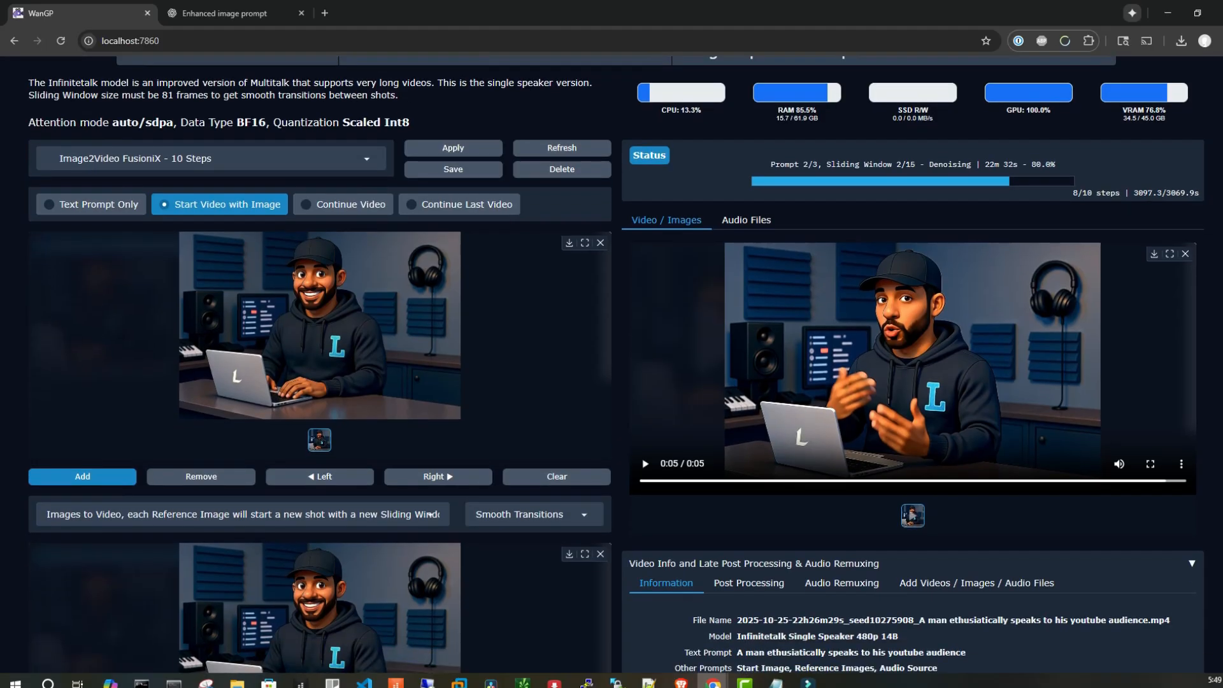
{"action": "left_click", "coordinate": [601, 243]}
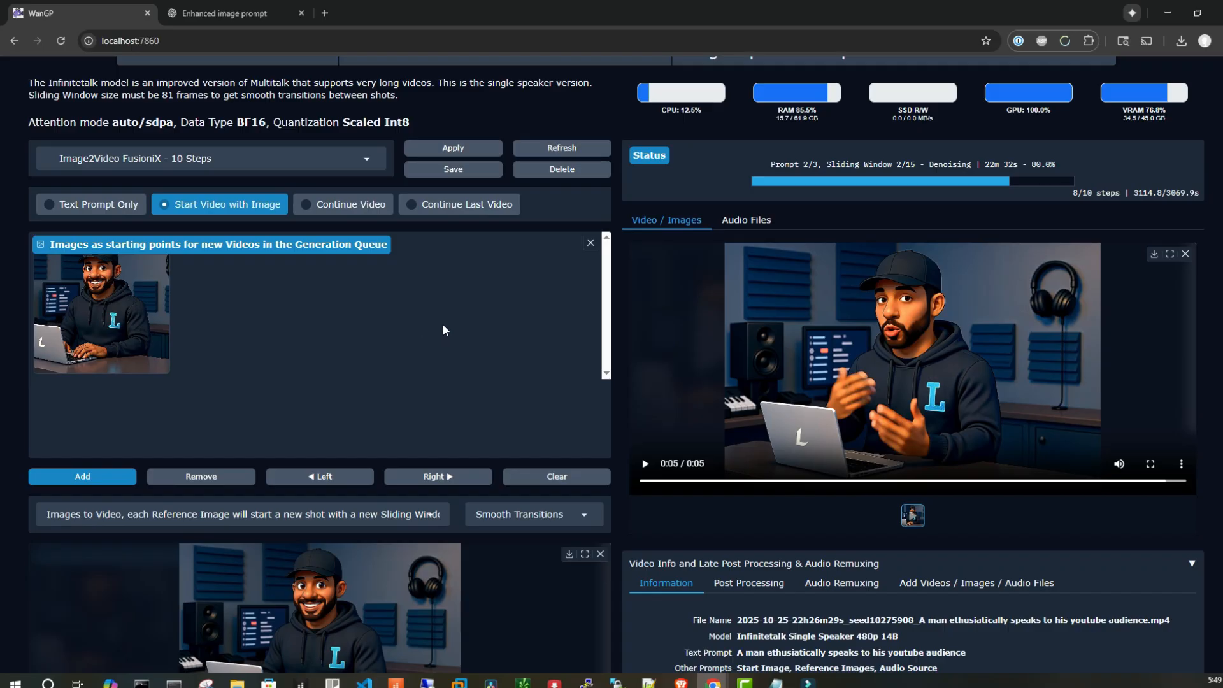
{"action": "scroll", "coordinate": [439, 316], "scroll_direction": "down", "scroll_amount": 3}
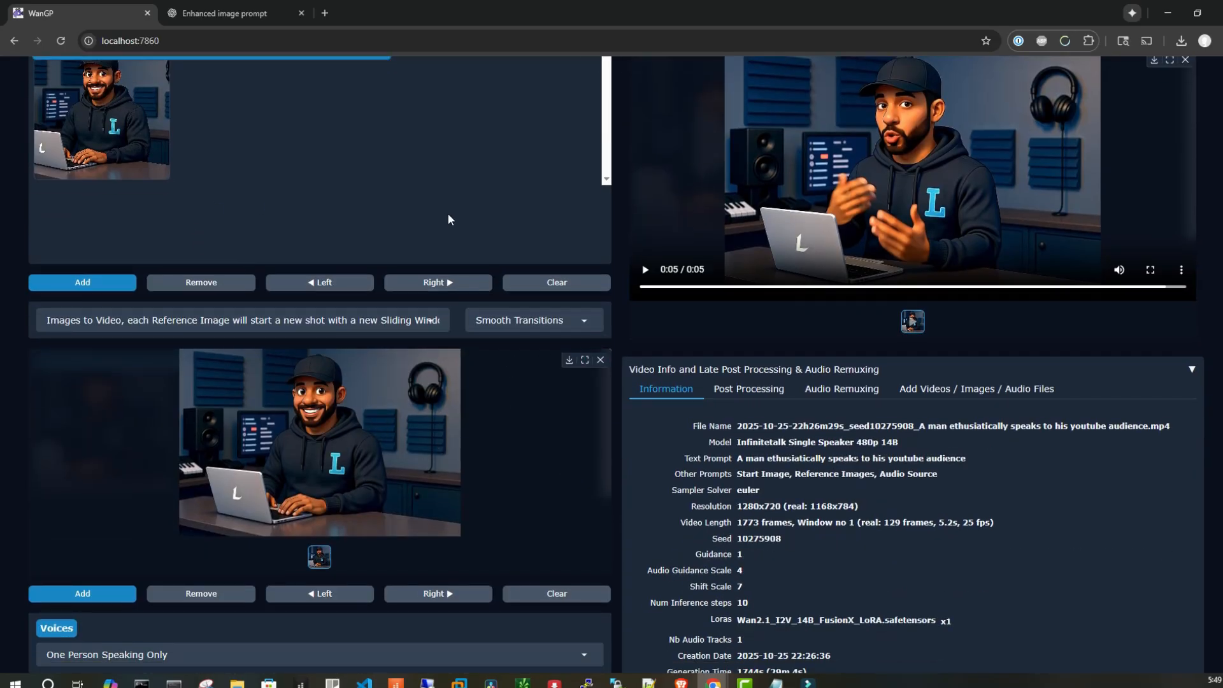
{"action": "scroll", "coordinate": [461, 207], "scroll_direction": "up", "scroll_amount": 3}
{"action": "scroll", "coordinate": [113, 253], "scroll_direction": "down", "scroll_amount": 3}
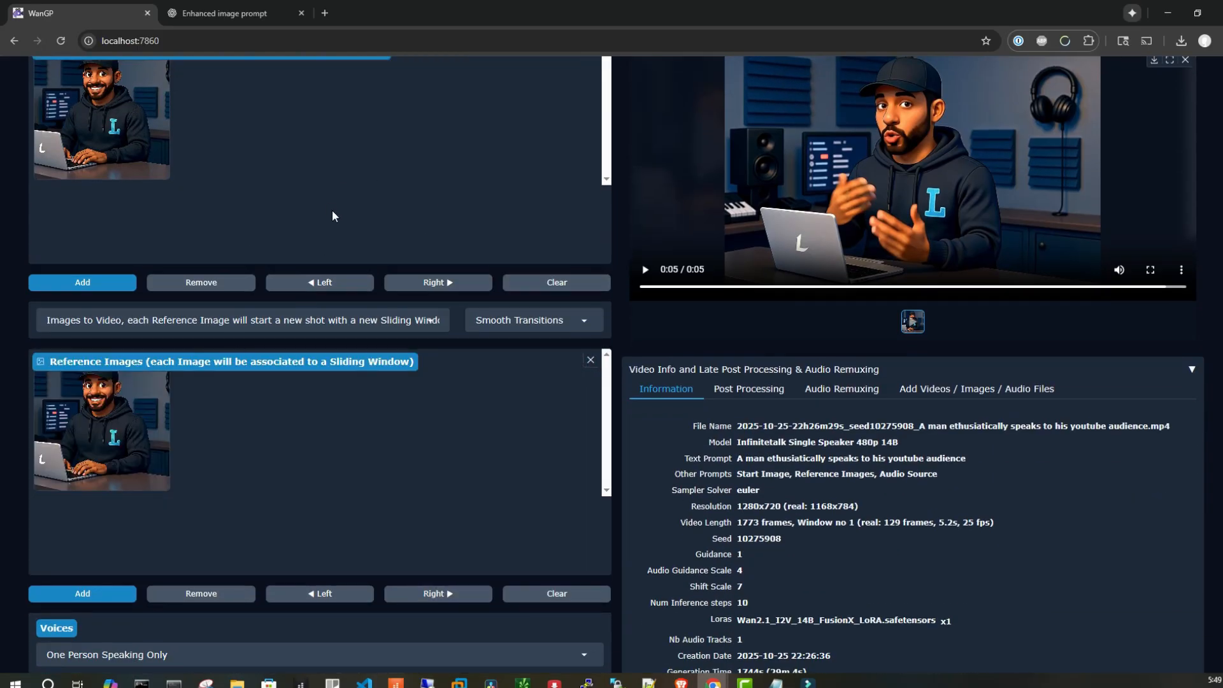
{"action": "scroll", "coordinate": [332, 216], "scroll_direction": "up", "scroll_amount": 2}
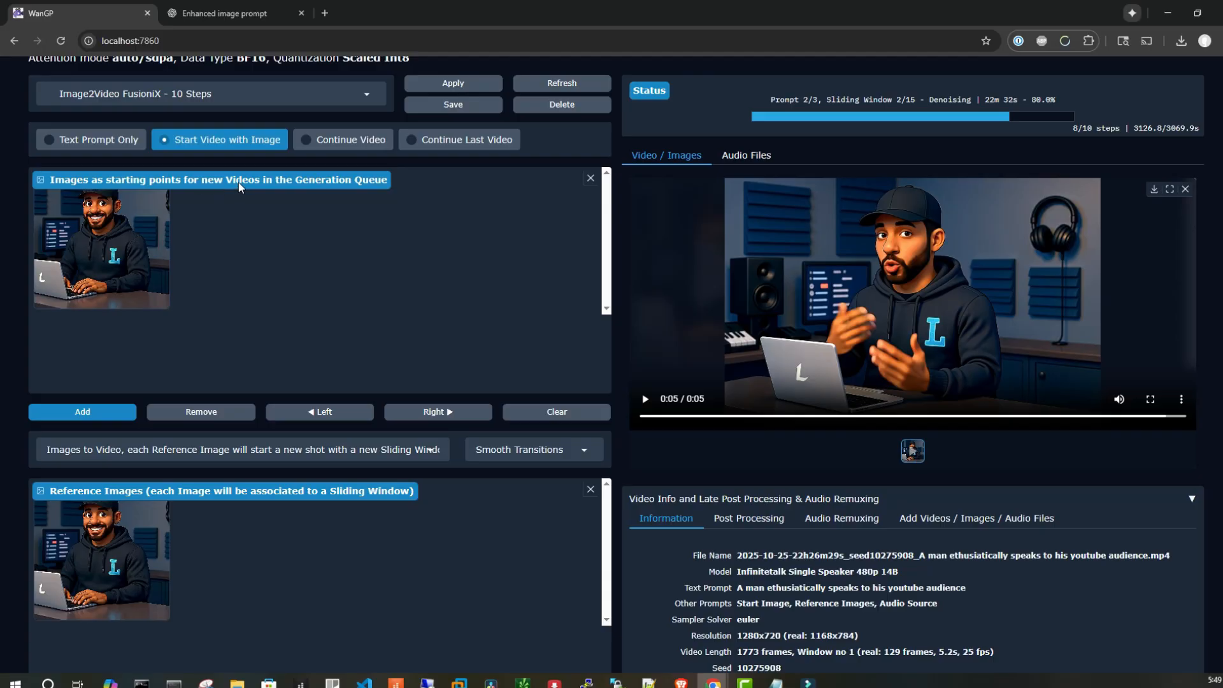
{"action": "scroll", "coordinate": [313, 277], "scroll_direction": "down", "scroll_amount": 2}
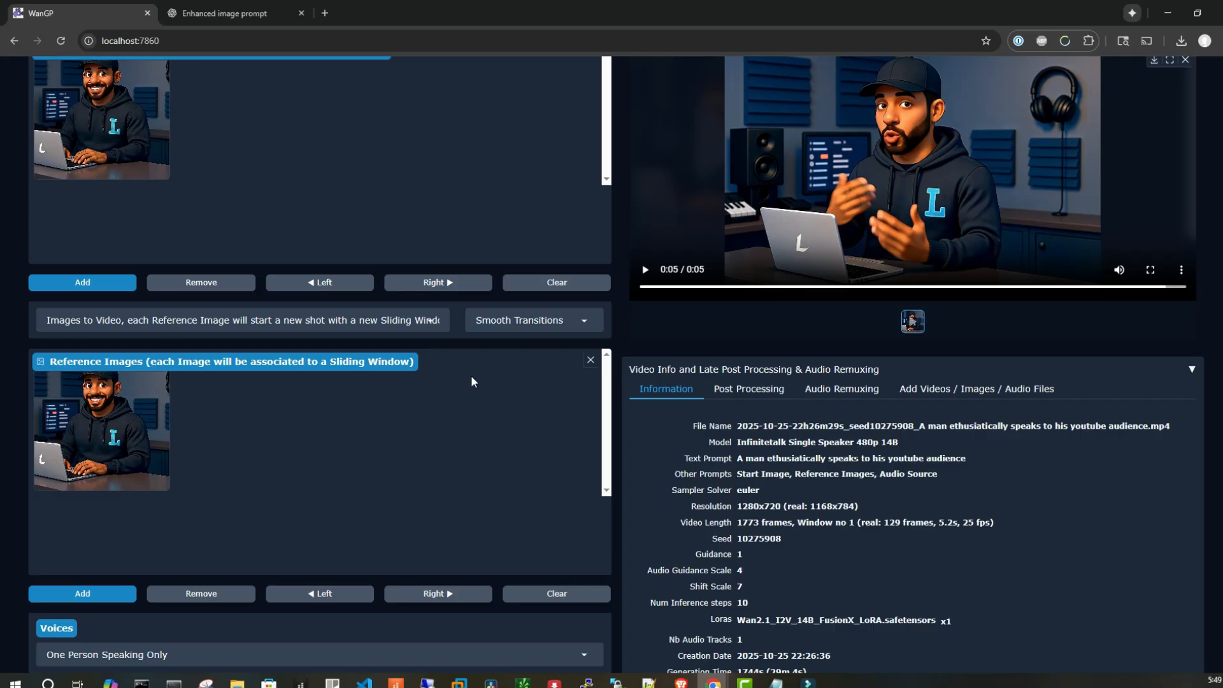
{"action": "scroll", "coordinate": [476, 401], "scroll_direction": "down", "scroll_amount": 4}
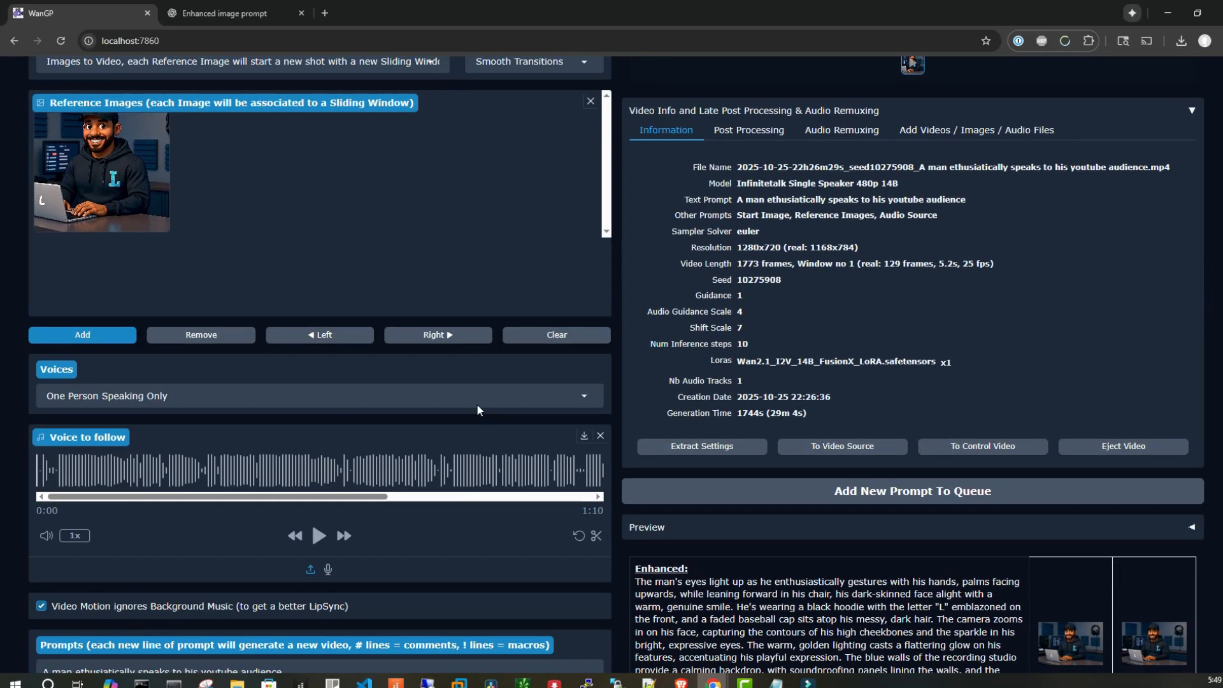
{"action": "scroll", "coordinate": [460, 417], "scroll_direction": "down", "scroll_amount": 2}
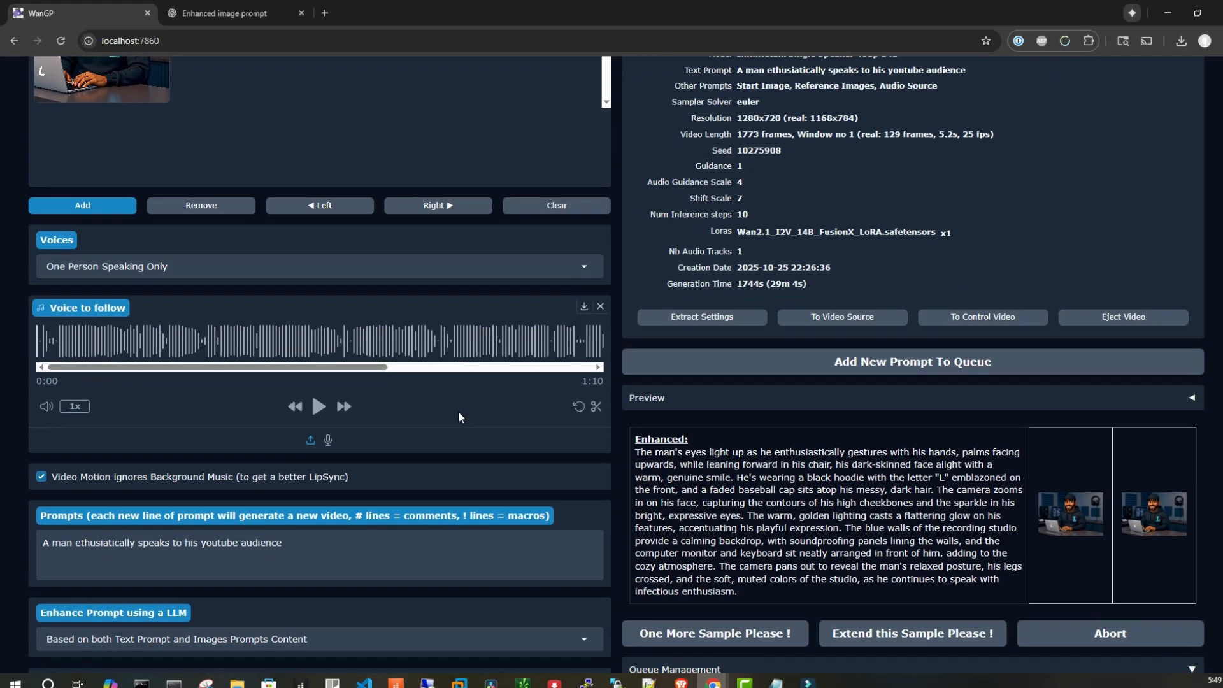
{"action": "scroll", "coordinate": [459, 416], "scroll_direction": "down", "scroll_amount": 5}
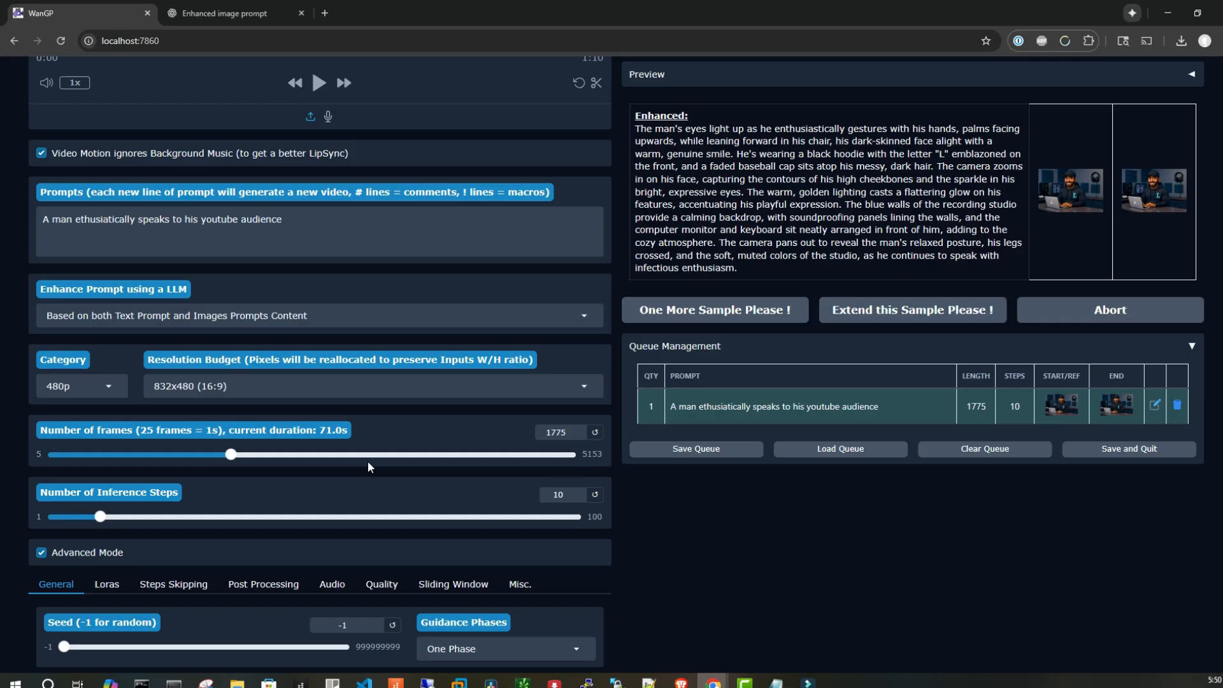
{"action": "scroll", "coordinate": [368, 461], "scroll_direction": "up", "scroll_amount": 1}
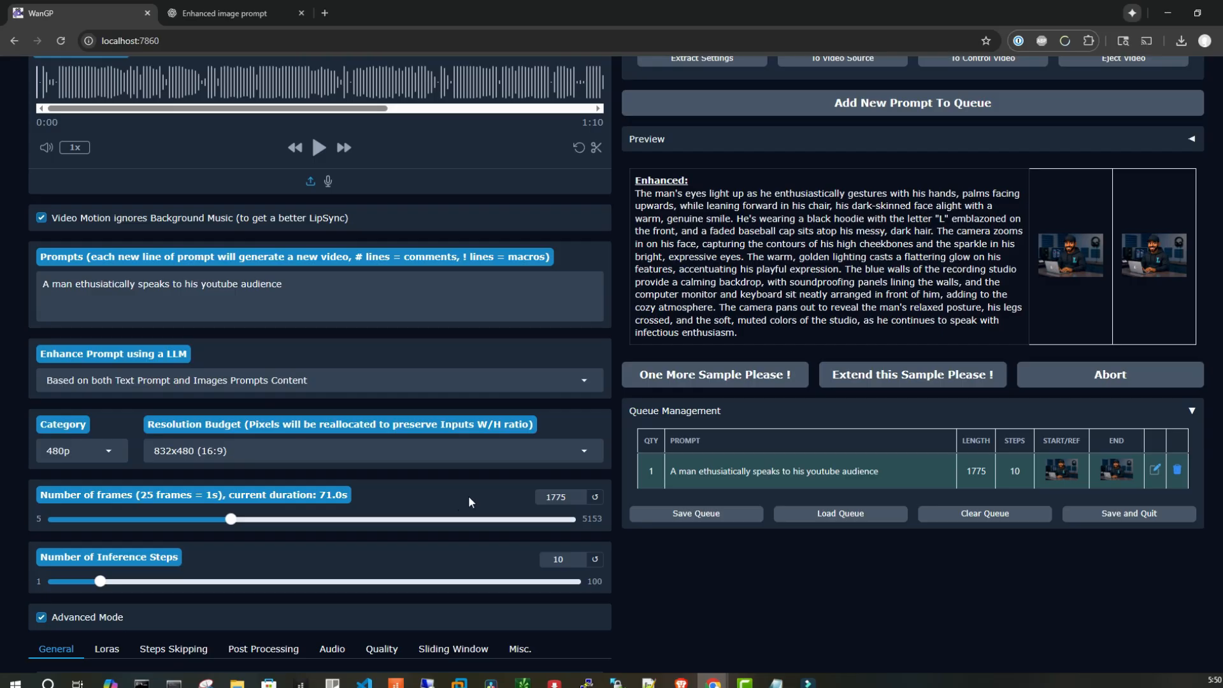
{"action": "scroll", "coordinate": [538, 522], "scroll_direction": "down", "scroll_amount": 1}
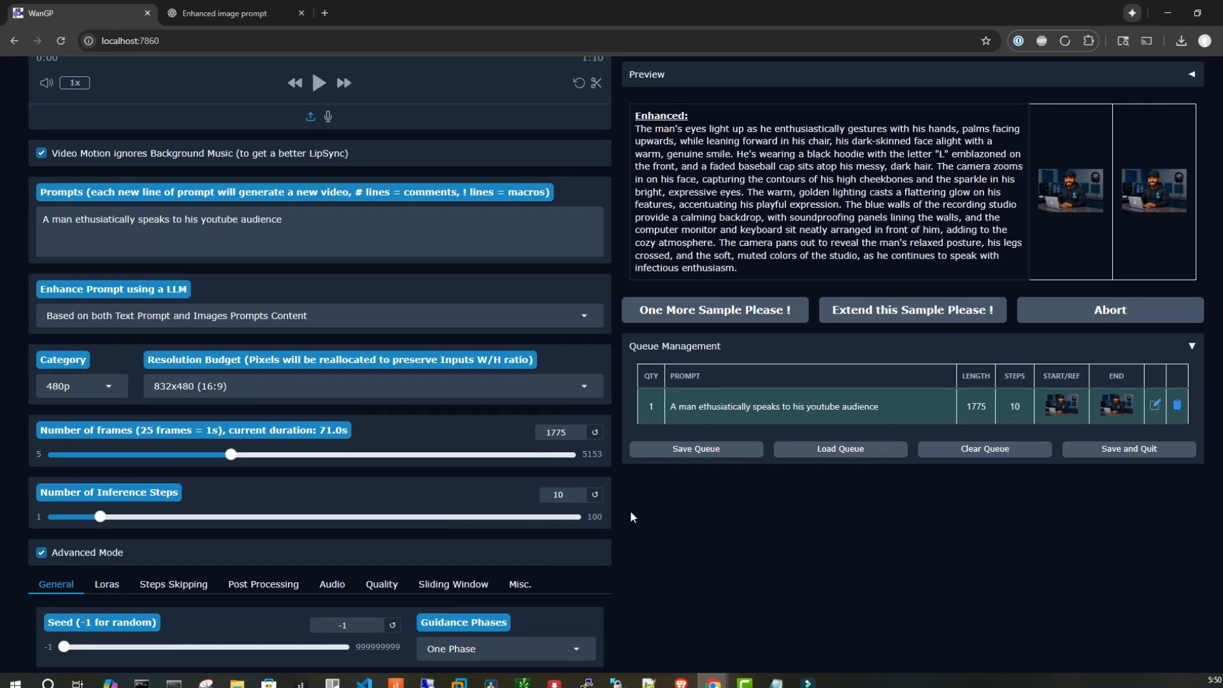
{"action": "scroll", "coordinate": [630, 517], "scroll_direction": "up", "scroll_amount": 15}
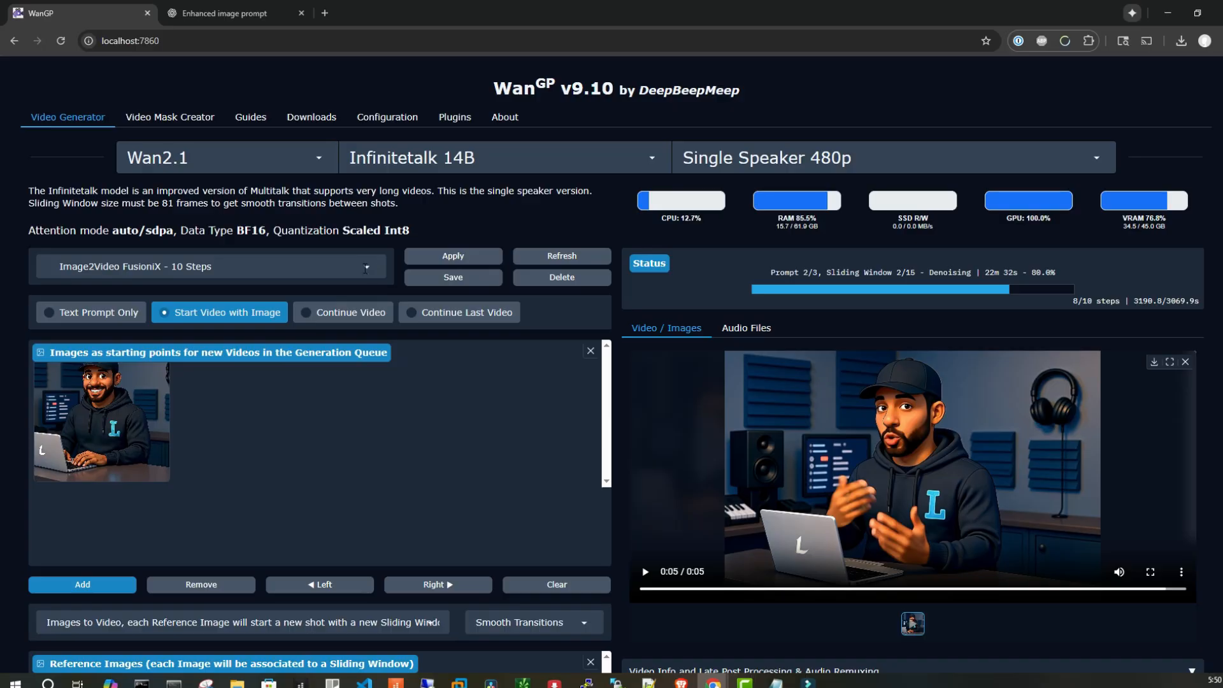
Select the Image2Video FusioniX - 10 Steps accelerator profile from the preset list
{"action": "left_click", "coordinate": [365, 269]}
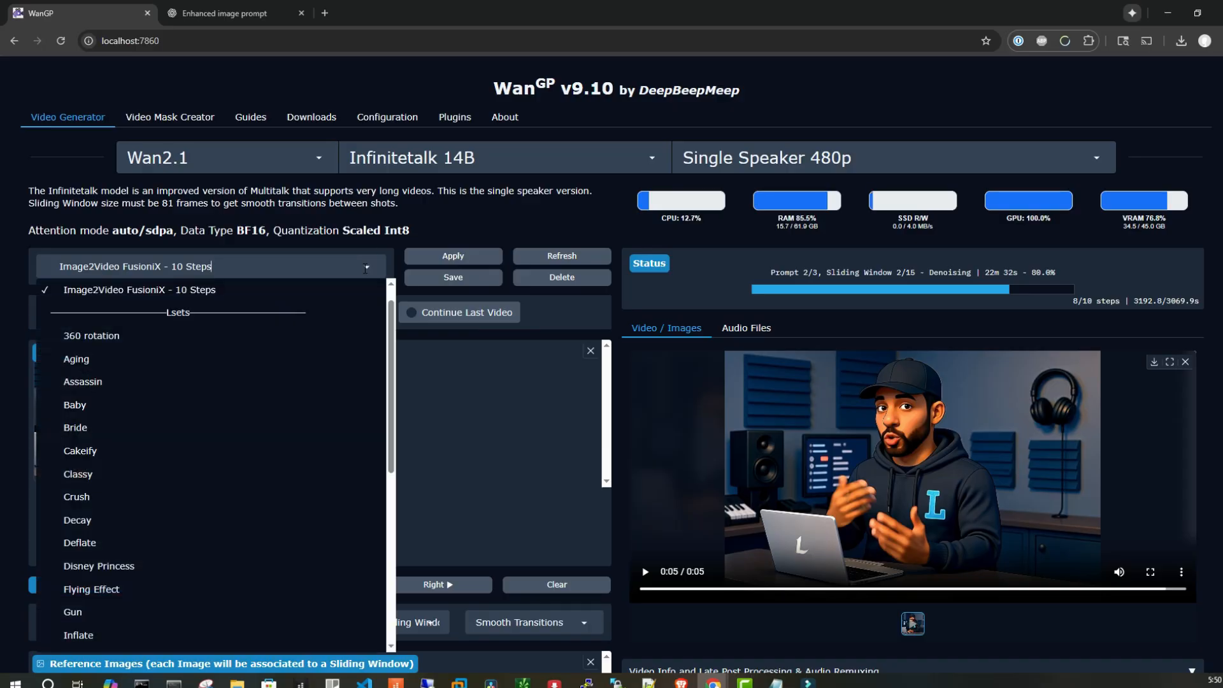
{"action": "scroll", "coordinate": [327, 410], "scroll_direction": "up", "scroll_amount": 1}
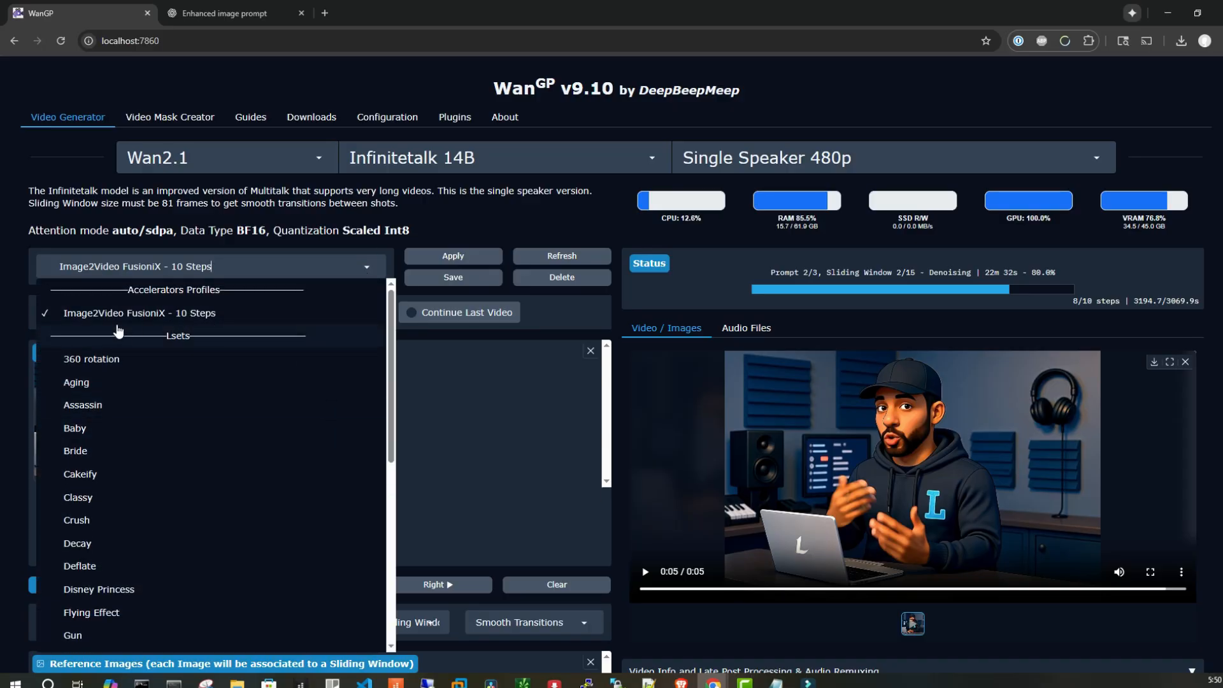
{"action": "left_click", "coordinate": [186, 316]}
{"action": "left_click", "coordinate": [539, 210]}
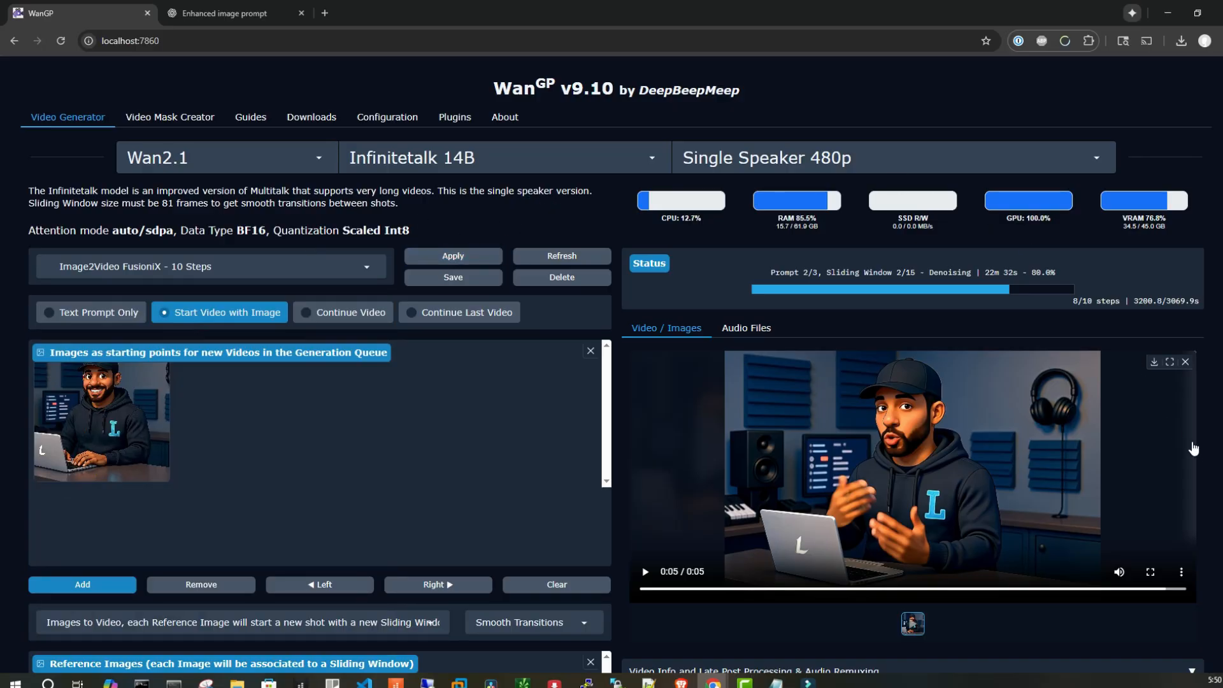
Examine the advanced generation settings such as seed, guidance, audio guidance, sampler and shift scale
{"action": "scroll", "coordinate": [1214, 448], "scroll_direction": "down", "scroll_amount": 12}
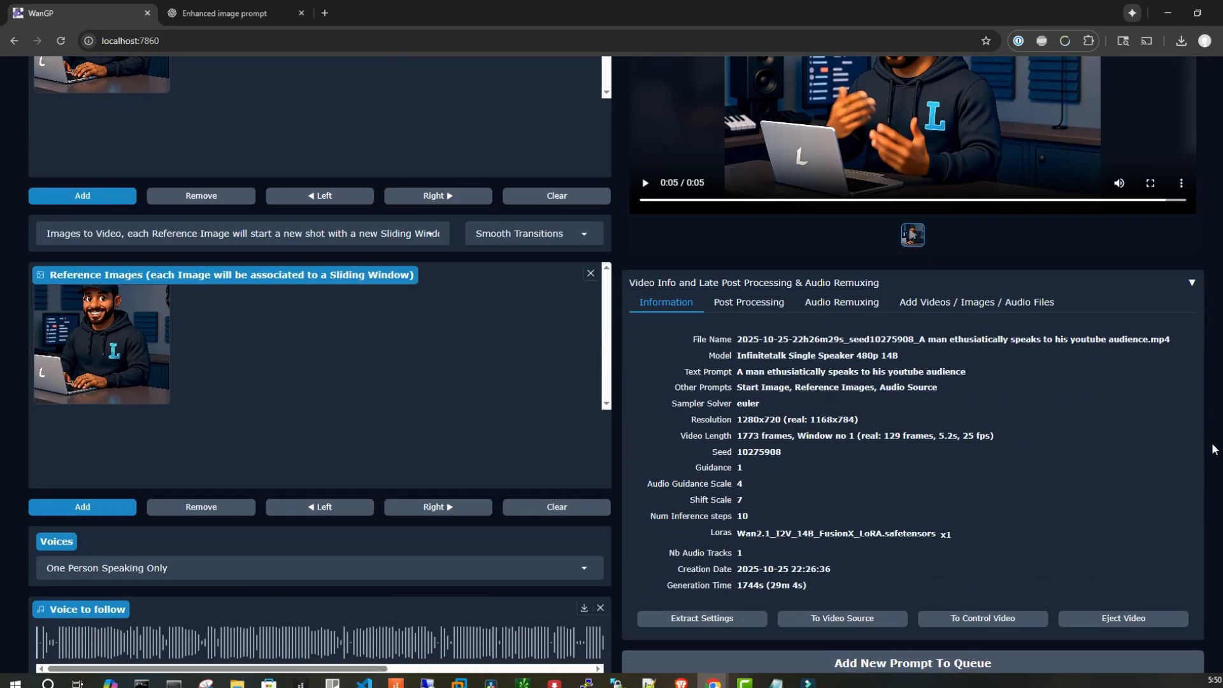
{"action": "scroll", "coordinate": [1203, 457], "scroll_direction": "down", "scroll_amount": 5}
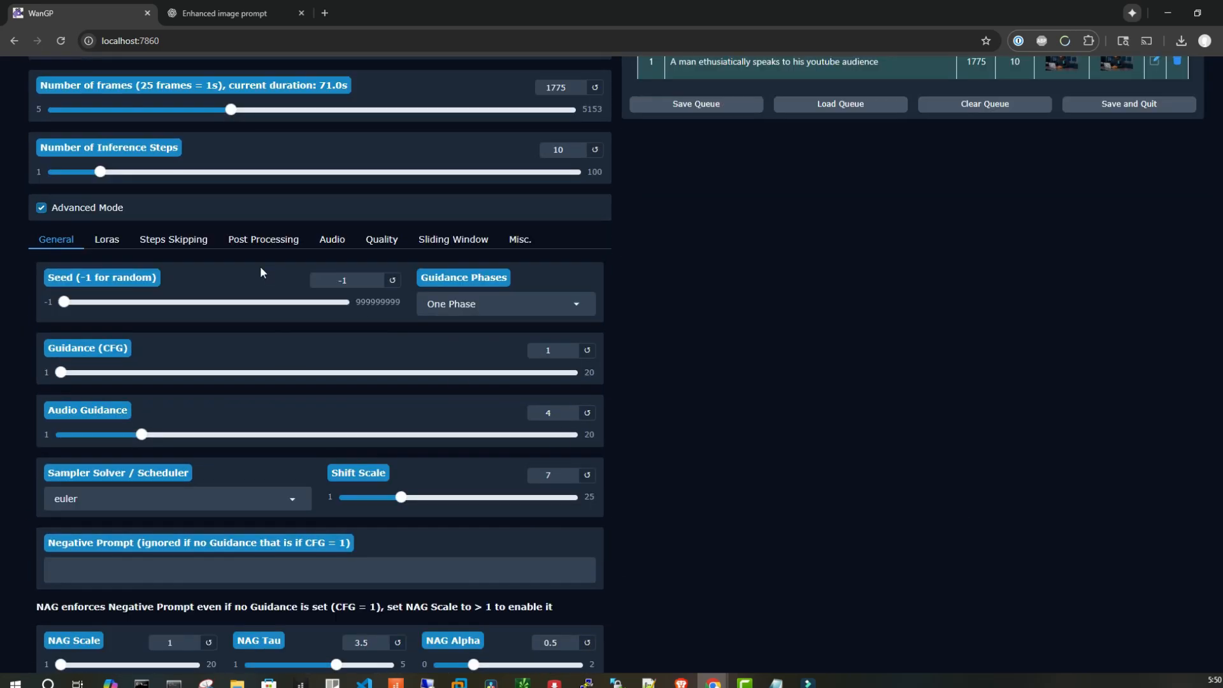
{"action": "scroll", "coordinate": [306, 286], "scroll_direction": "up", "scroll_amount": 2}
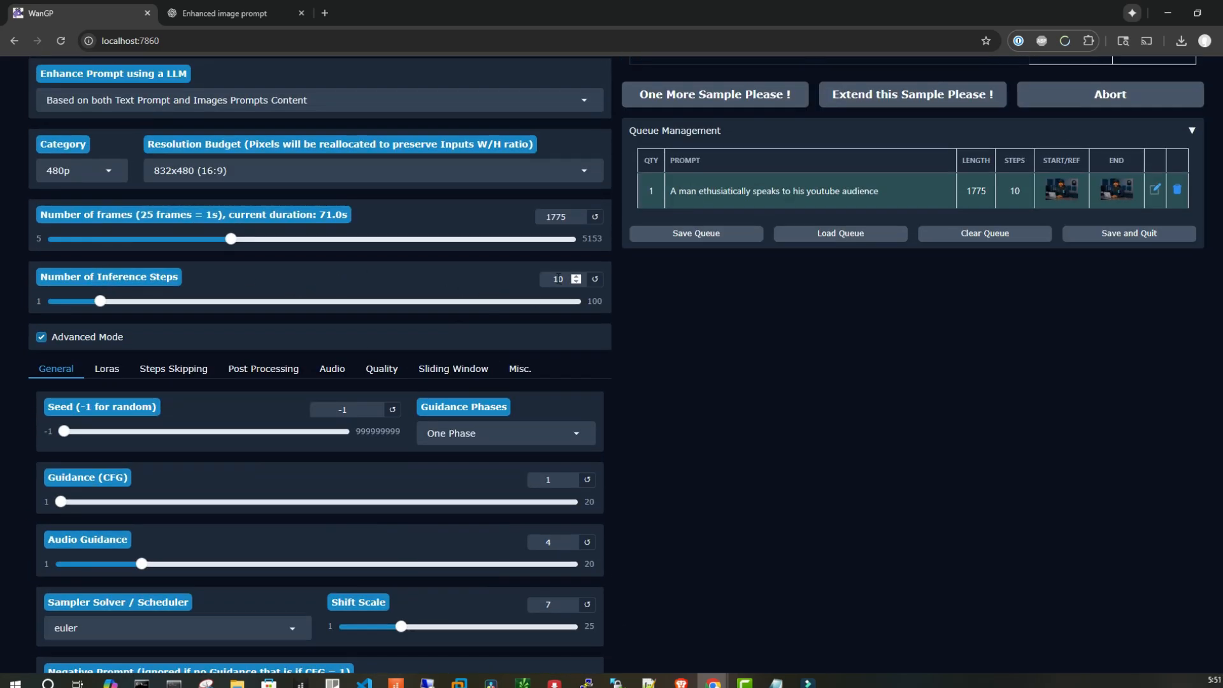
{"action": "scroll", "coordinate": [704, 375], "scroll_direction": "down", "scroll_amount": 3}
{"action": "left_click", "coordinate": [115, 173]}
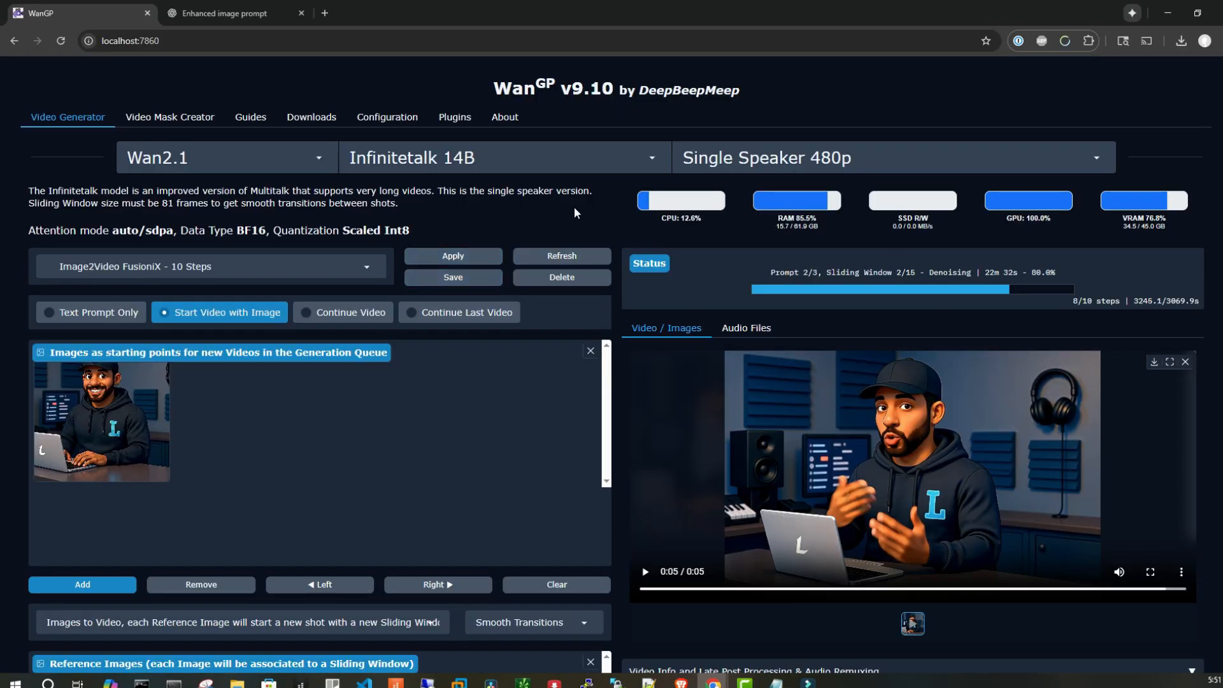
{"action": "scroll", "coordinate": [1176, 315], "scroll_direction": "down", "scroll_amount": 2}
{"action": "scroll", "coordinate": [1175, 315], "scroll_direction": "down", "scroll_amount": 5}
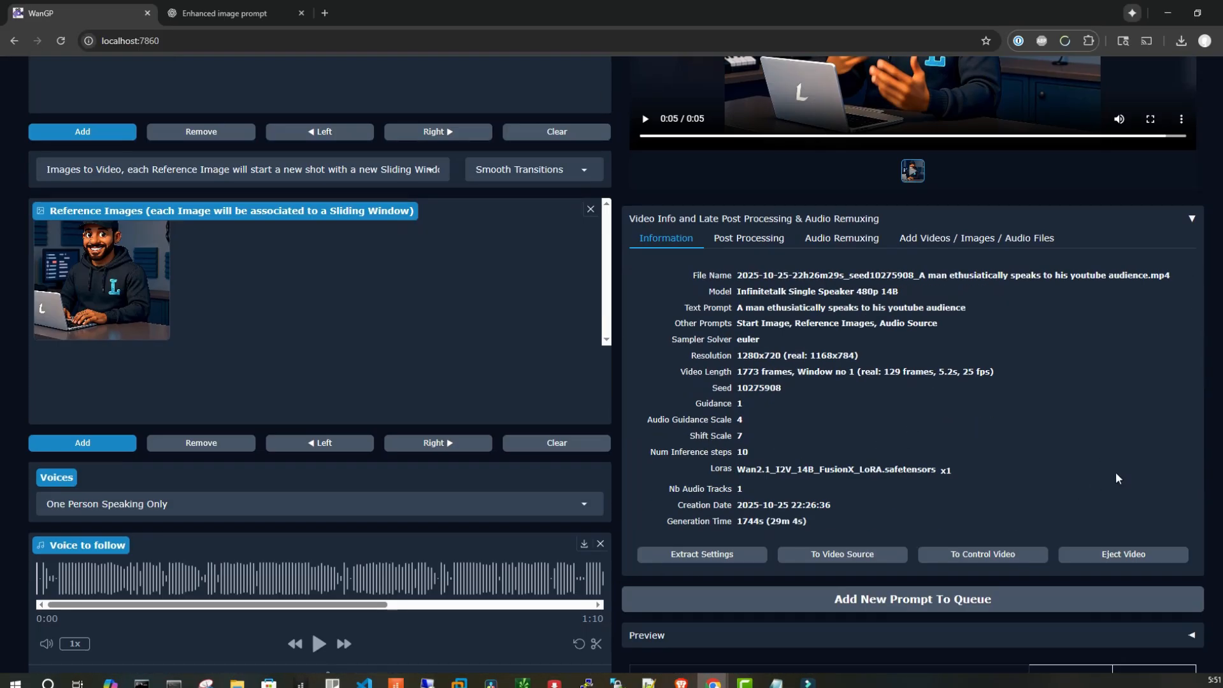
{"action": "scroll", "coordinate": [1190, 465], "scroll_direction": "down", "scroll_amount": 4}
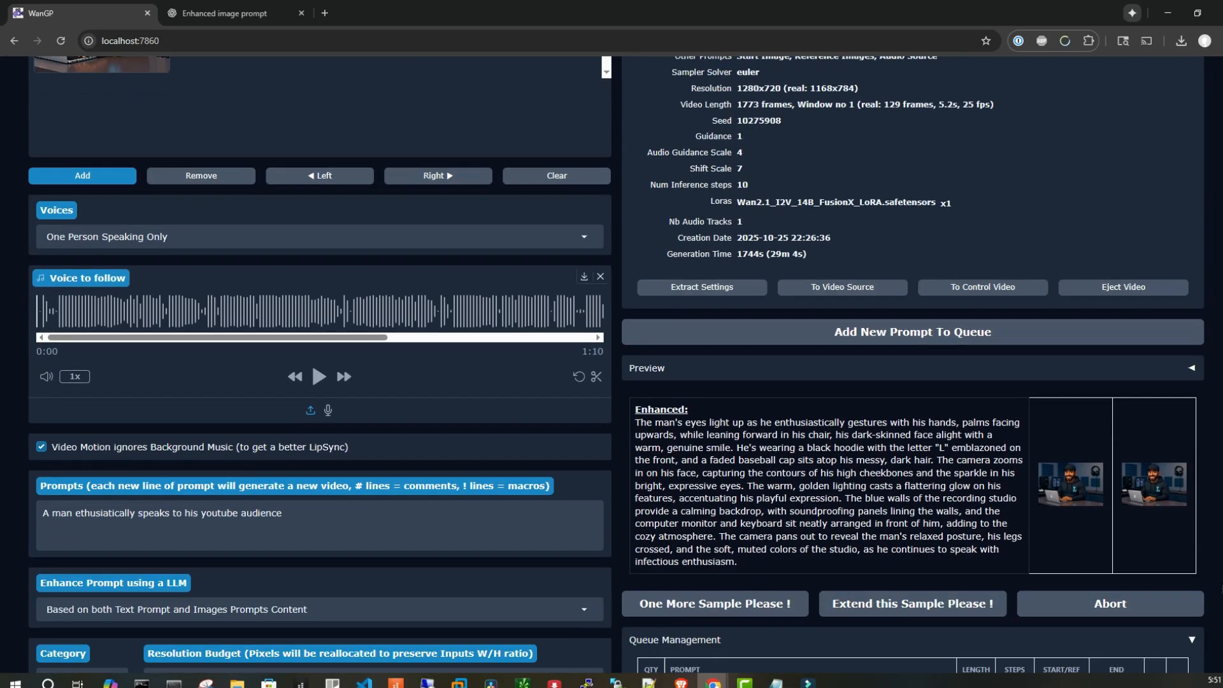
{"action": "scroll", "coordinate": [885, 337], "scroll_direction": "down", "scroll_amount": 1}
Examine the Wan2.2 Animate 14B setup with its control video and reference image
{"action": "left_click", "coordinate": [882, 337]}
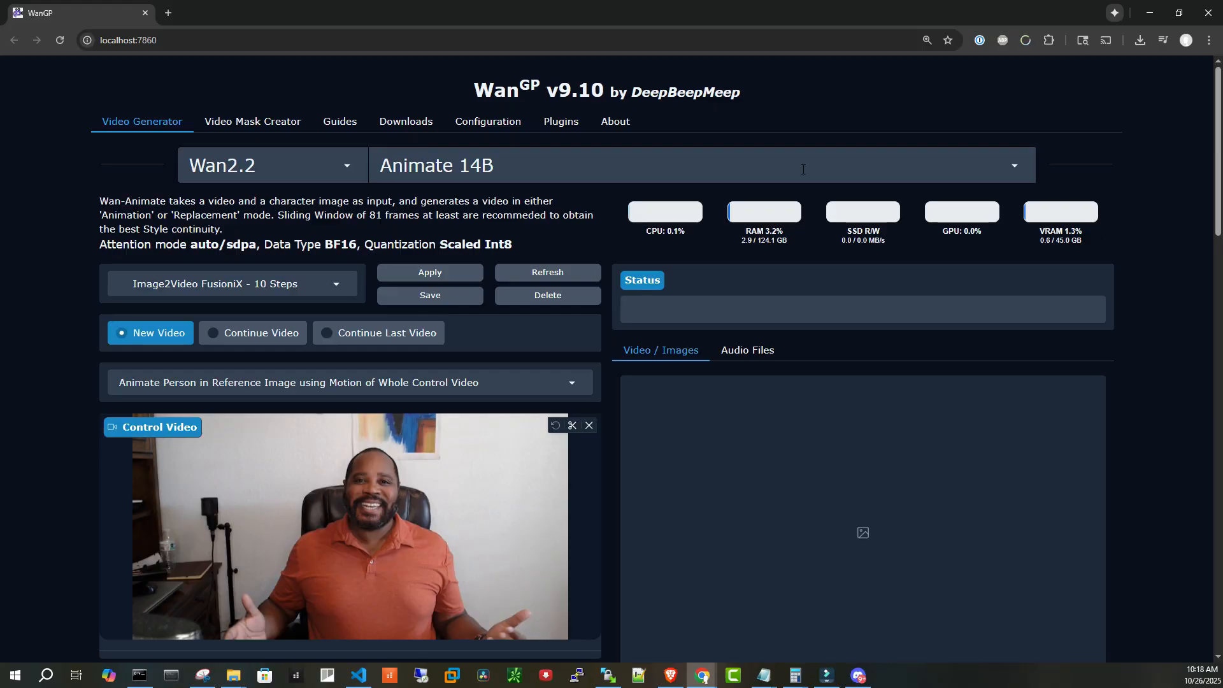
{"action": "scroll", "coordinate": [1116, 283], "scroll_direction": "down", "scroll_amount": 2}
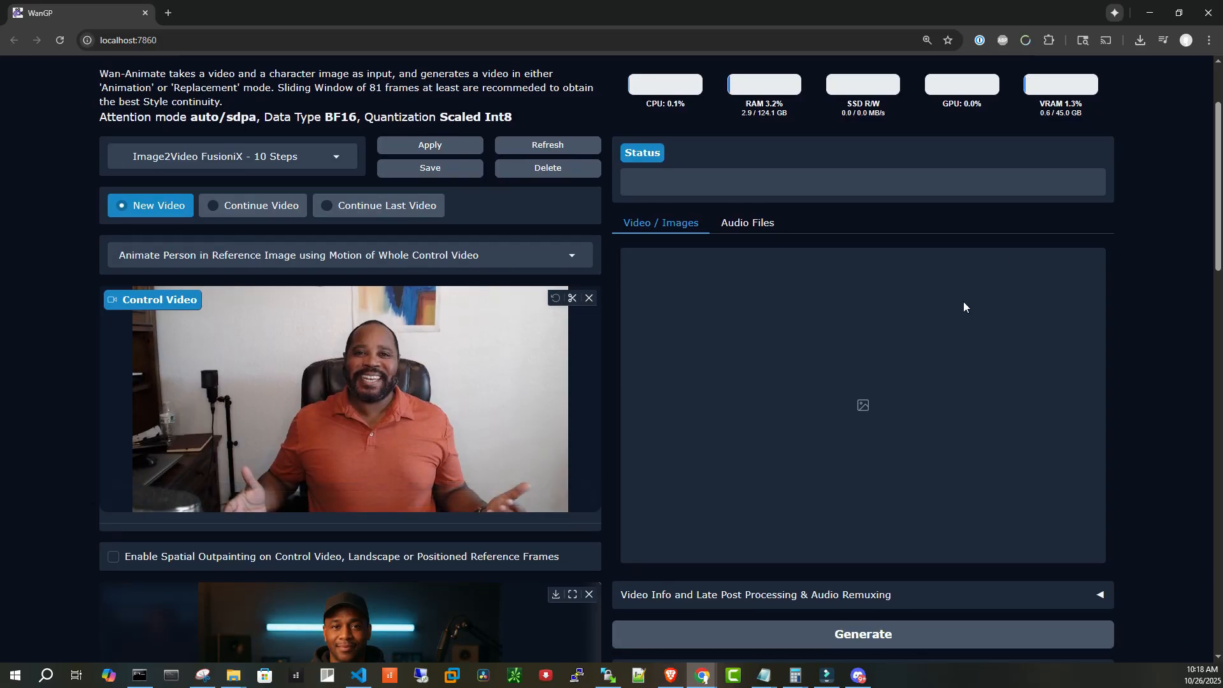
{"action": "scroll", "coordinate": [1106, 244], "scroll_direction": "down", "scroll_amount": 1}
{"action": "scroll", "coordinate": [1106, 243], "scroll_direction": "down", "scroll_amount": 1}
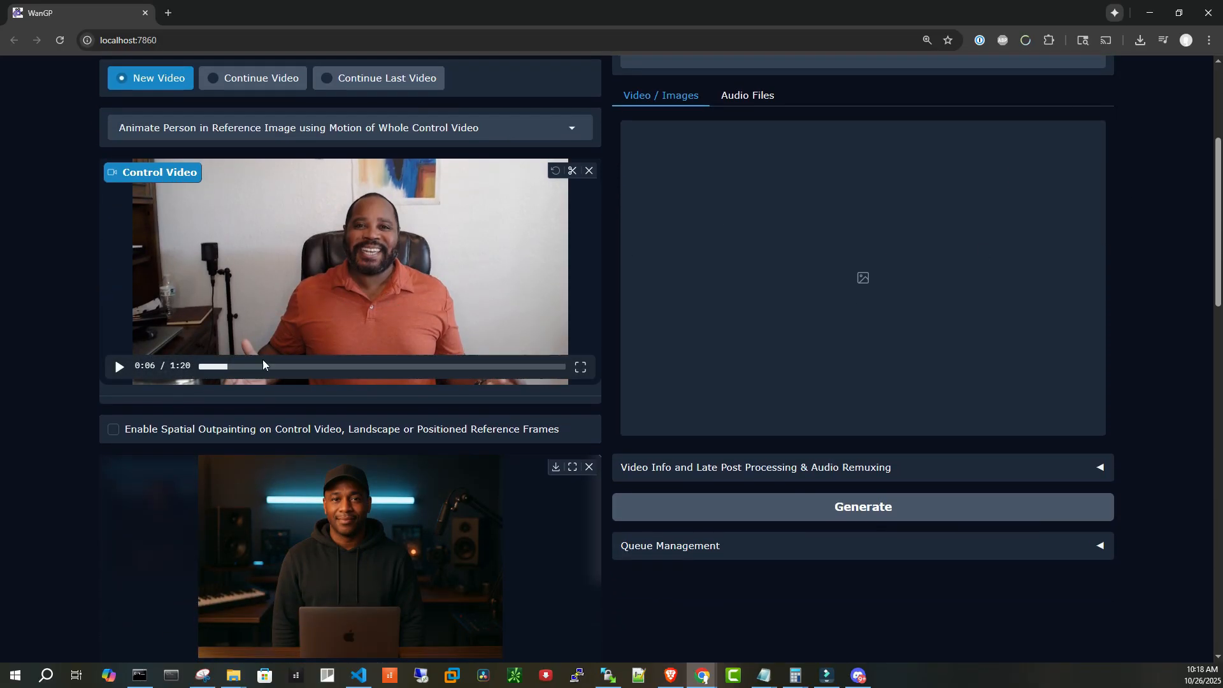
{"action": "scroll", "coordinate": [507, 444], "scroll_direction": "down", "scroll_amount": 1}
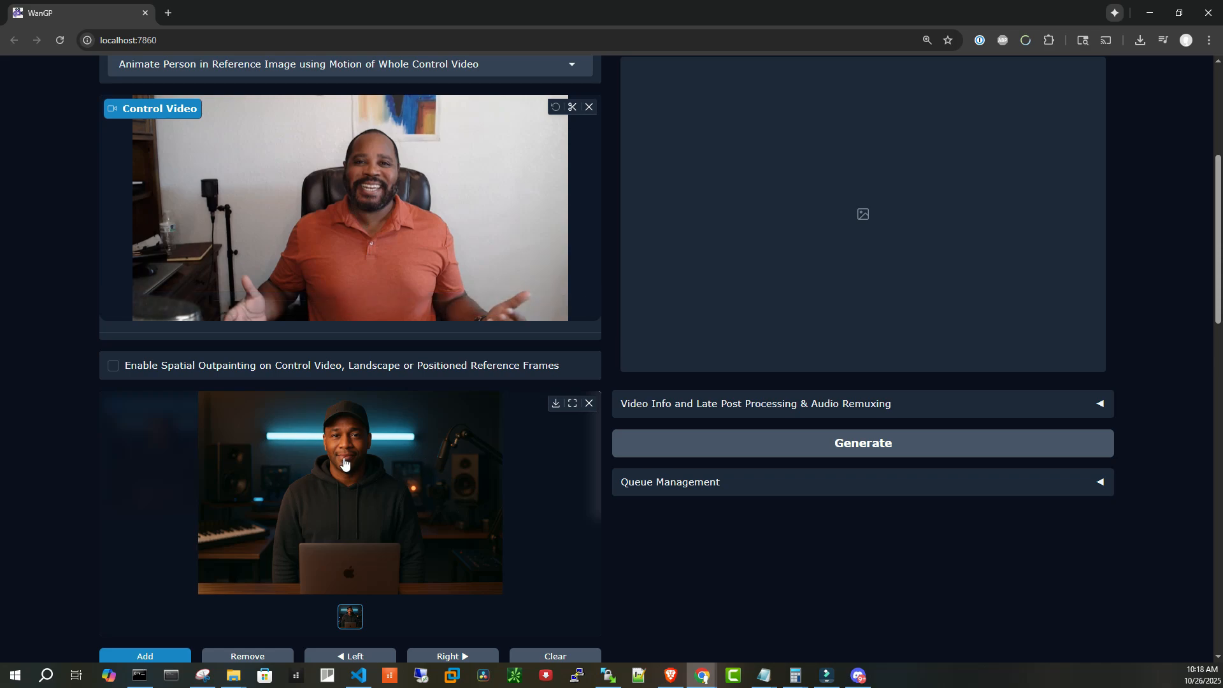
{"action": "scroll", "coordinate": [414, 341], "scroll_direction": "up", "scroll_amount": 1}
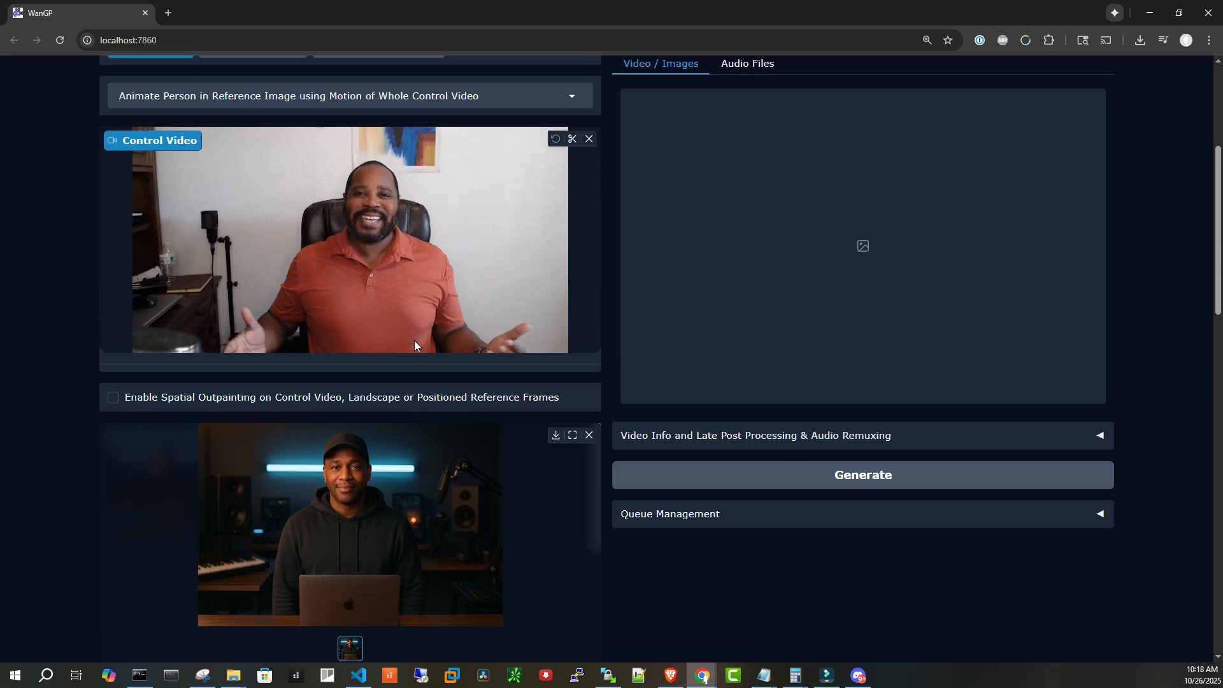
{"action": "scroll", "coordinate": [414, 344], "scroll_direction": "up", "scroll_amount": 1}
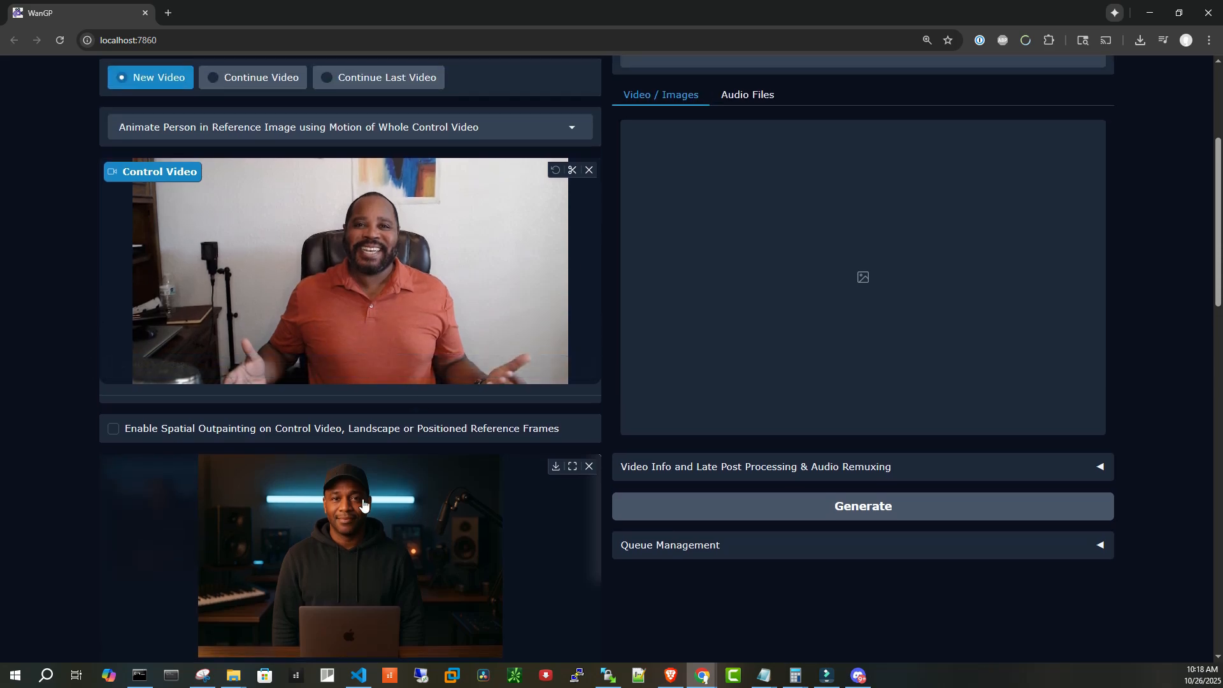
{"action": "scroll", "coordinate": [363, 504], "scroll_direction": "down", "scroll_amount": 2}
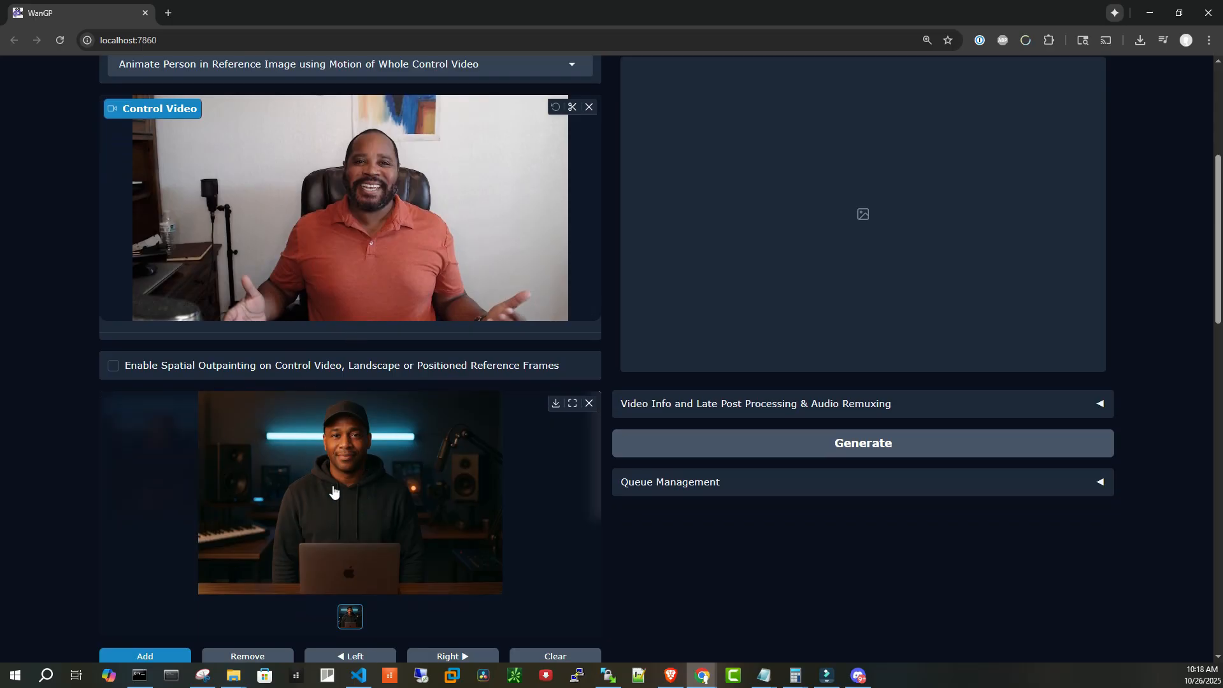
{"action": "mouse_move", "coordinate": [365, 216]}
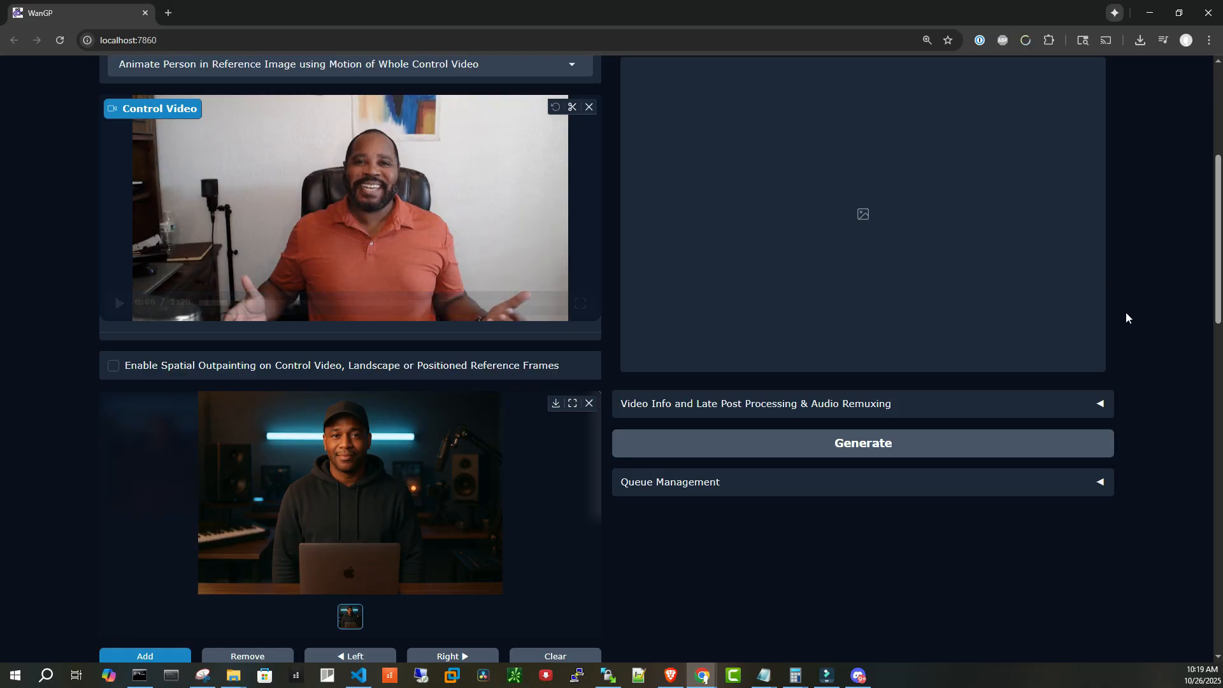
{"action": "scroll", "coordinate": [1172, 315], "scroll_direction": "up", "scroll_amount": 1}
{"action": "scroll", "coordinate": [1172, 315], "scroll_direction": "down", "scroll_amount": 1}
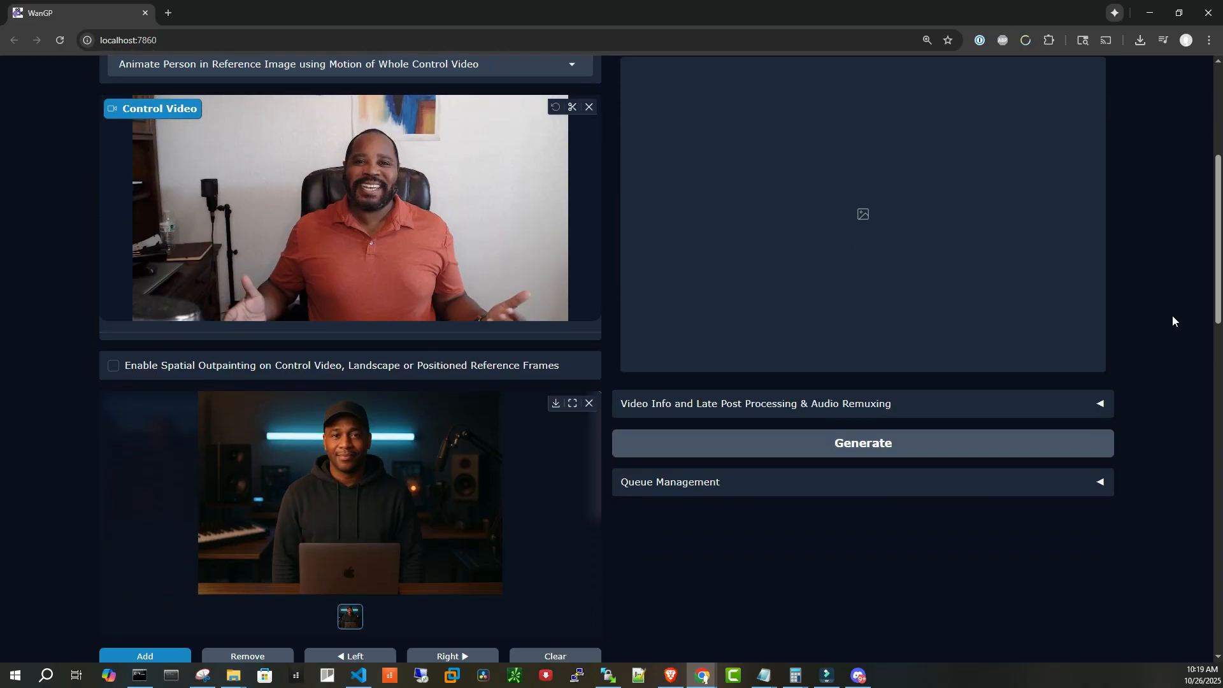
Review the Animate job's accelerator preset, control video, reference image and prompt
{"action": "scroll", "coordinate": [1172, 316], "scroll_direction": "up", "scroll_amount": 5}
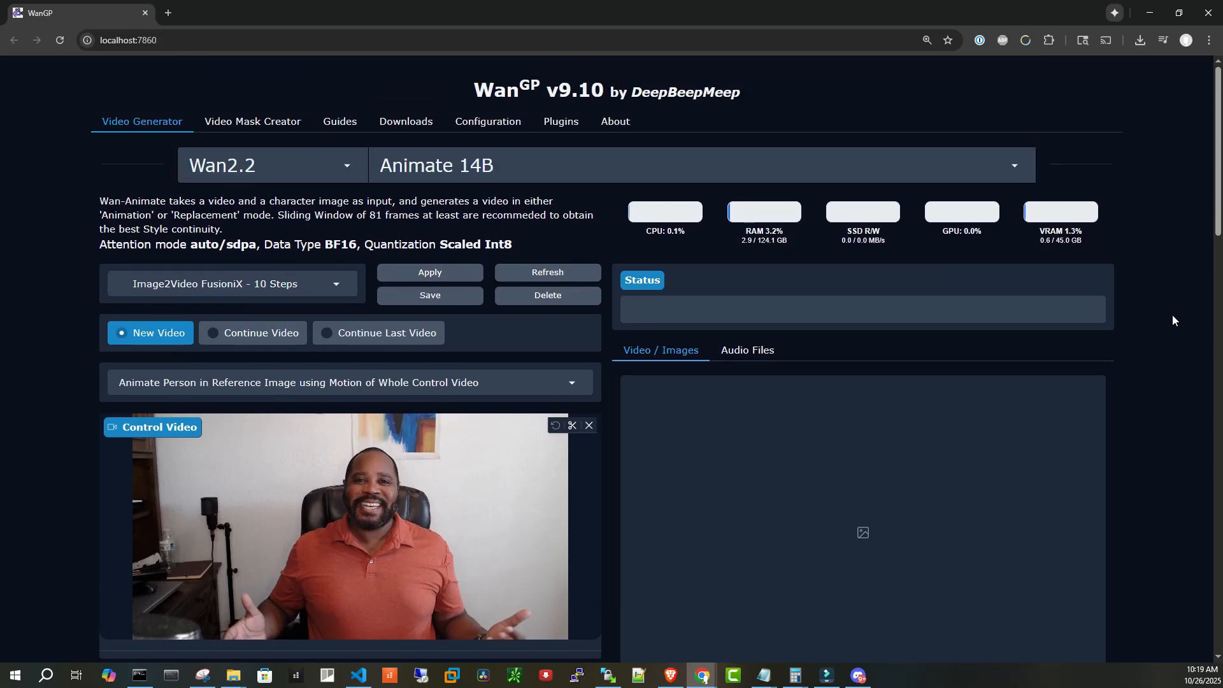
{"action": "left_click", "coordinate": [339, 291]}
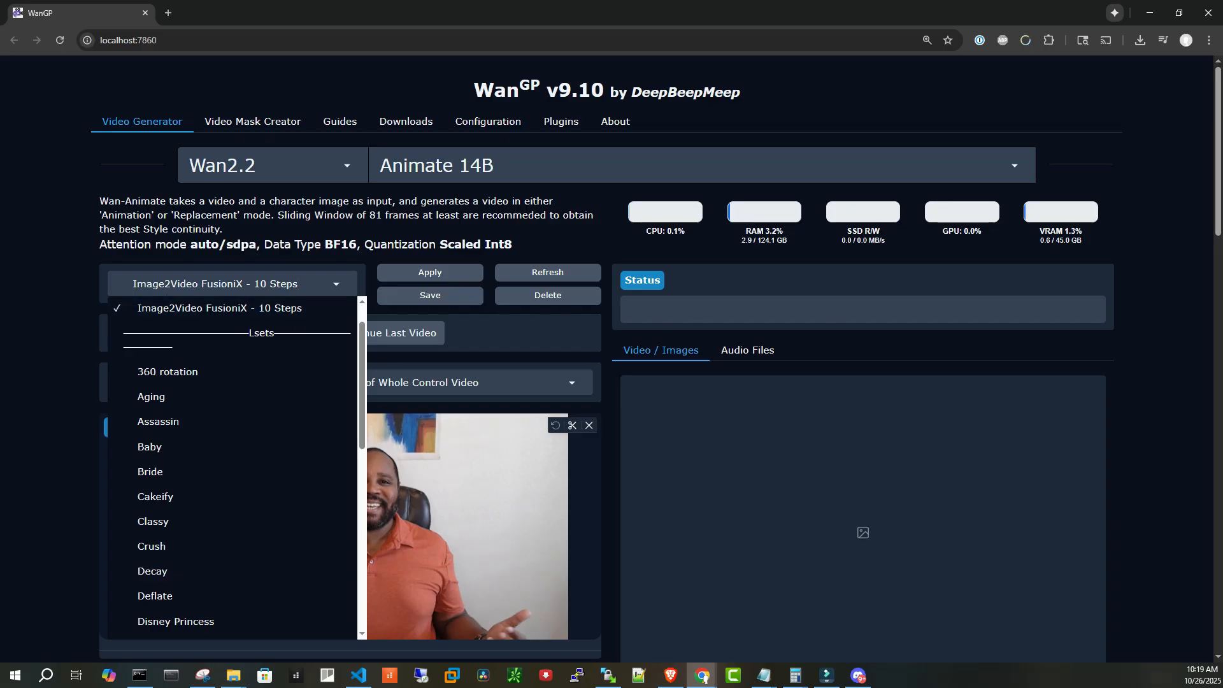
{"action": "left_click", "coordinate": [1169, 366]}
{"action": "scroll", "coordinate": [1169, 366], "scroll_direction": "down", "scroll_amount": 6}
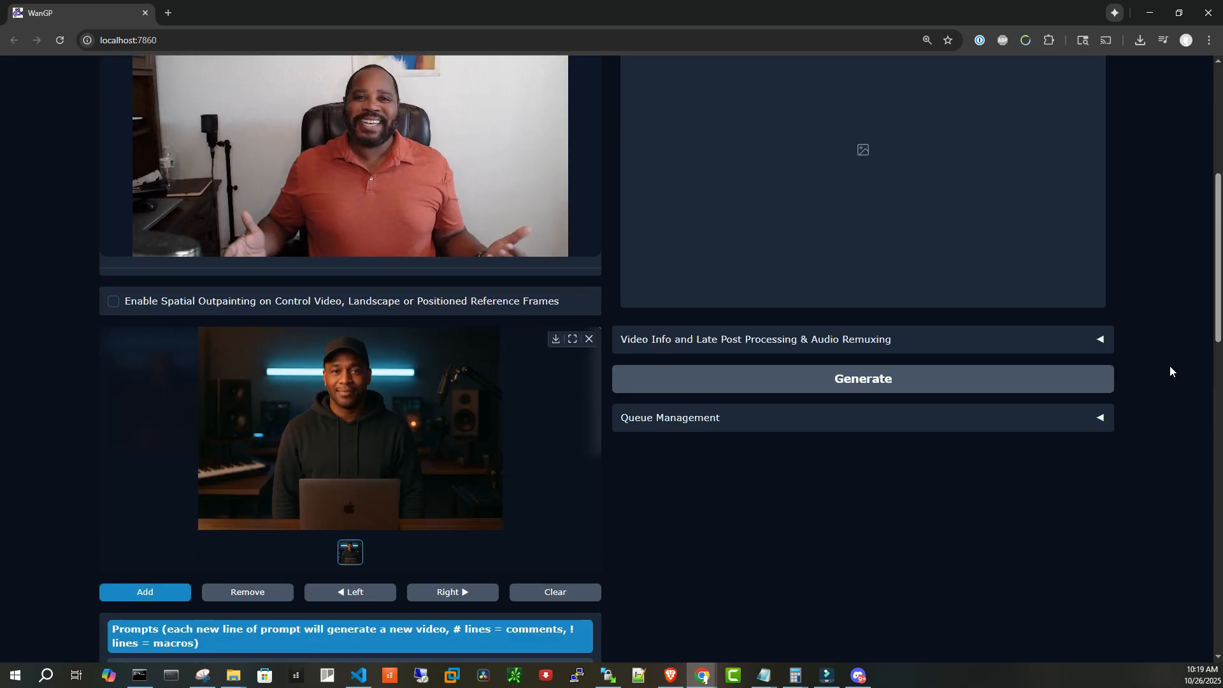
{"action": "scroll", "coordinate": [1170, 366], "scroll_direction": "down", "scroll_amount": 5}
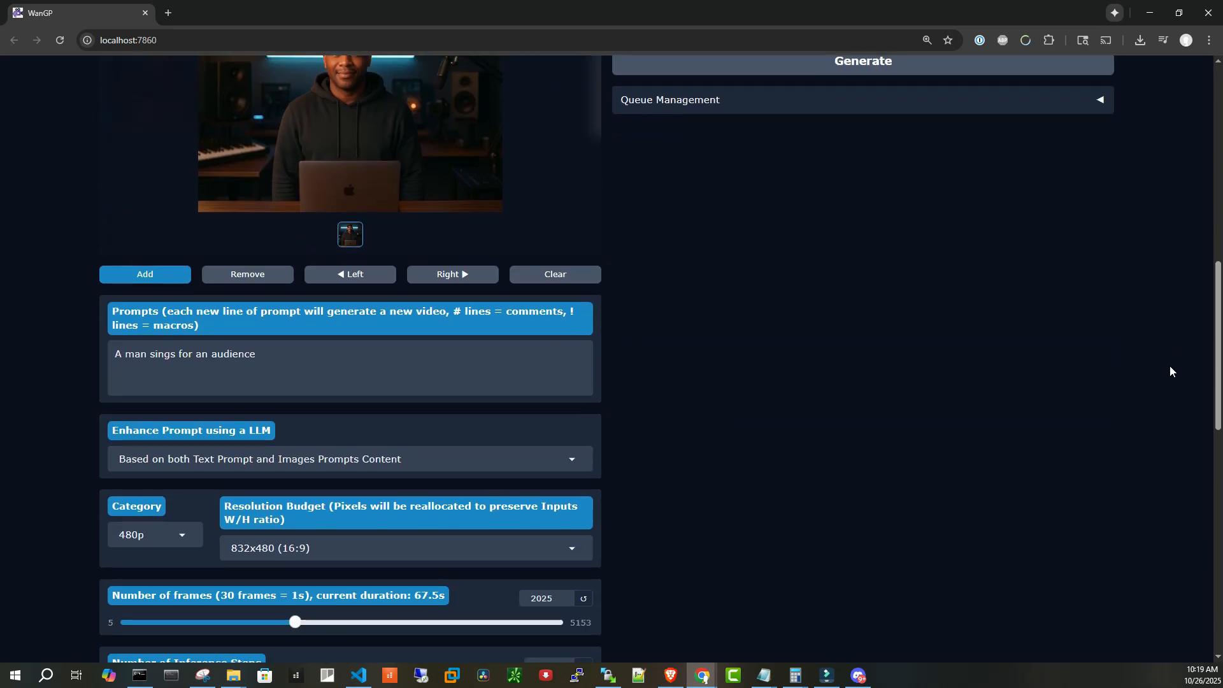
{"action": "scroll", "coordinate": [1170, 366], "scroll_direction": "up", "scroll_amount": 2}
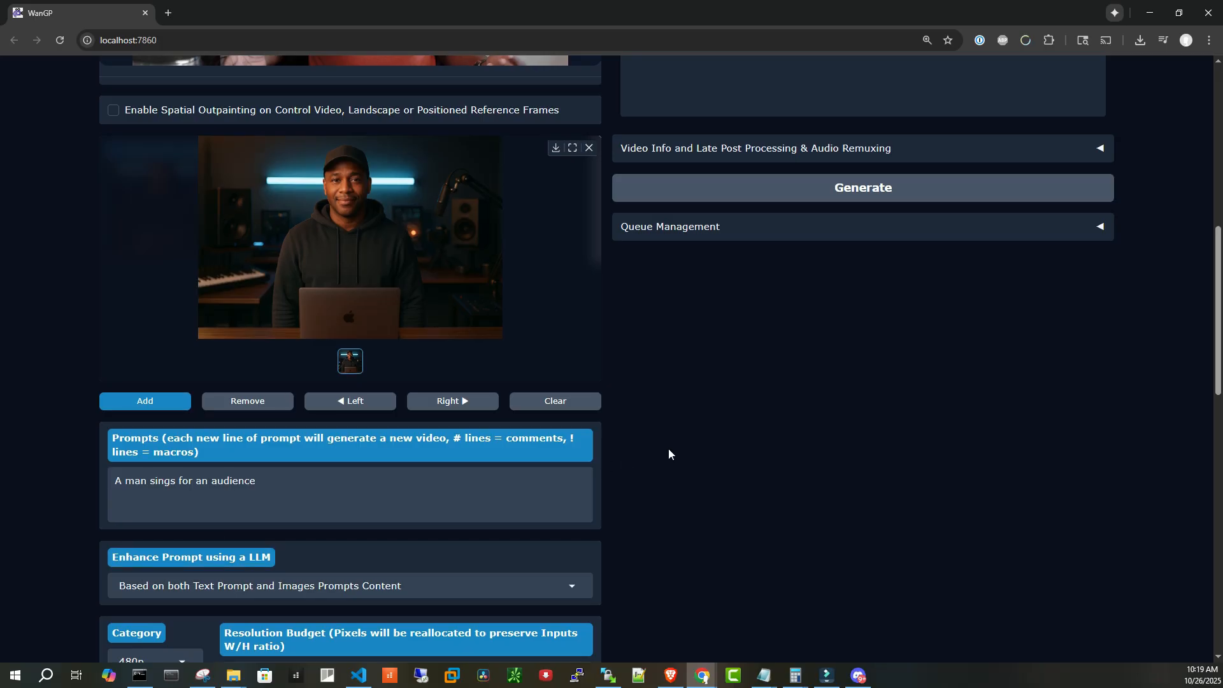
{"action": "scroll", "coordinate": [668, 448], "scroll_direction": "down", "scroll_amount": 1}
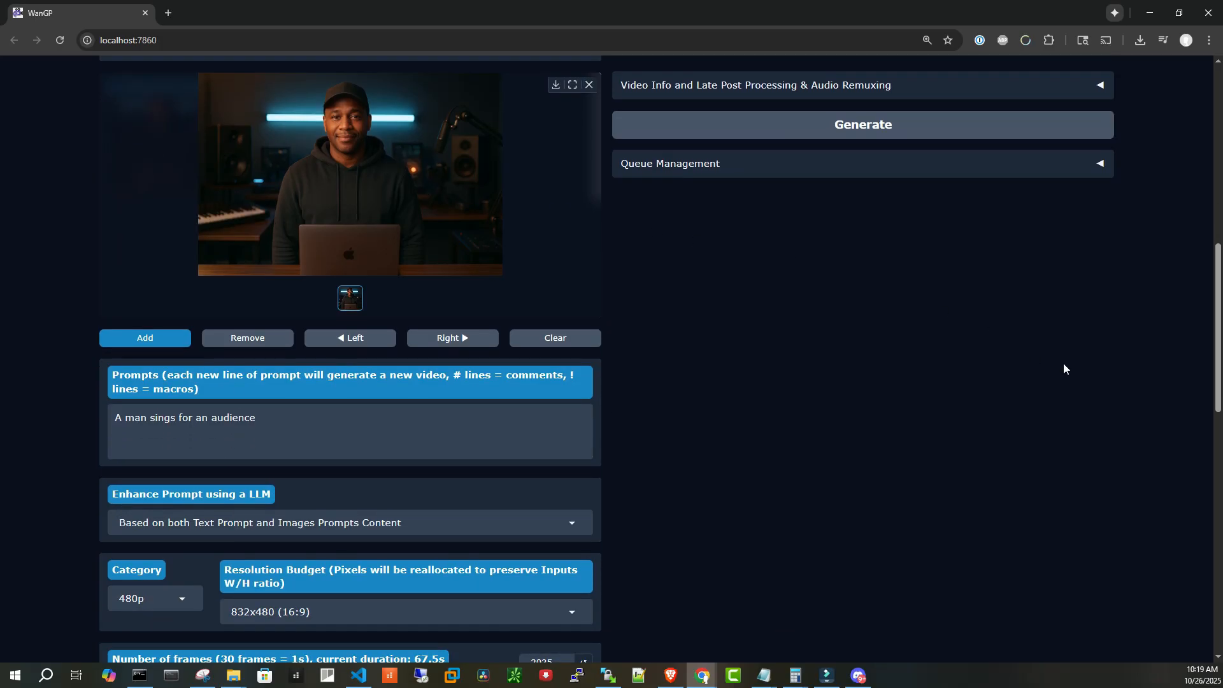
{"action": "scroll", "coordinate": [1090, 369], "scroll_direction": "up", "scroll_amount": 3}
{"action": "scroll", "coordinate": [1090, 368], "scroll_direction": "up", "scroll_amount": 2}
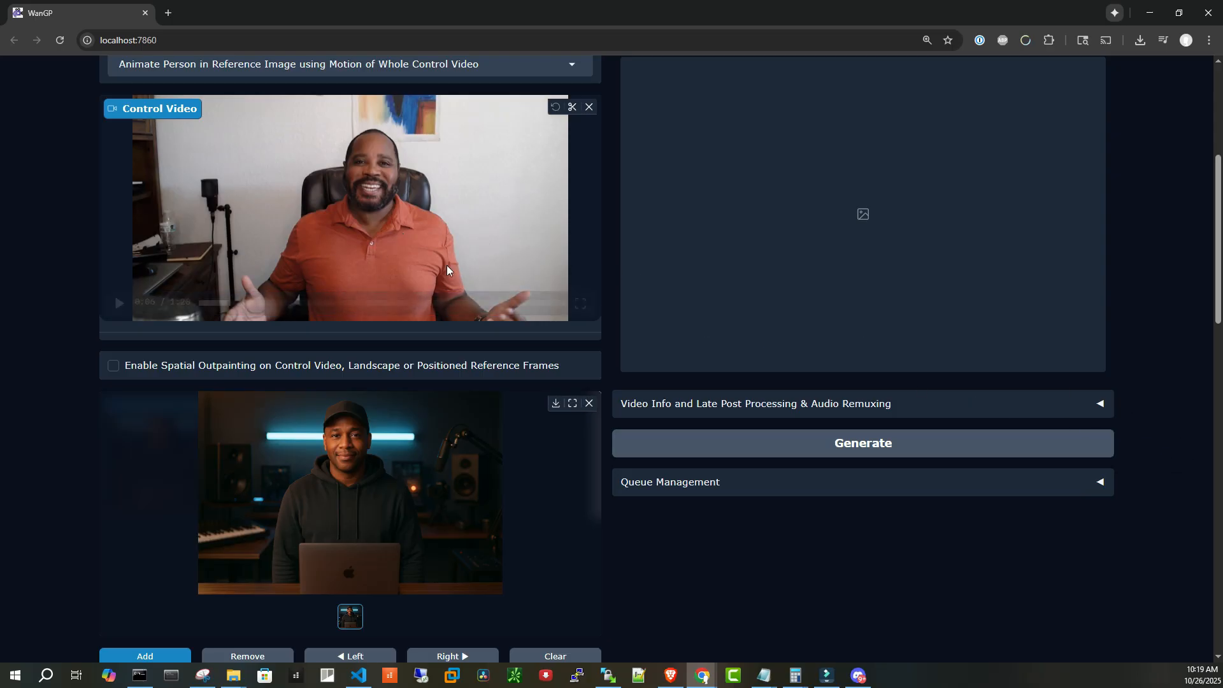
{"action": "scroll", "coordinate": [1155, 459], "scroll_direction": "down", "scroll_amount": 9}
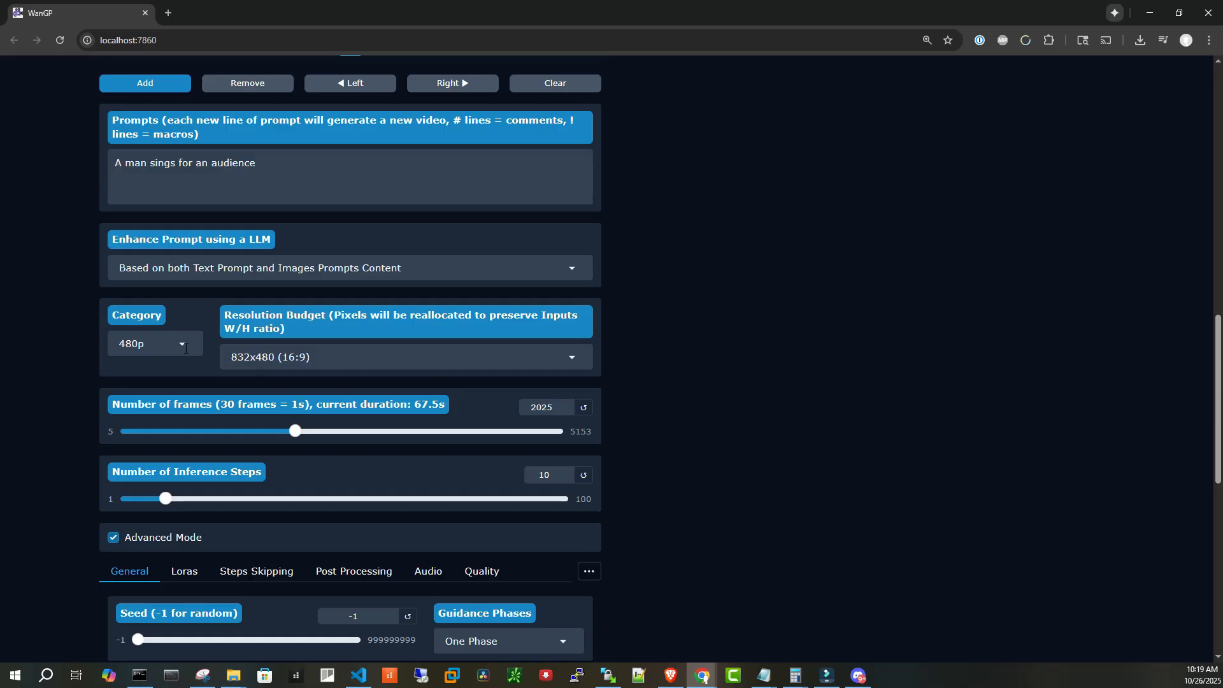
Inspect the resolution category options and the activated Loras of the Animate job
{"action": "left_click", "coordinate": [185, 349]}
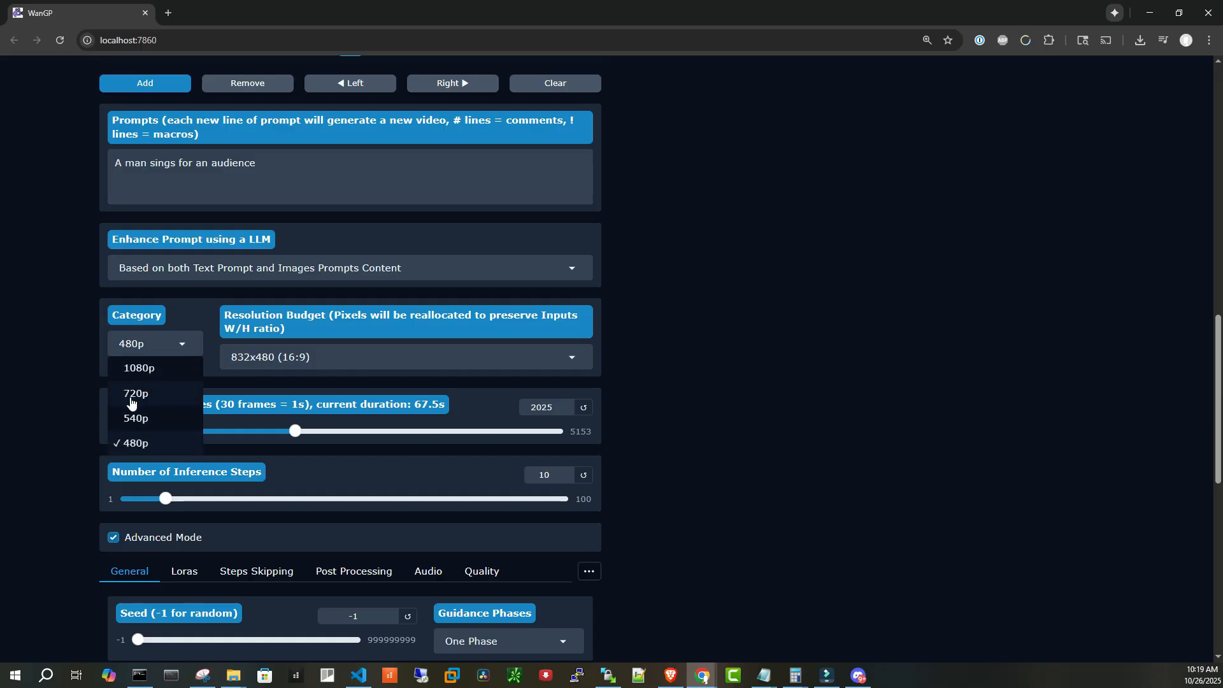
{"action": "left_click", "coordinate": [867, 375]}
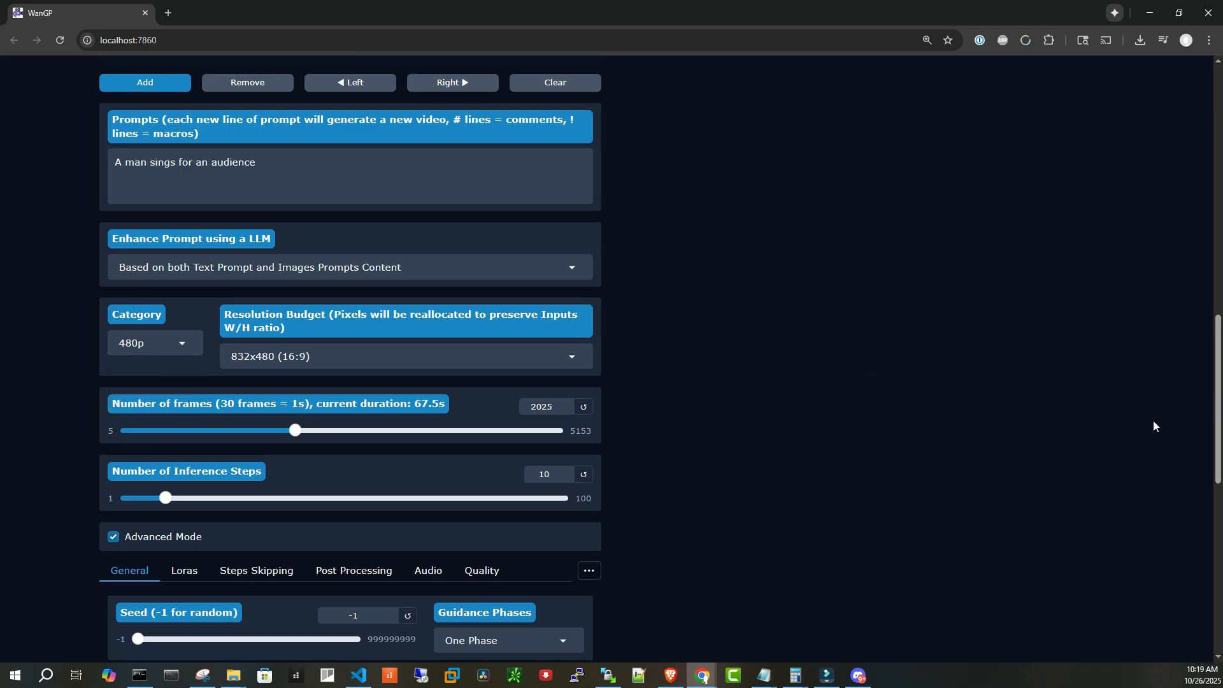
{"action": "scroll", "coordinate": [1153, 422], "scroll_direction": "down", "scroll_amount": 1}
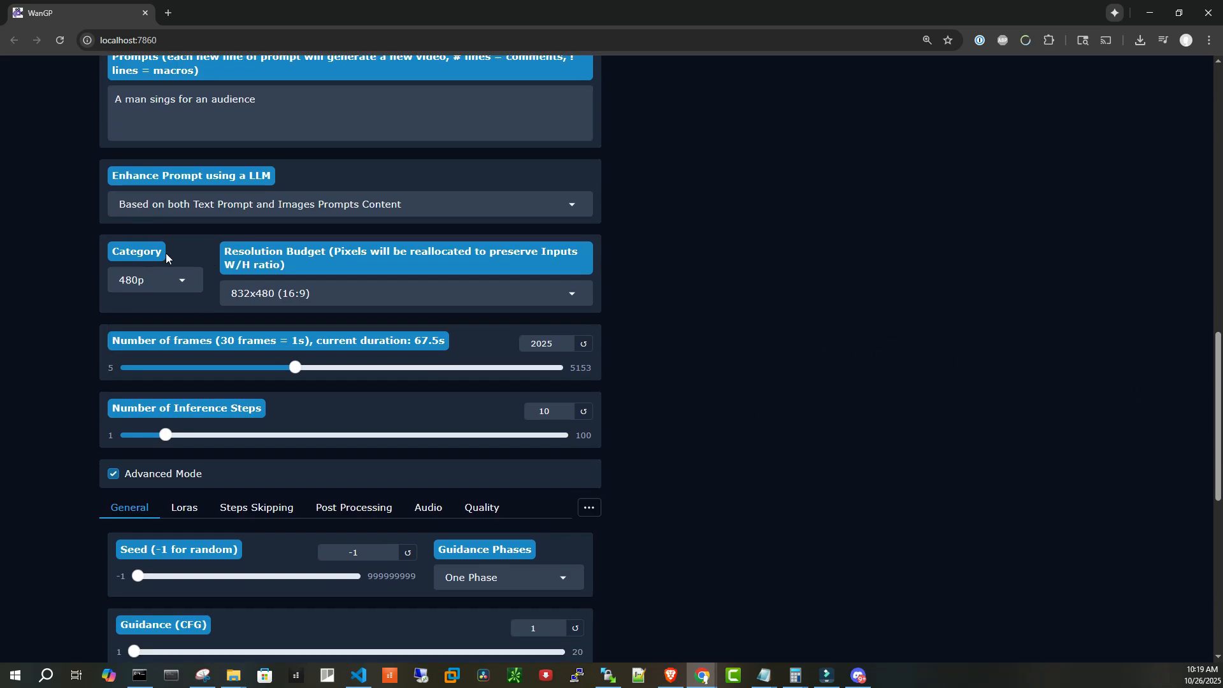
{"action": "scroll", "coordinate": [942, 406], "scroll_direction": "down", "scroll_amount": 2}
{"action": "scroll", "coordinate": [947, 406], "scroll_direction": "down", "scroll_amount": 1}
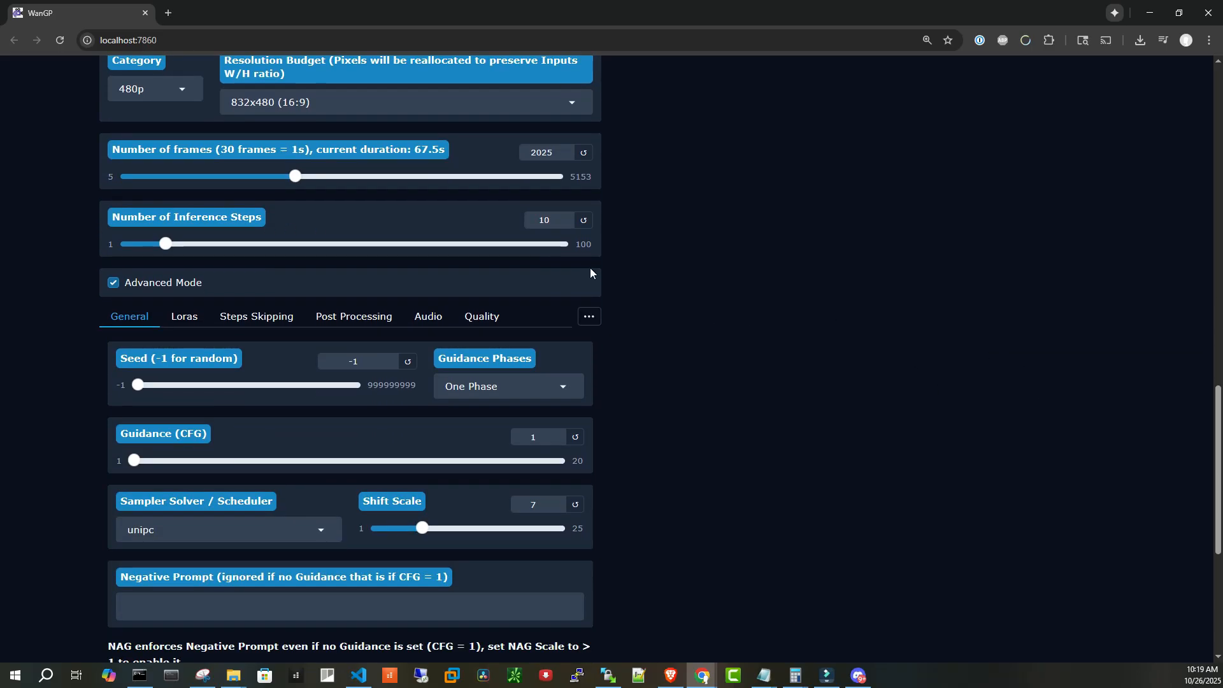
{"action": "scroll", "coordinate": [858, 290], "scroll_direction": "up", "scroll_amount": 6}
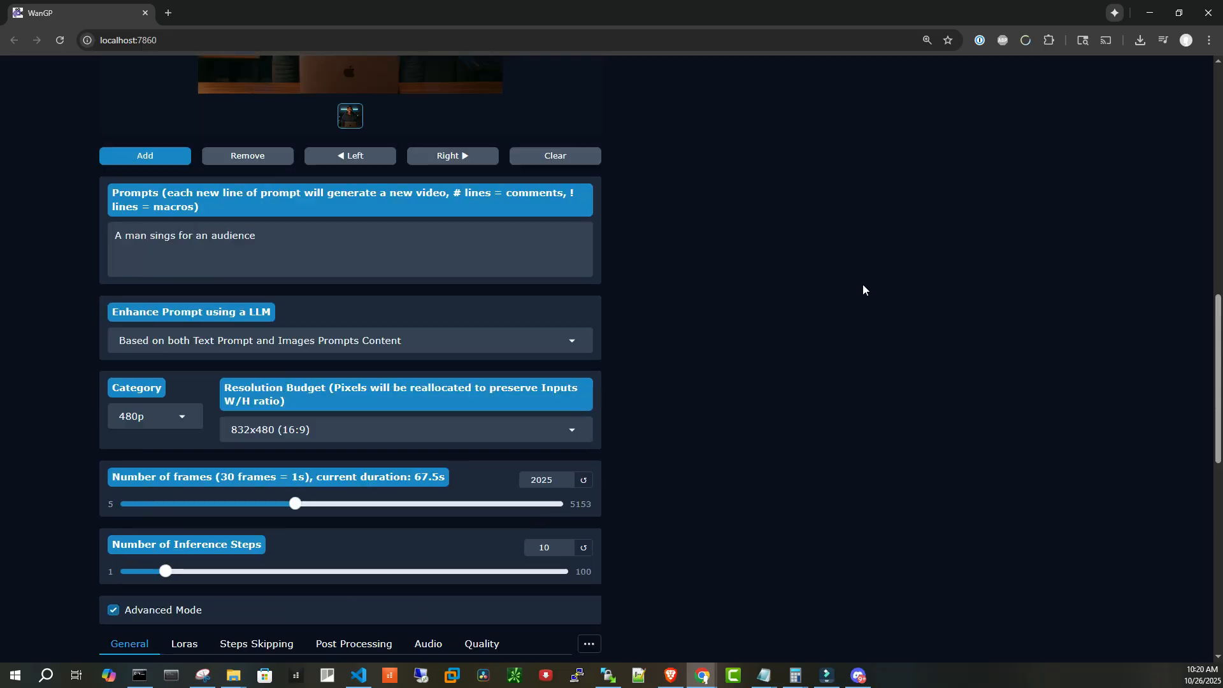
{"action": "scroll", "coordinate": [863, 319], "scroll_direction": "down", "scroll_amount": 7}
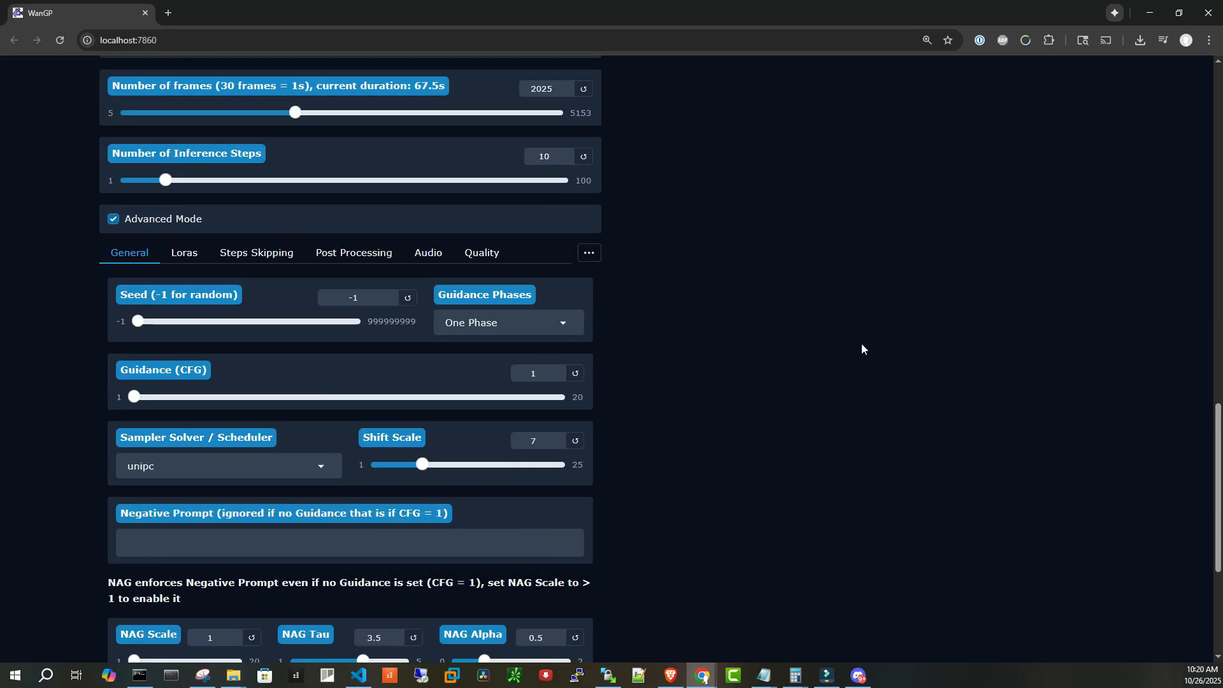
{"action": "left_click", "coordinate": [185, 253]}
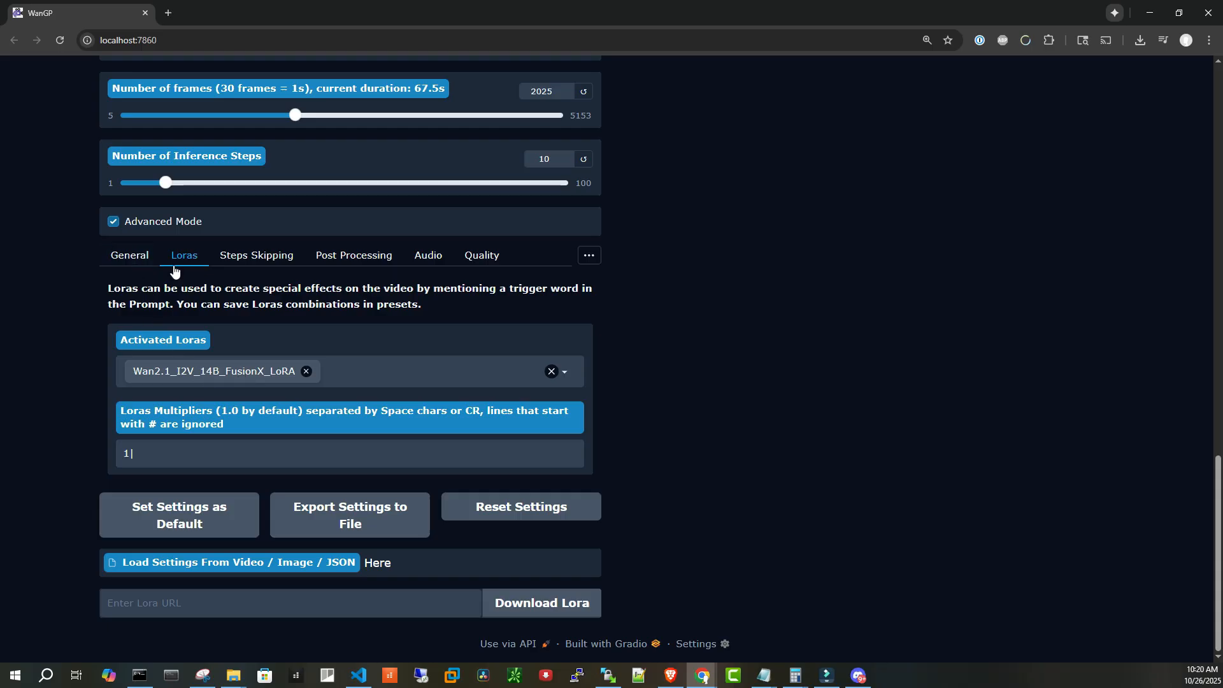
{"action": "left_click", "coordinate": [128, 257]}
Start generating the Wan2.2 Animate video with the current settings
{"action": "scroll", "coordinate": [1060, 353], "scroll_direction": "down", "scroll_amount": 5}
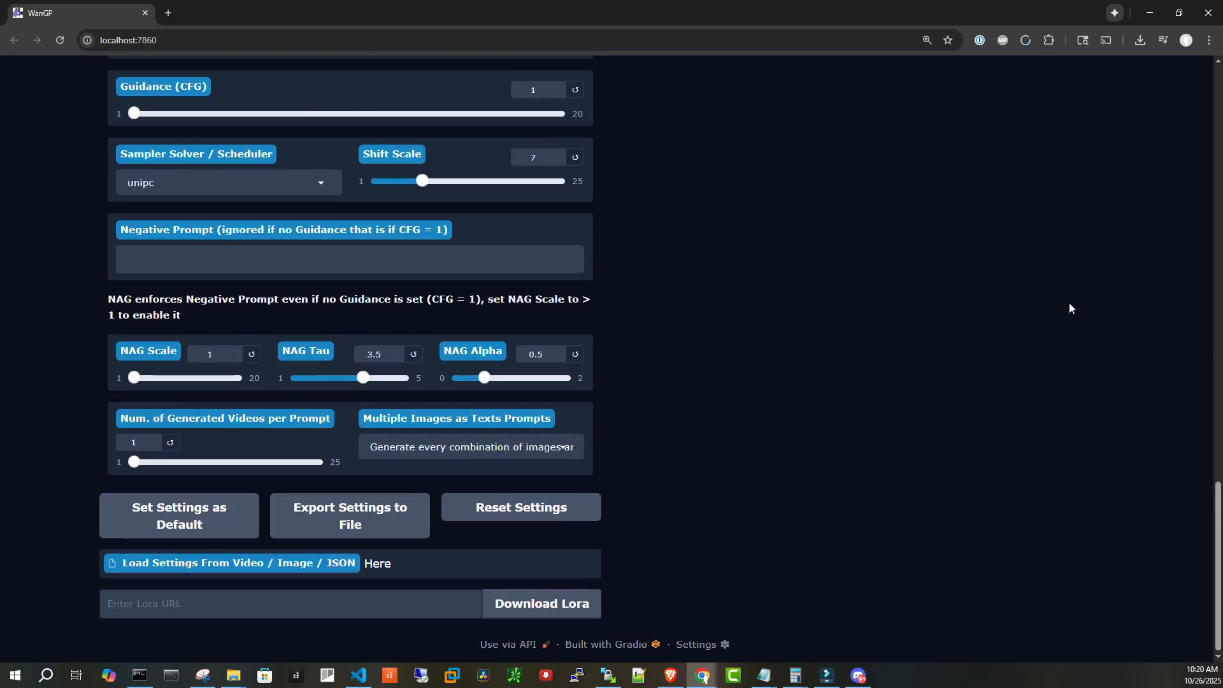
{"action": "scroll", "coordinate": [1069, 304], "scroll_direction": "up", "scroll_amount": 15}
{"action": "scroll", "coordinate": [1137, 372], "scroll_direction": "up", "scroll_amount": 4}
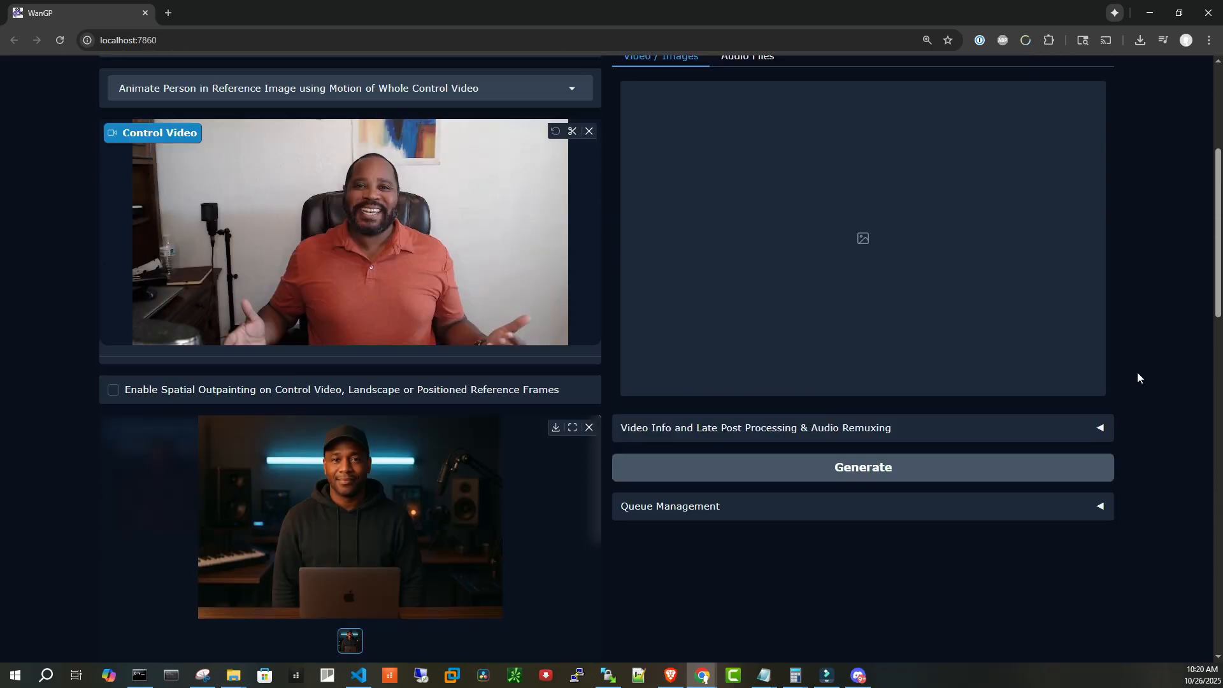
{"action": "scroll", "coordinate": [860, 413], "scroll_direction": "down", "scroll_amount": 2}
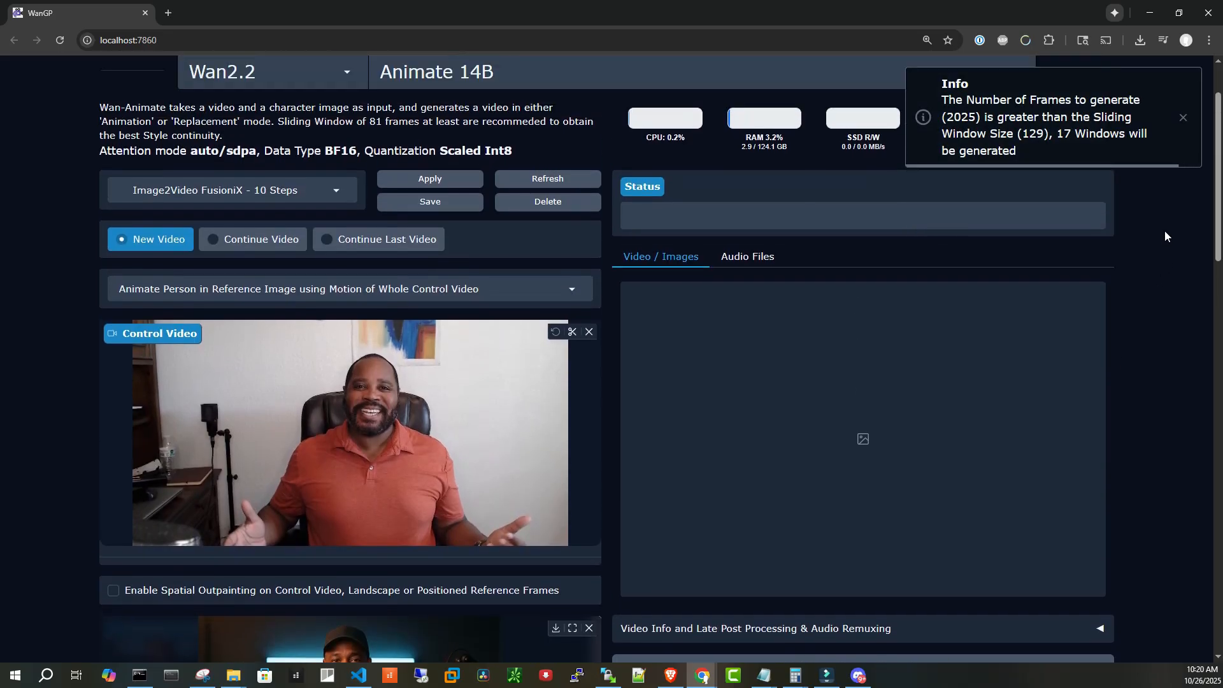
{"action": "scroll", "coordinate": [1164, 236], "scroll_direction": "down", "scroll_amount": 9}
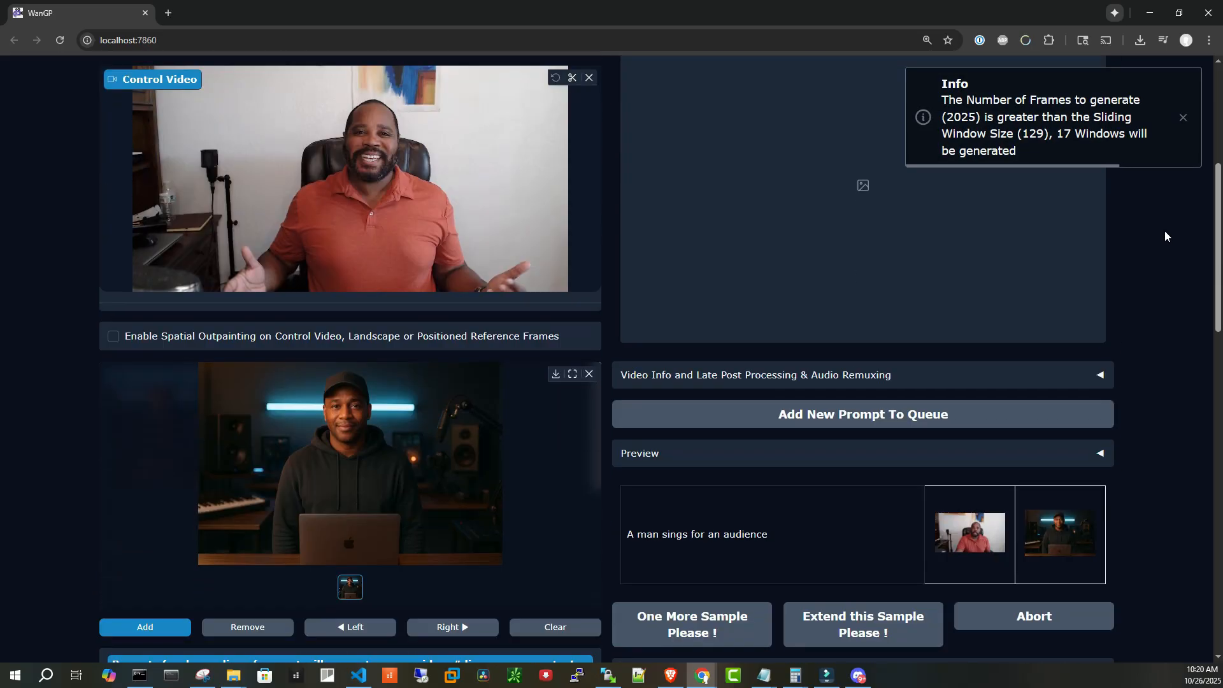
{"action": "scroll", "coordinate": [1165, 236], "scroll_direction": "down", "scroll_amount": 3}
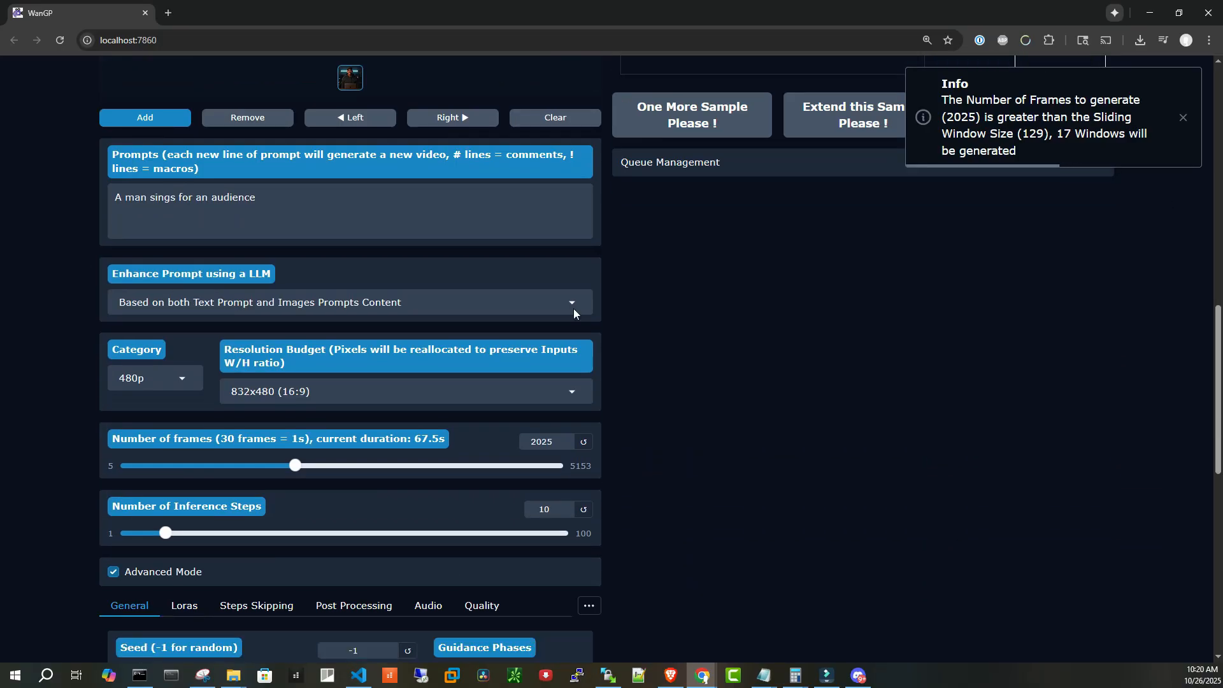
{"action": "scroll", "coordinate": [900, 363], "scroll_direction": "down", "scroll_amount": 1}
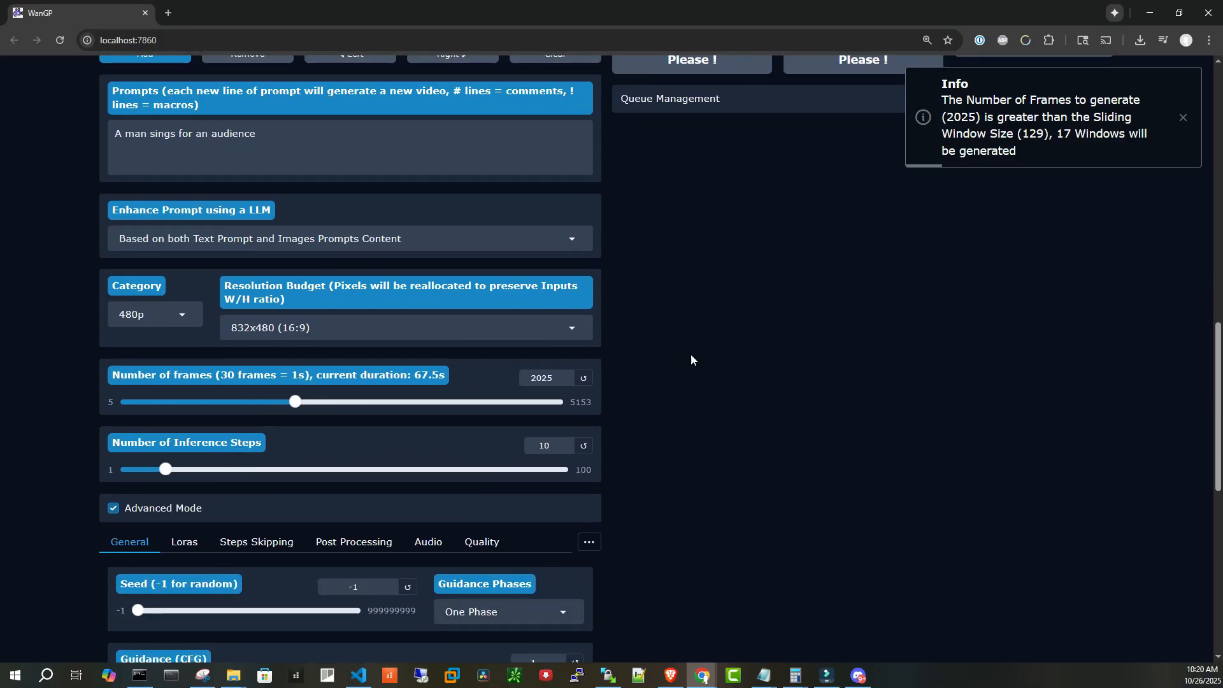
{"action": "scroll", "coordinate": [690, 359], "scroll_direction": "up", "scroll_amount": 7}
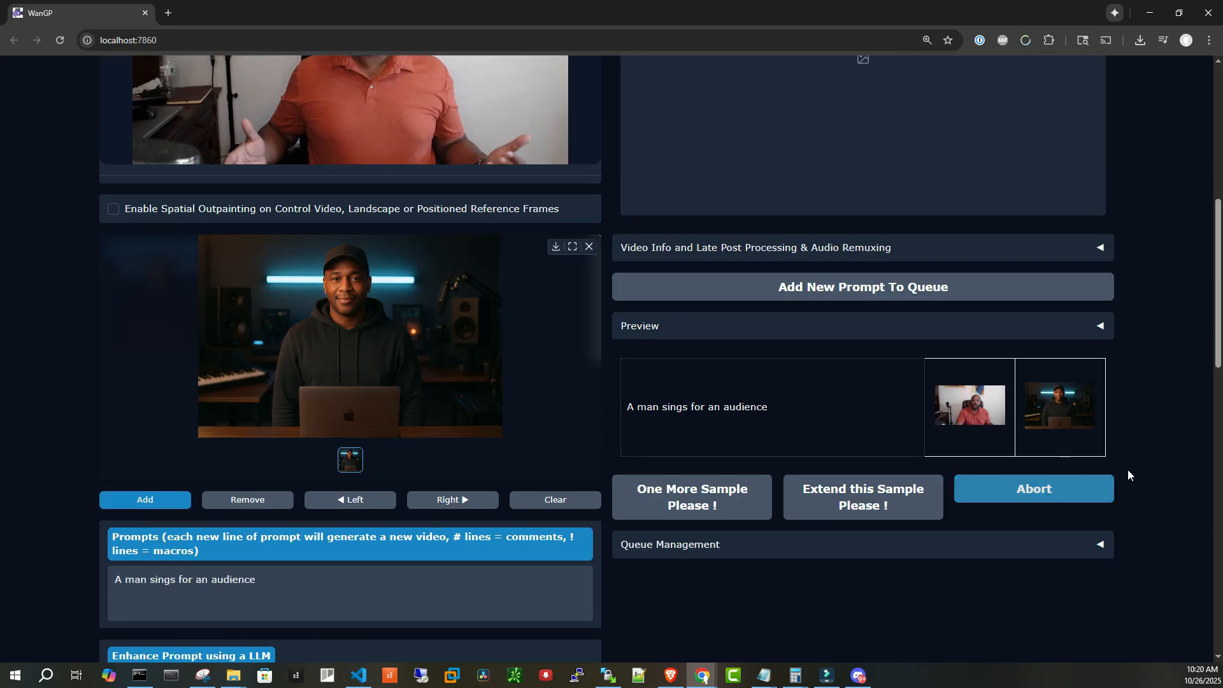
{"action": "scroll", "coordinate": [1141, 455], "scroll_direction": "down", "scroll_amount": 9}
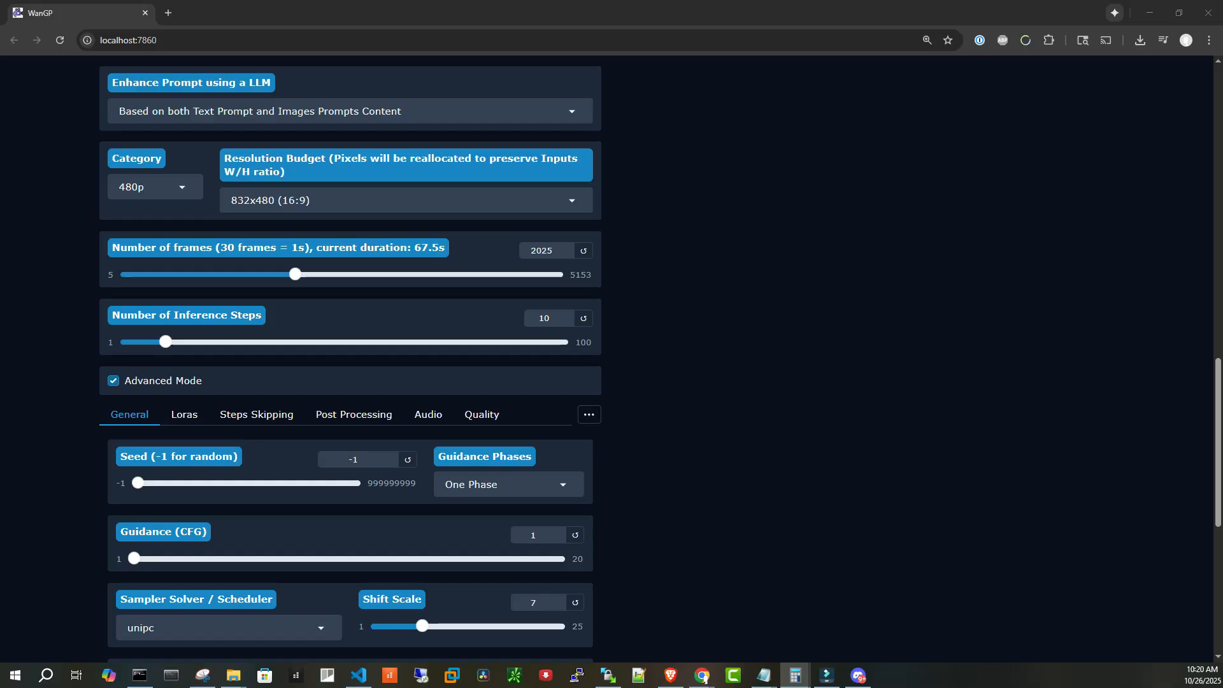
Set the number of frames for the Animate job to 2430
{"action": "double_click", "coordinate": [542, 250]}
{"action": "type", "text": "2430"}
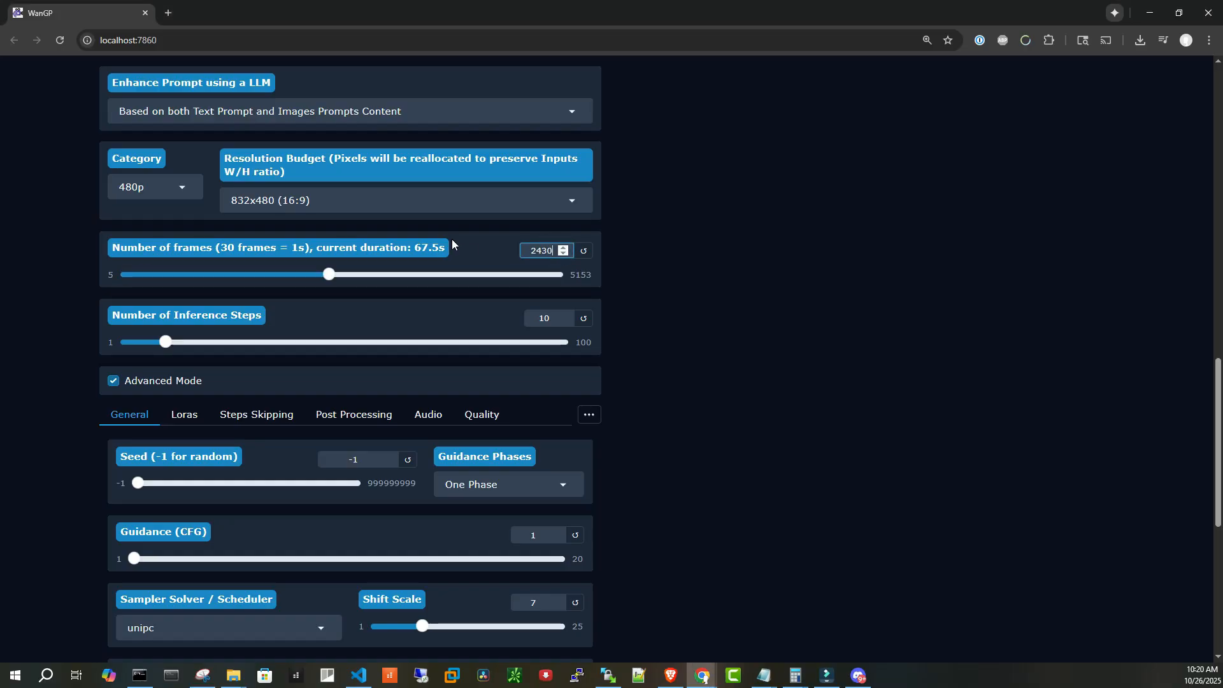
{"action": "left_click", "coordinate": [823, 219]}
{"action": "scroll", "coordinate": [987, 269], "scroll_direction": "up", "scroll_amount": 3}
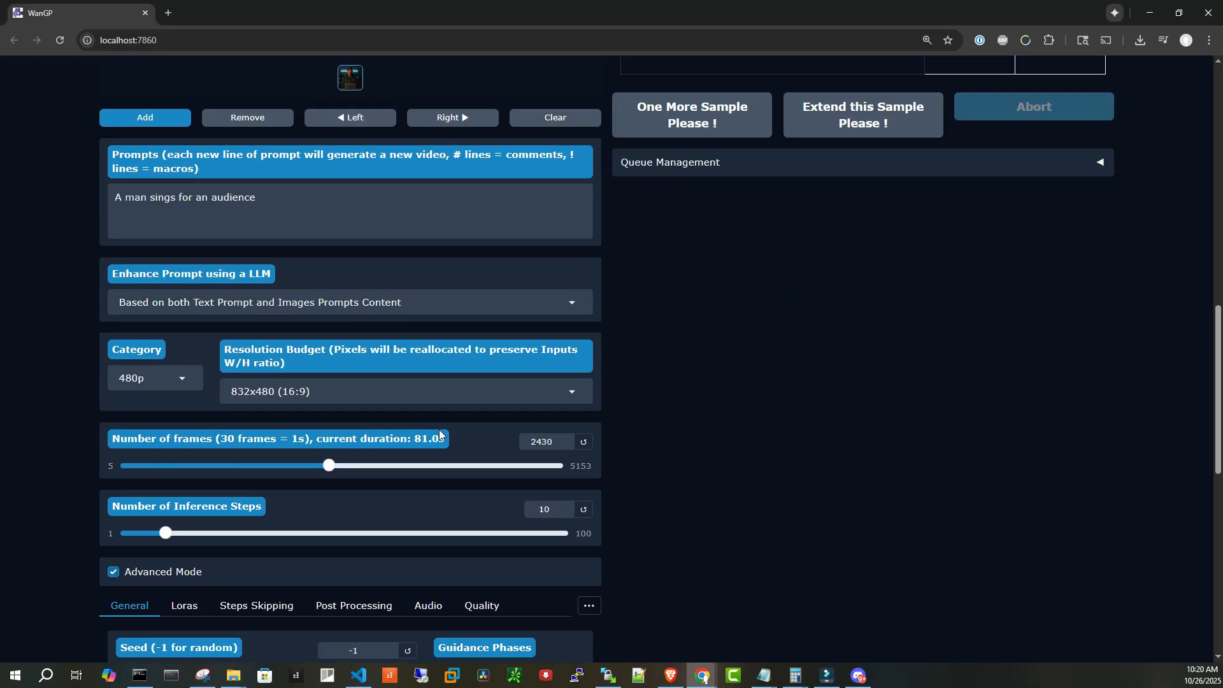
{"action": "scroll", "coordinate": [439, 429], "scroll_direction": "up", "scroll_amount": 8}
{"action": "scroll", "coordinate": [544, 284], "scroll_direction": "up", "scroll_amount": 2}
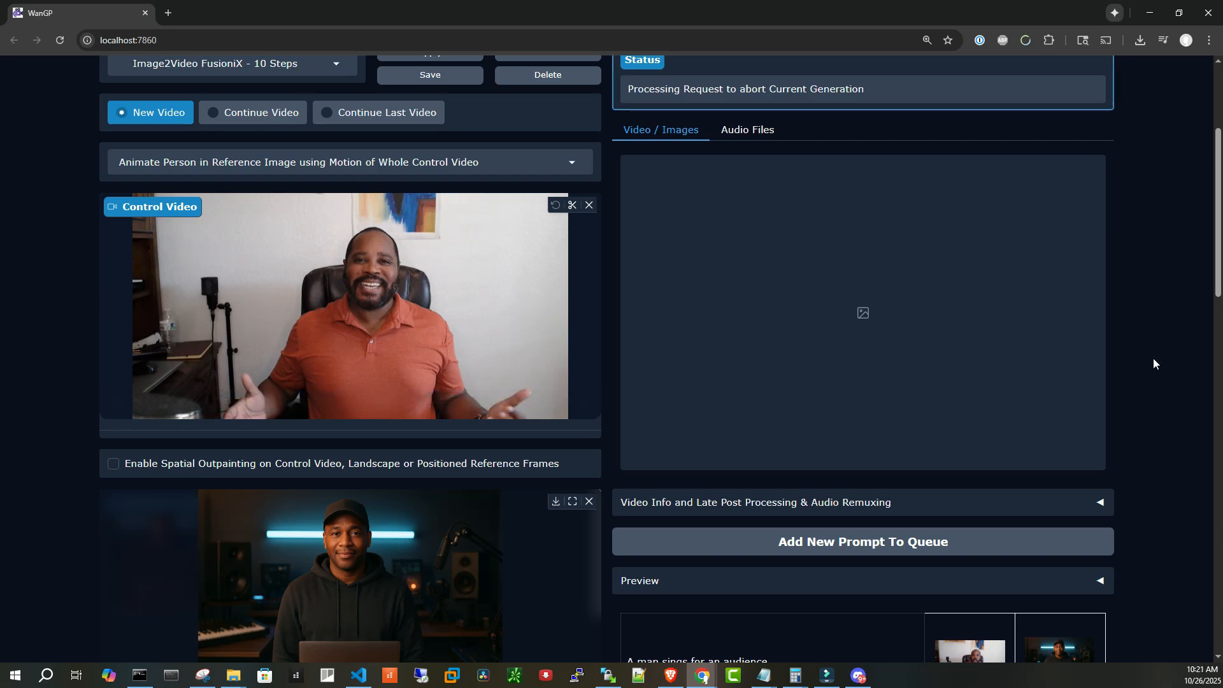
Add the Animate job with 2430 frames to the generation queue
{"action": "scroll", "coordinate": [1153, 358], "scroll_direction": "down", "scroll_amount": 5}
{"action": "scroll", "coordinate": [1129, 350], "scroll_direction": "up", "scroll_amount": 5}
{"action": "left_click", "coordinate": [854, 544]}
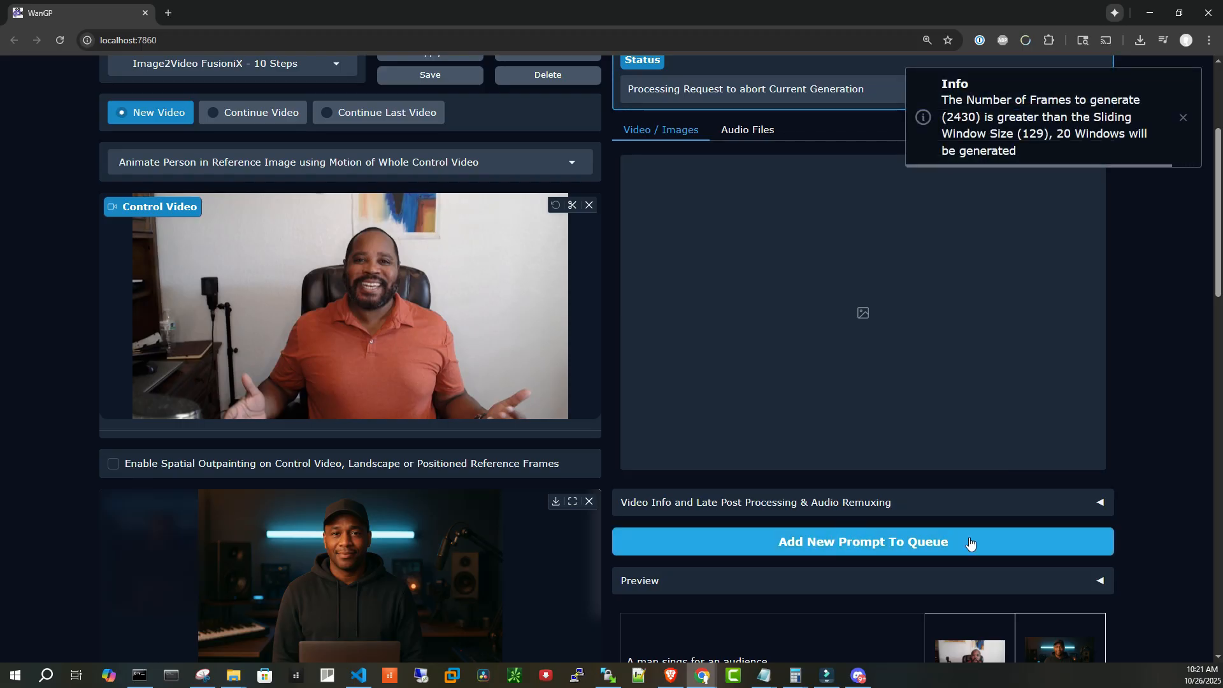
{"action": "scroll", "coordinate": [1179, 411], "scroll_direction": "down", "scroll_amount": 5}
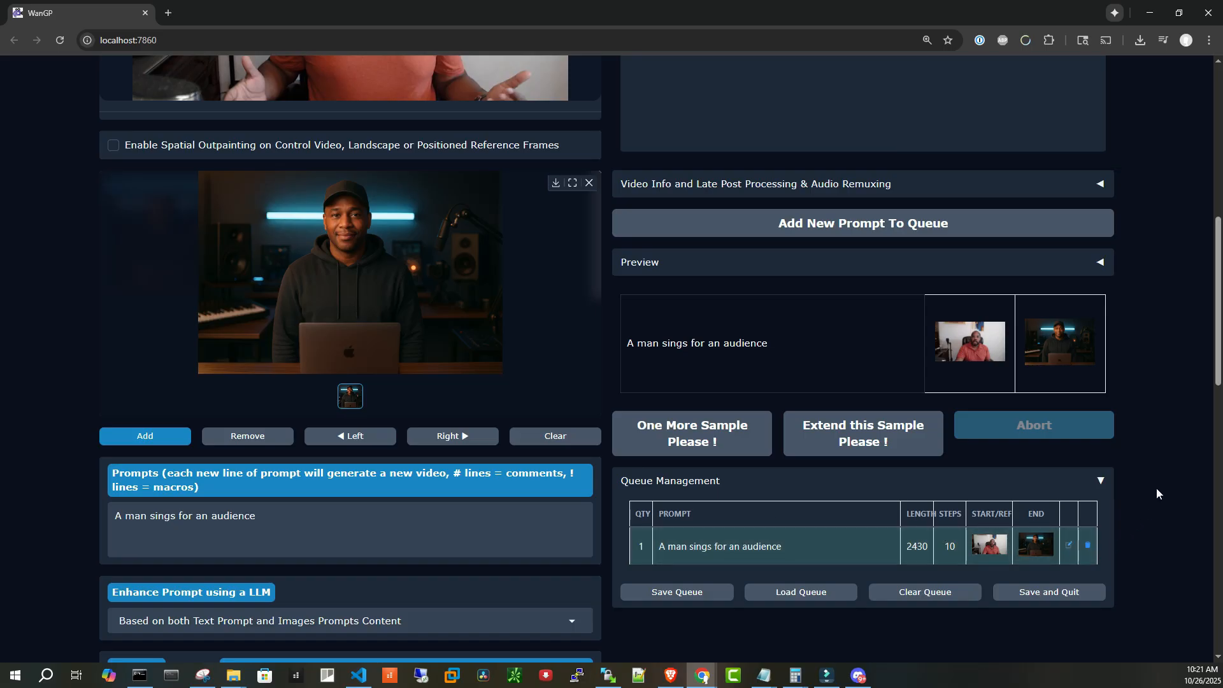
{"action": "scroll", "coordinate": [1156, 484], "scroll_direction": "down", "scroll_amount": 4}
{"action": "scroll", "coordinate": [1159, 480], "scroll_direction": "up", "scroll_amount": 7}
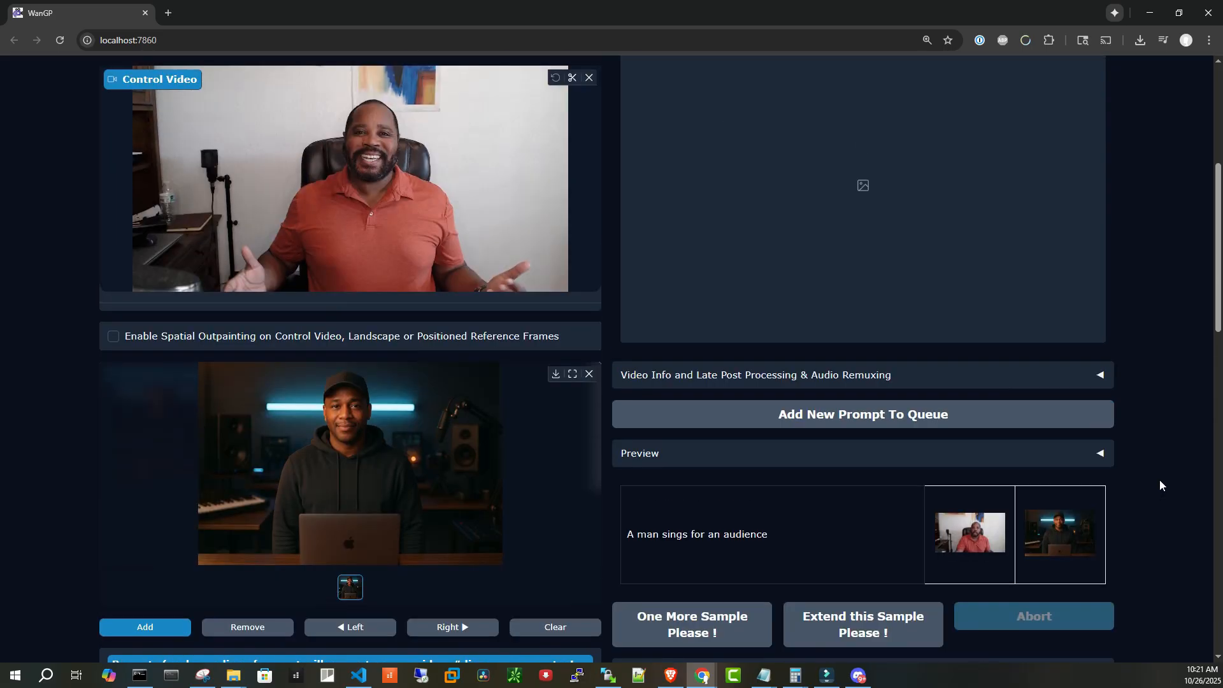